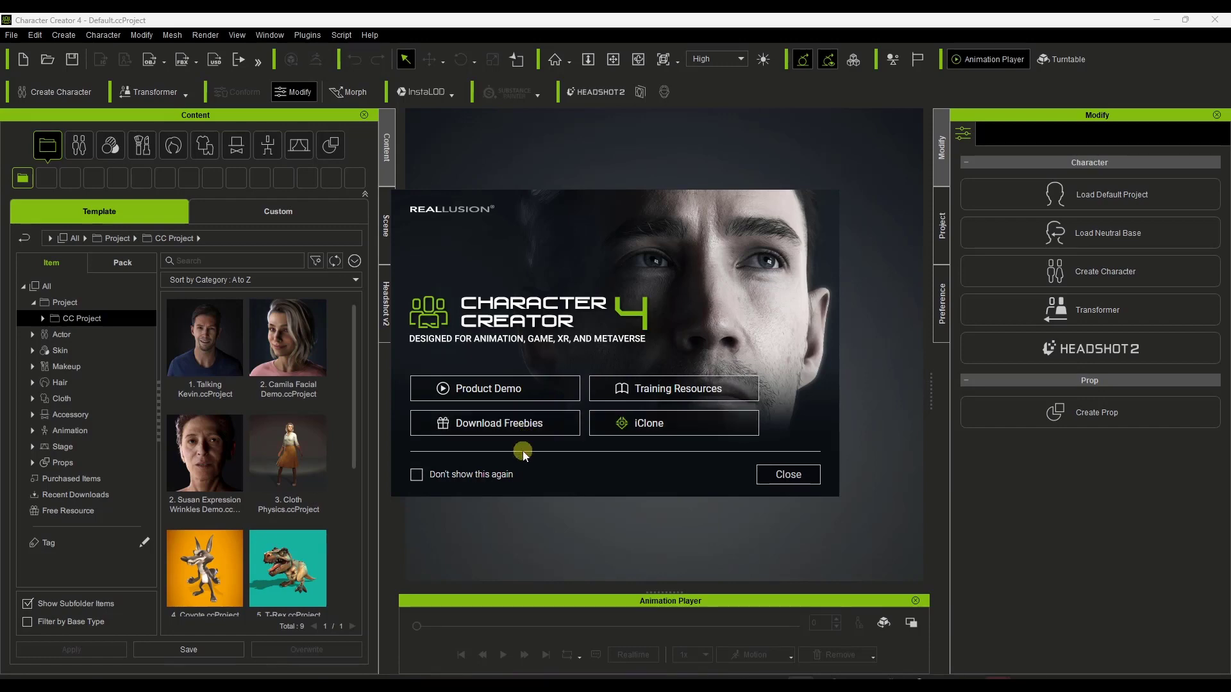
- Dismiss the welcome screen and look through the CC Project templates
click(790, 478)
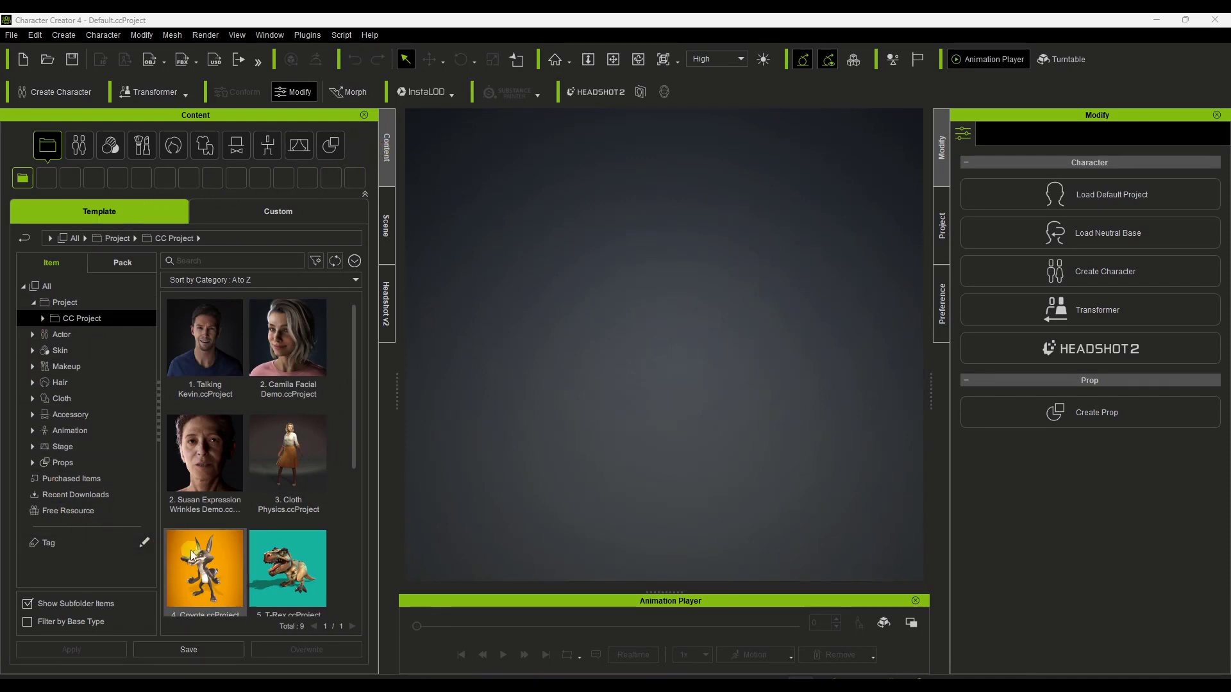
scroll(245, 395, down, 1)
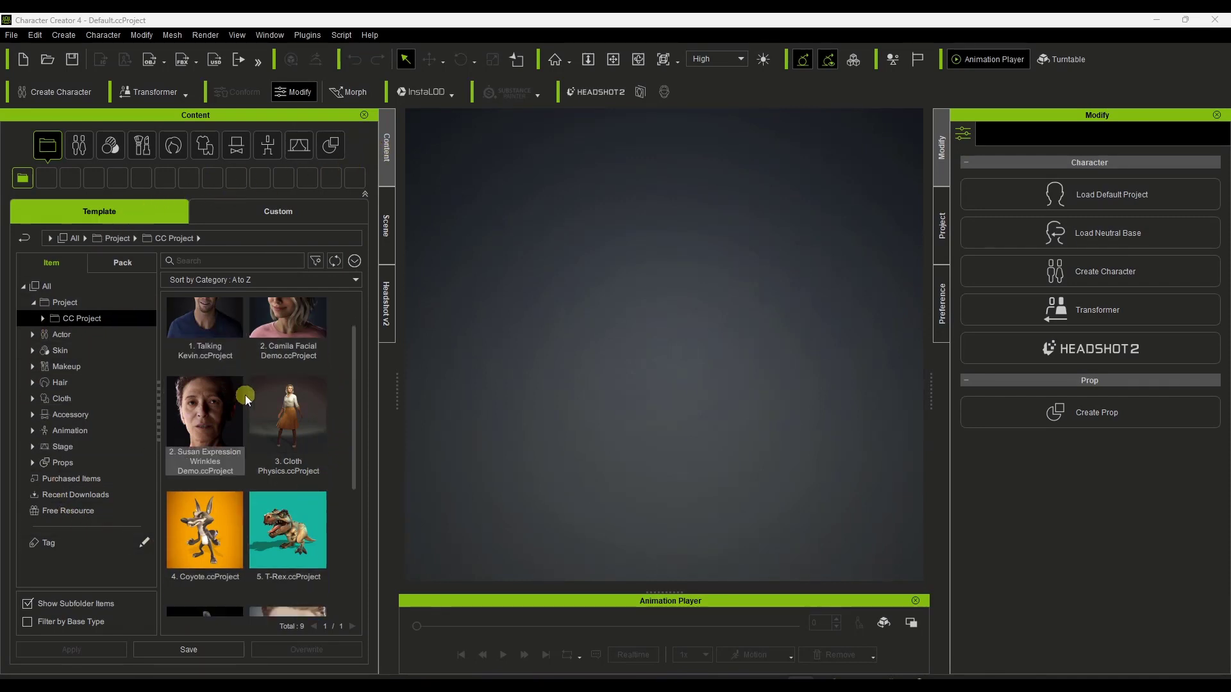
scroll(279, 397, down, 3)
scroll(282, 391, up, 4)
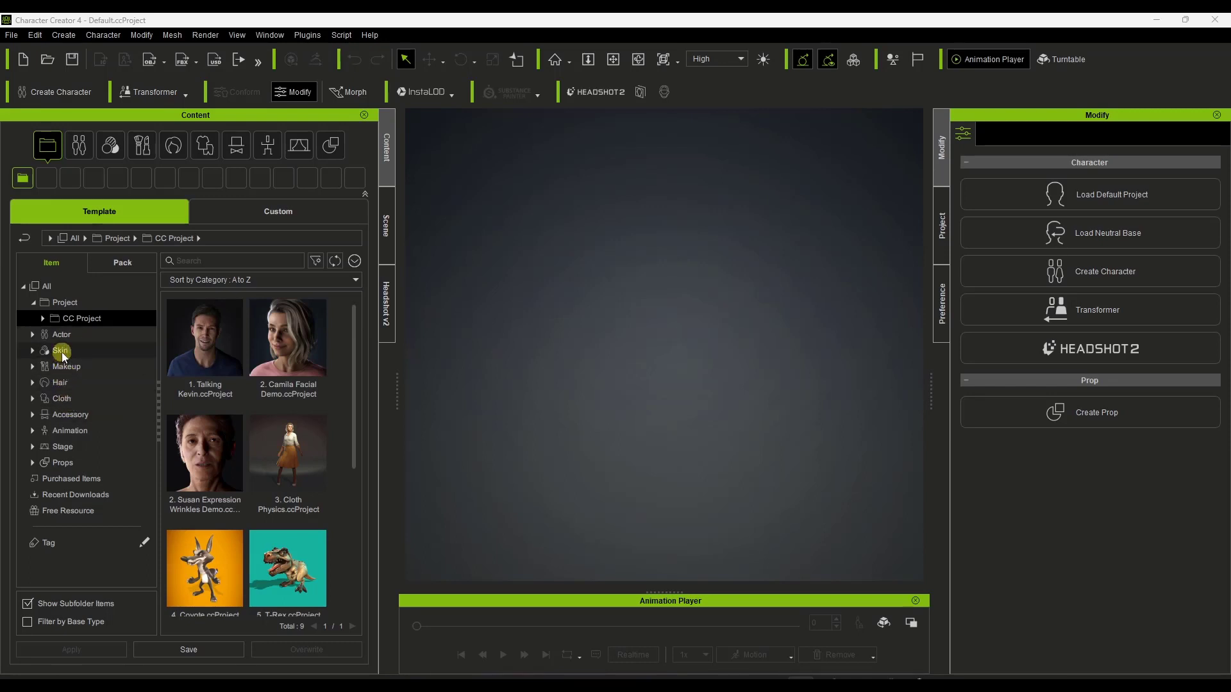
- Browse the Hair, Cloth, Animation, Skin and Makeup template categories, finishing on the Actor category
click(60, 383)
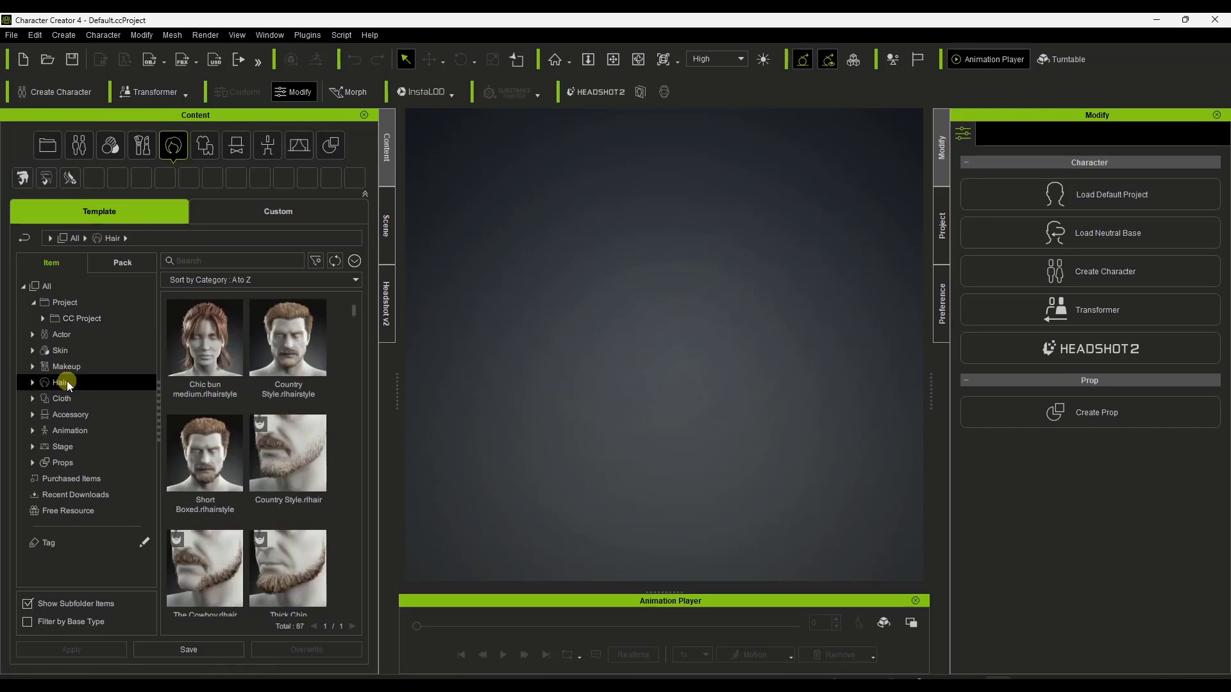
click(70, 399)
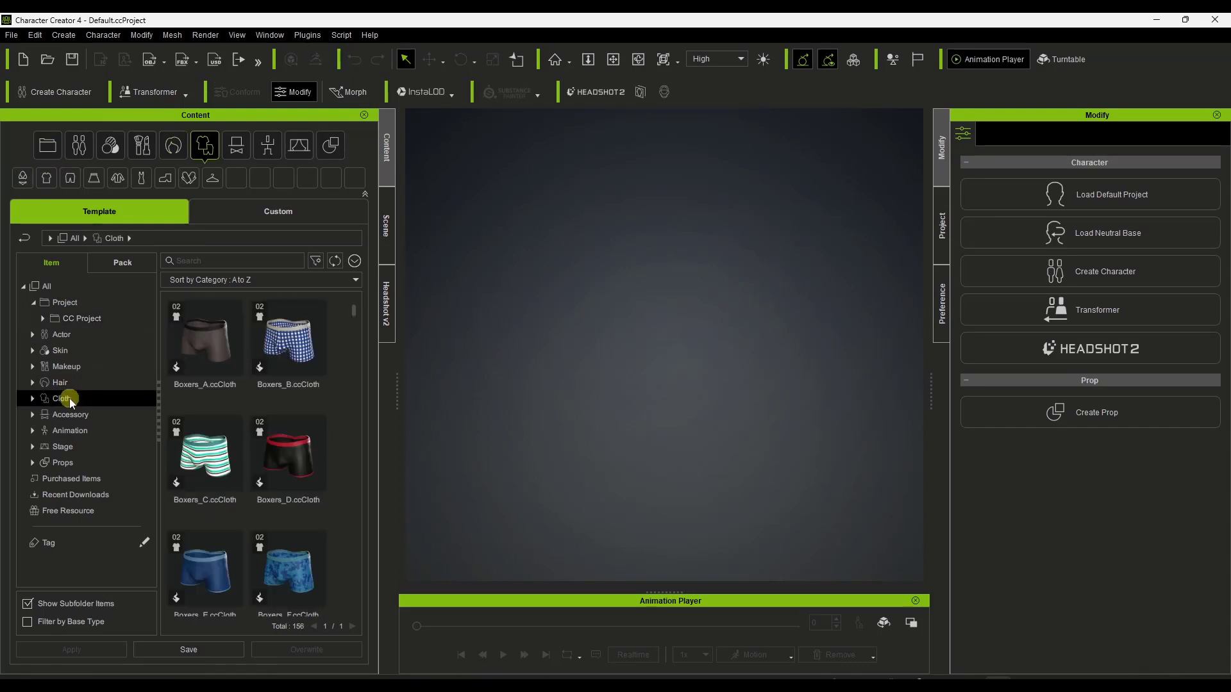
click(71, 432)
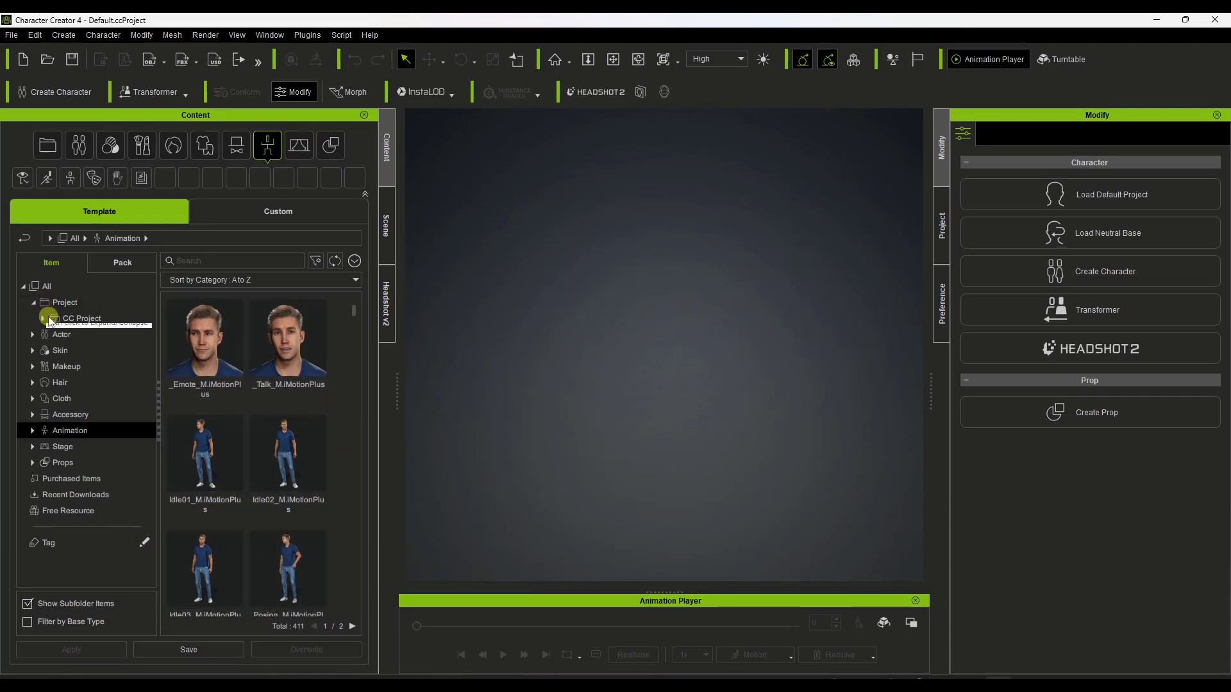
click(64, 336)
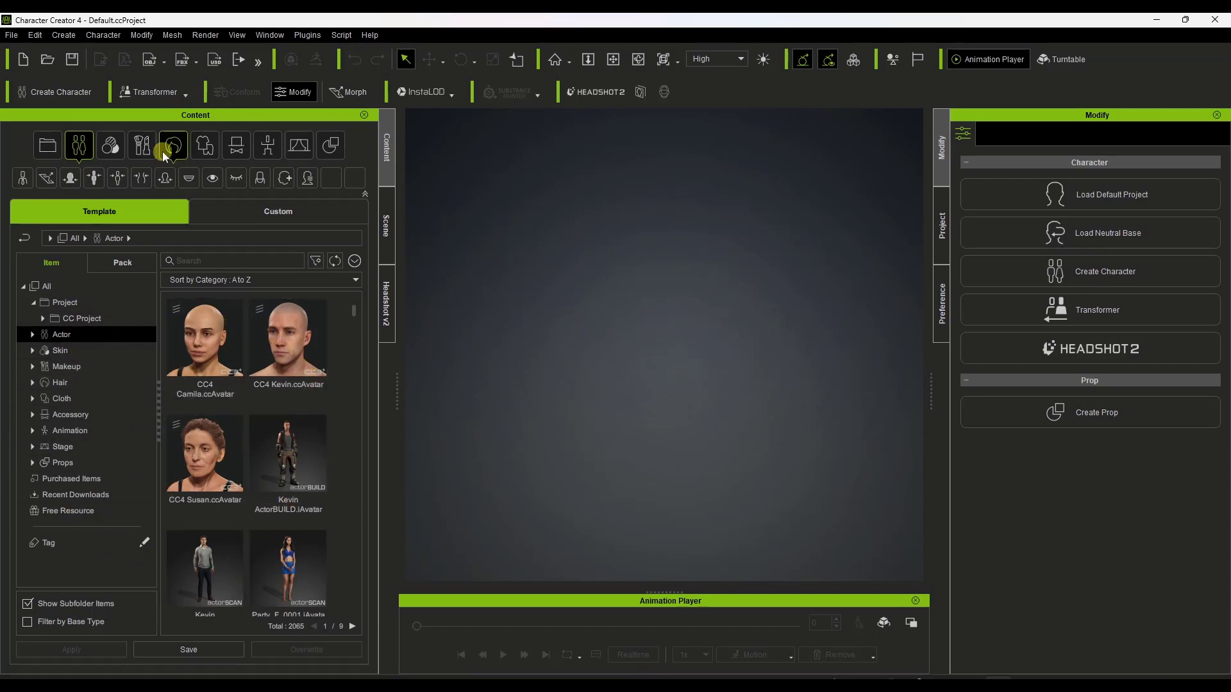
click(109, 150)
click(142, 148)
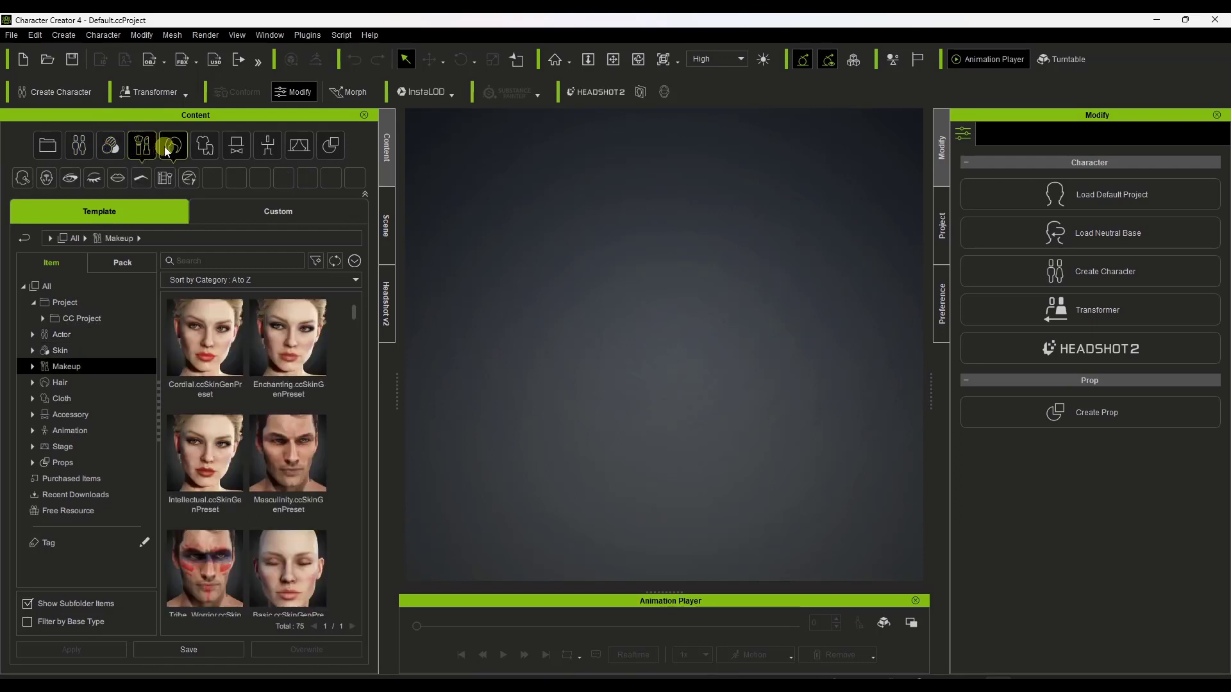
click(164, 146)
click(80, 145)
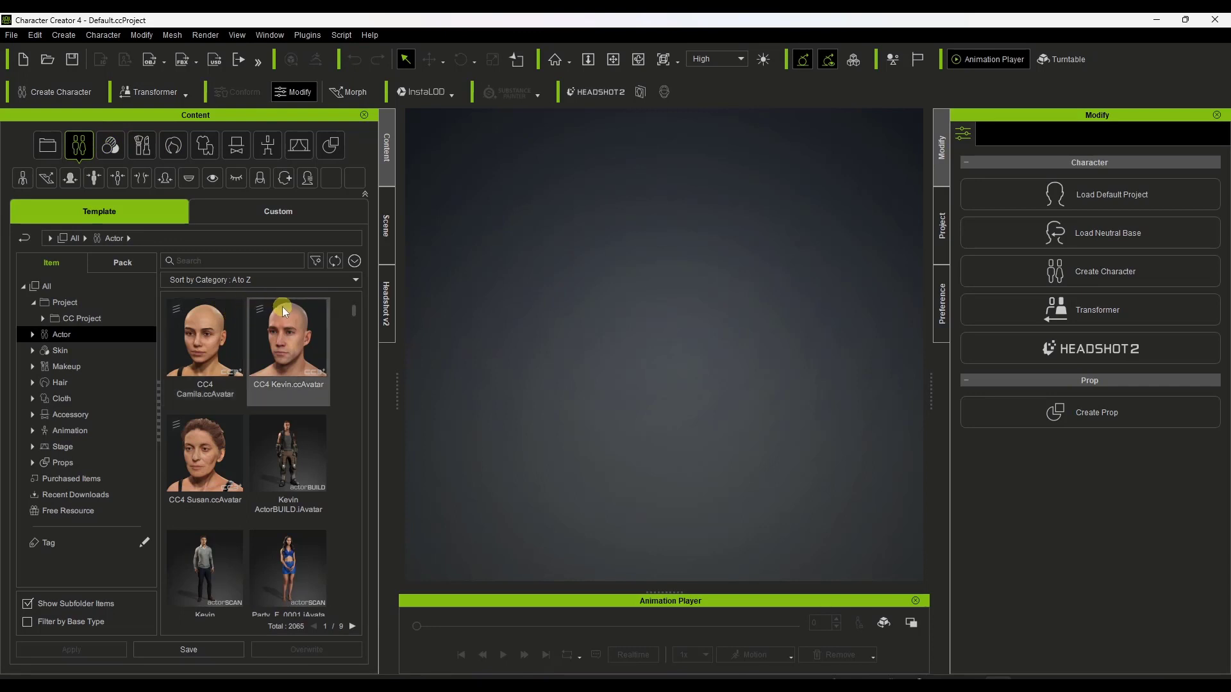
- Examine the scene's Prop, Light, Sky and Camera groups and the Headshot v2 image options
click(391, 235)
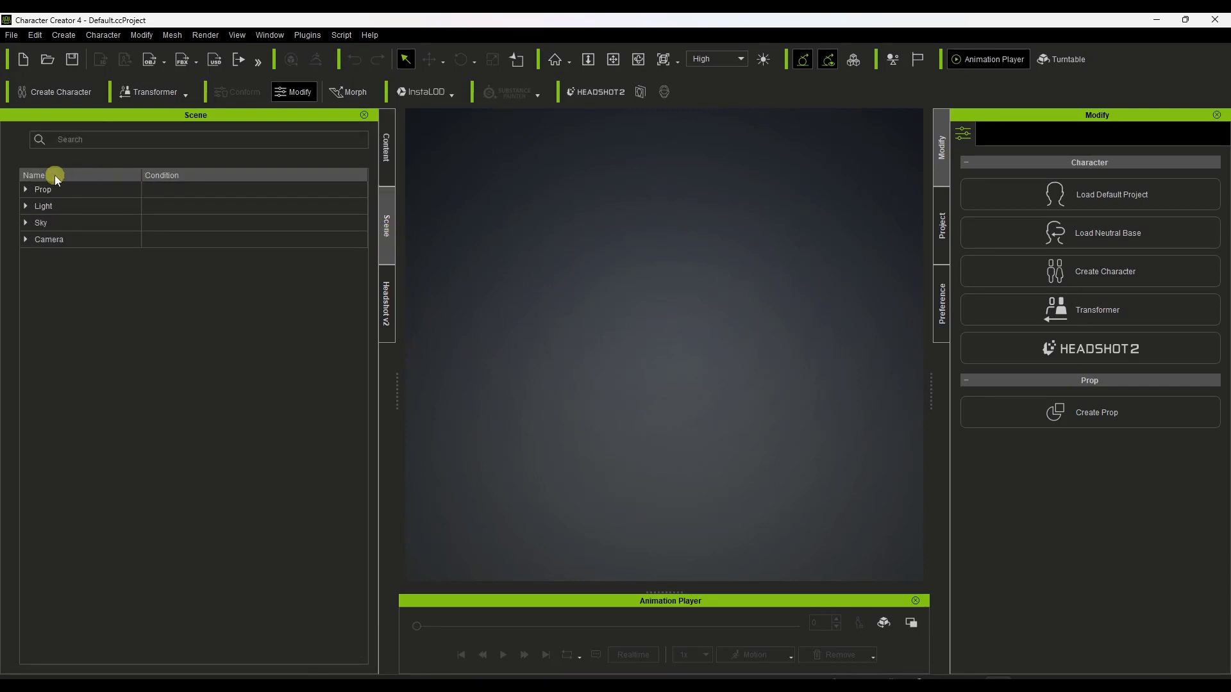
click(28, 190)
click(26, 189)
click(28, 239)
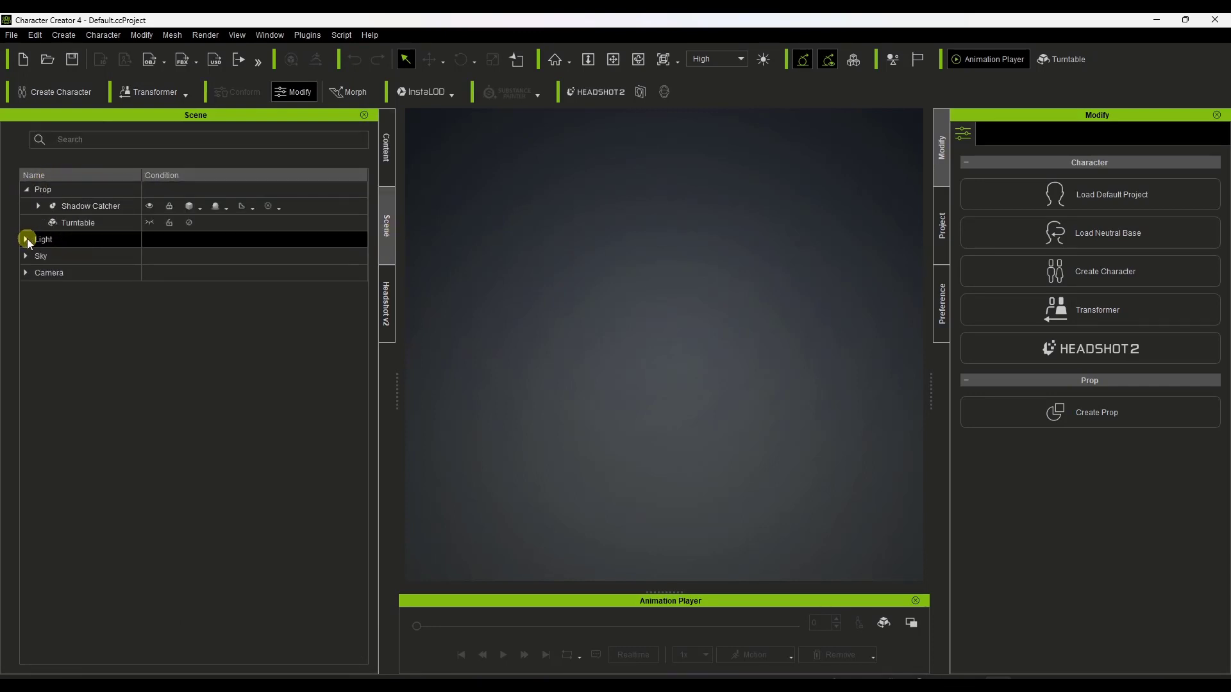
click(25, 239)
click(26, 240)
click(25, 205)
click(28, 187)
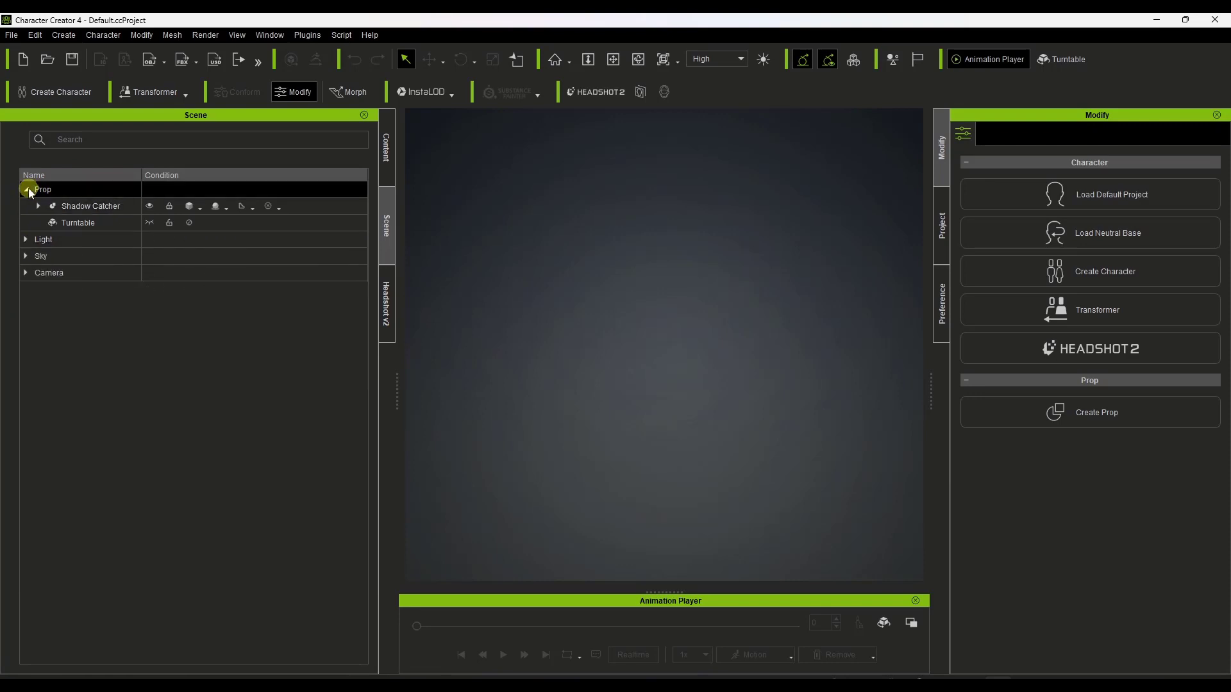
click(26, 241)
click(26, 256)
click(26, 256)
click(26, 256)
click(25, 273)
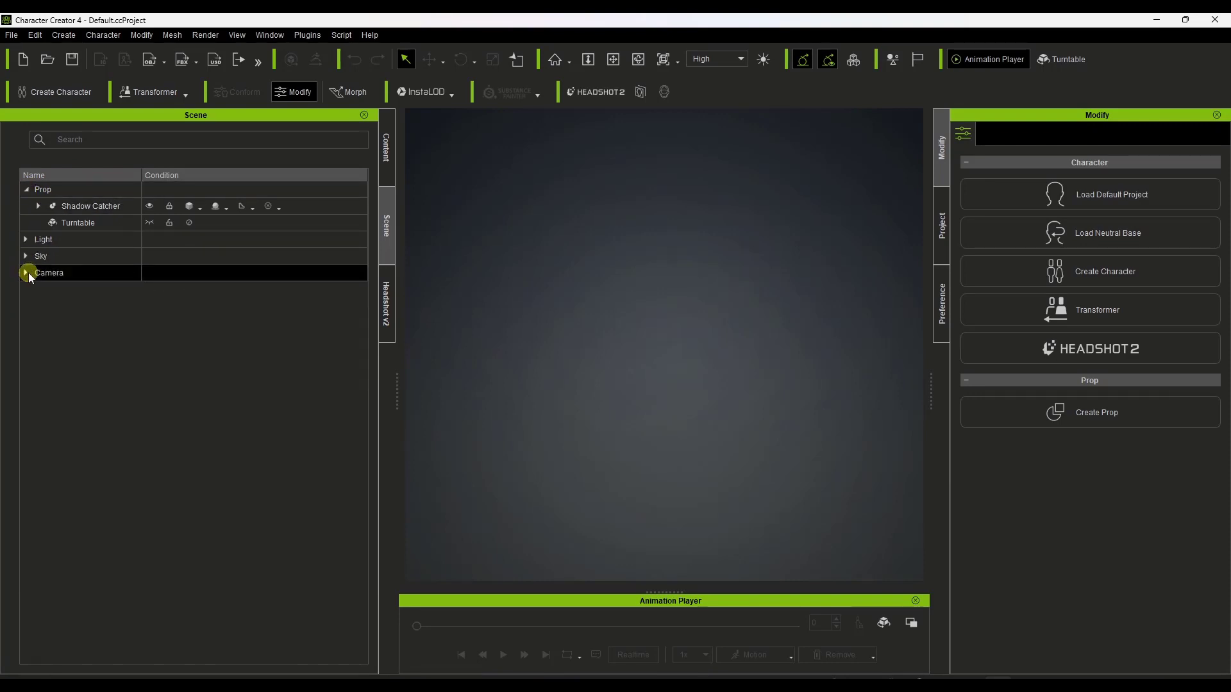
click(26, 273)
click(34, 222)
click(25, 241)
click(27, 271)
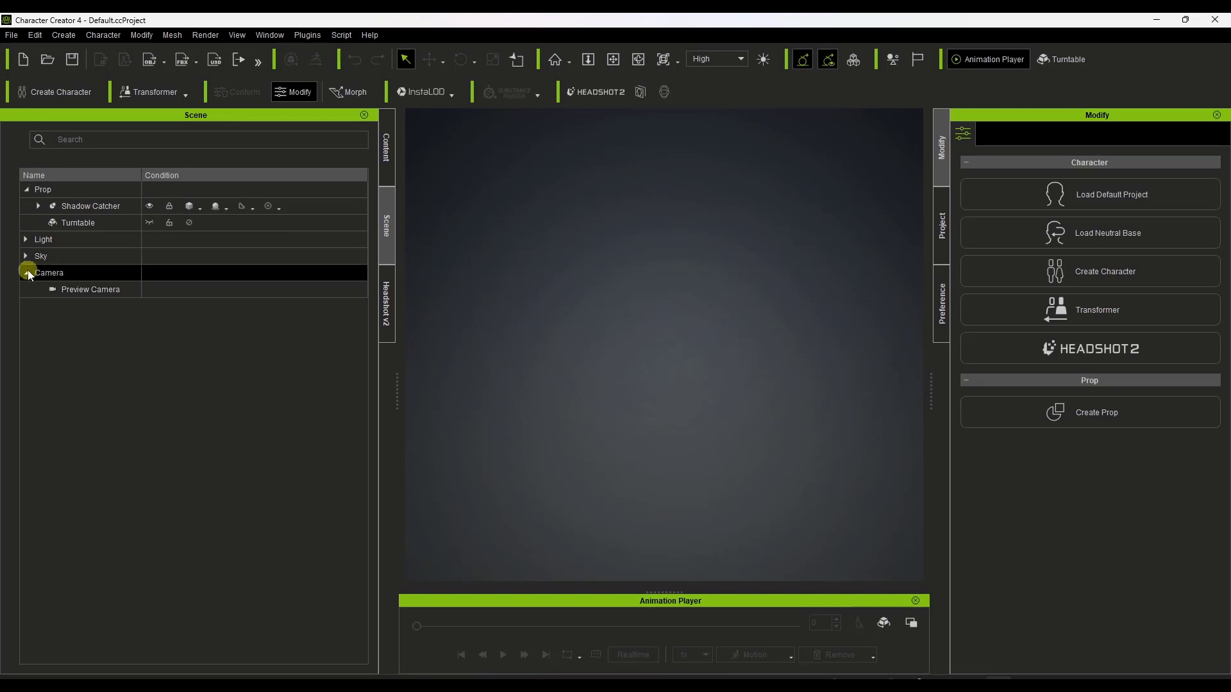
click(28, 272)
click(388, 308)
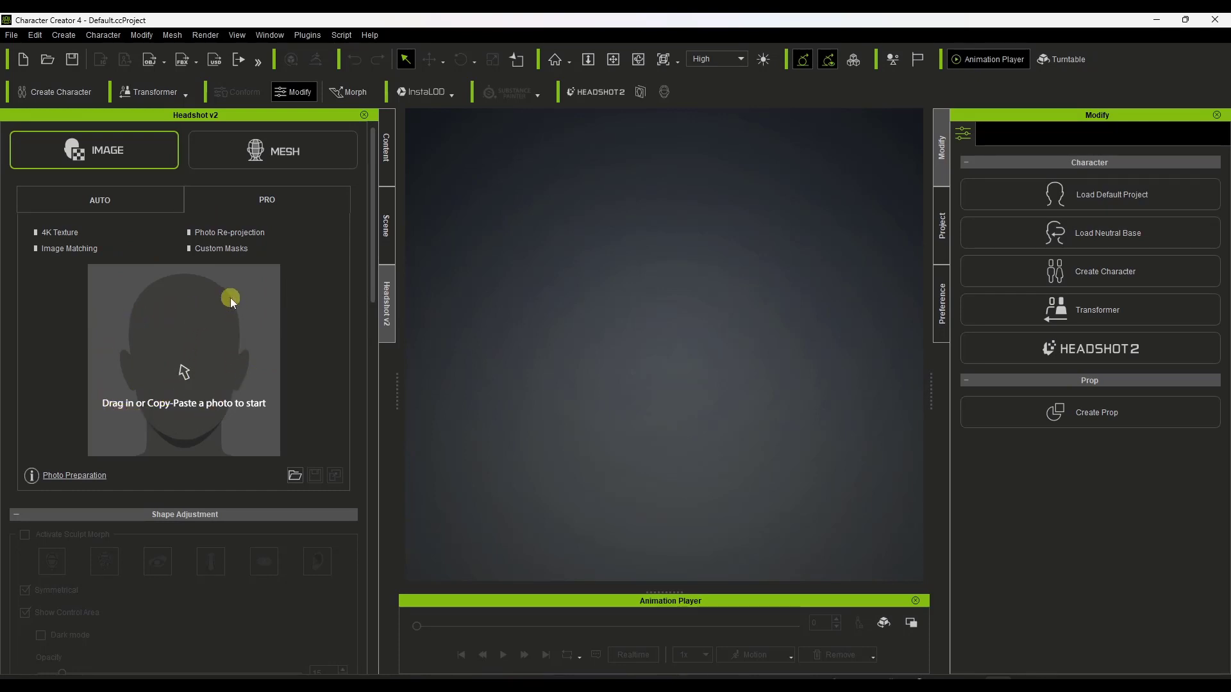
click(387, 139)
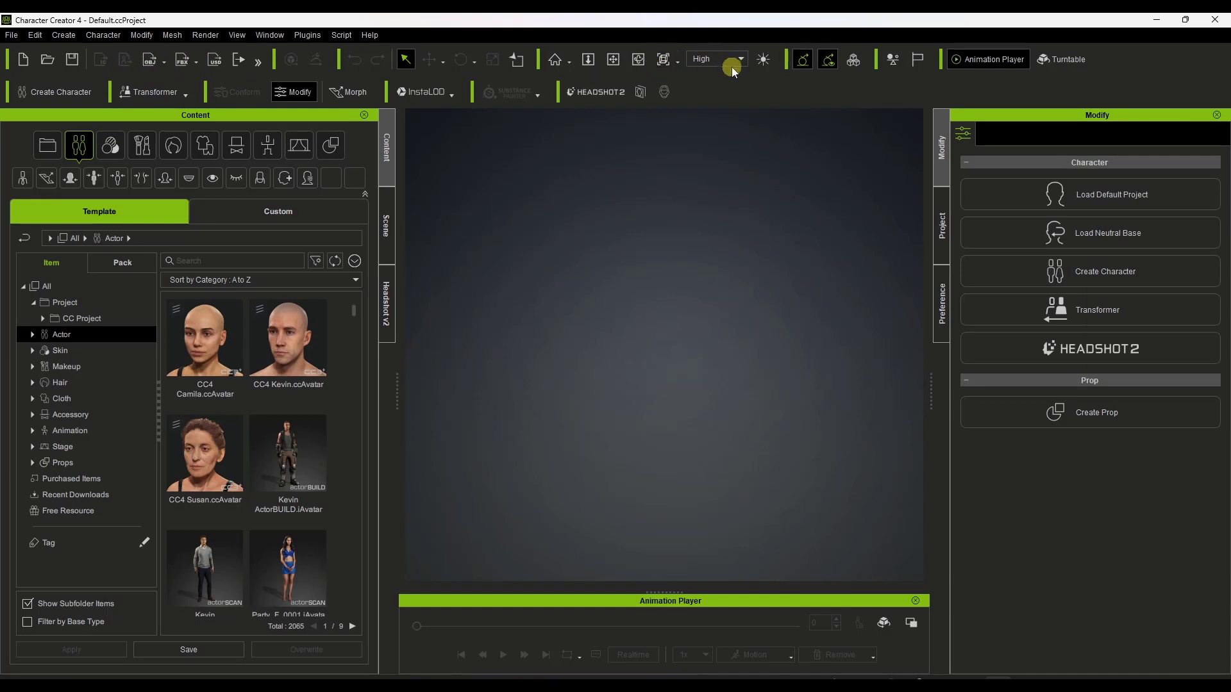
- Load the Camila Facial Demo project template into the viewport
click(638, 60)
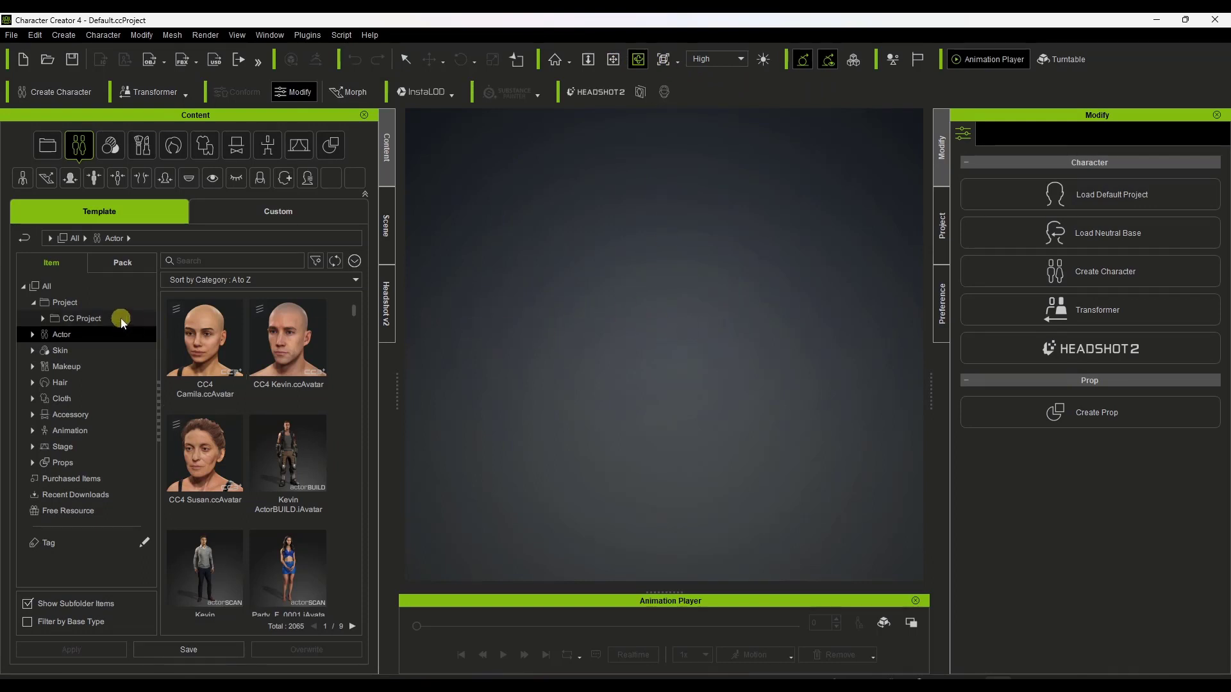
click(74, 318)
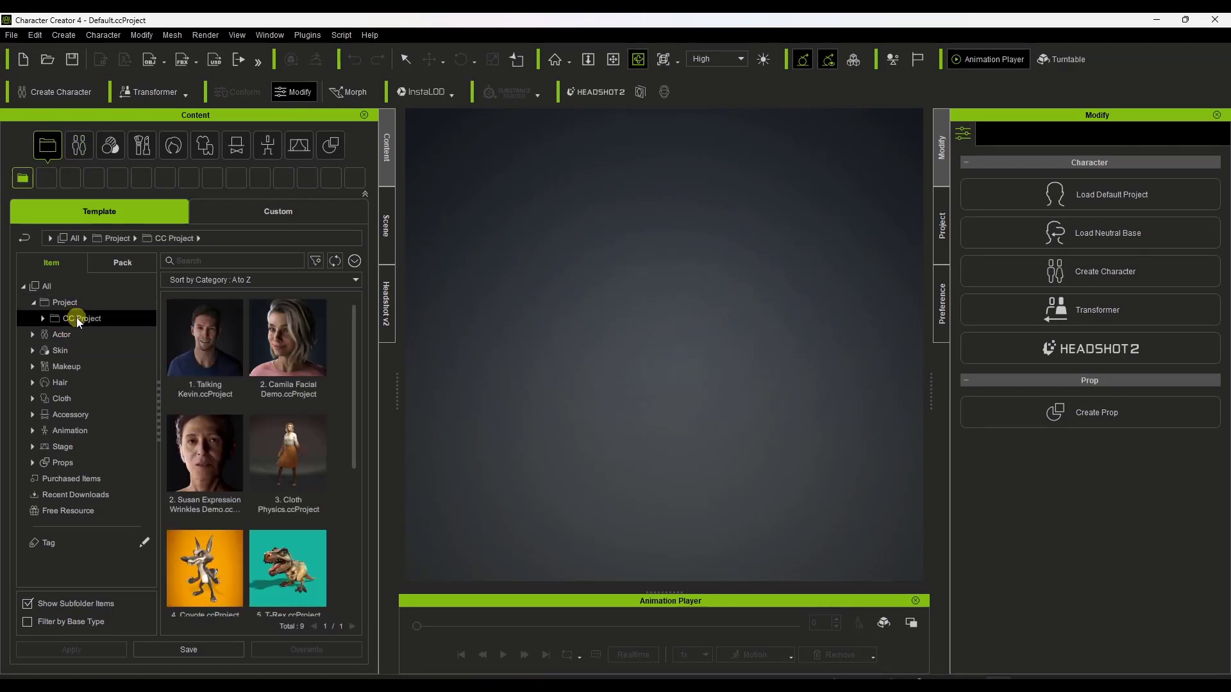
click(295, 337)
drag(295, 336, 633, 310)
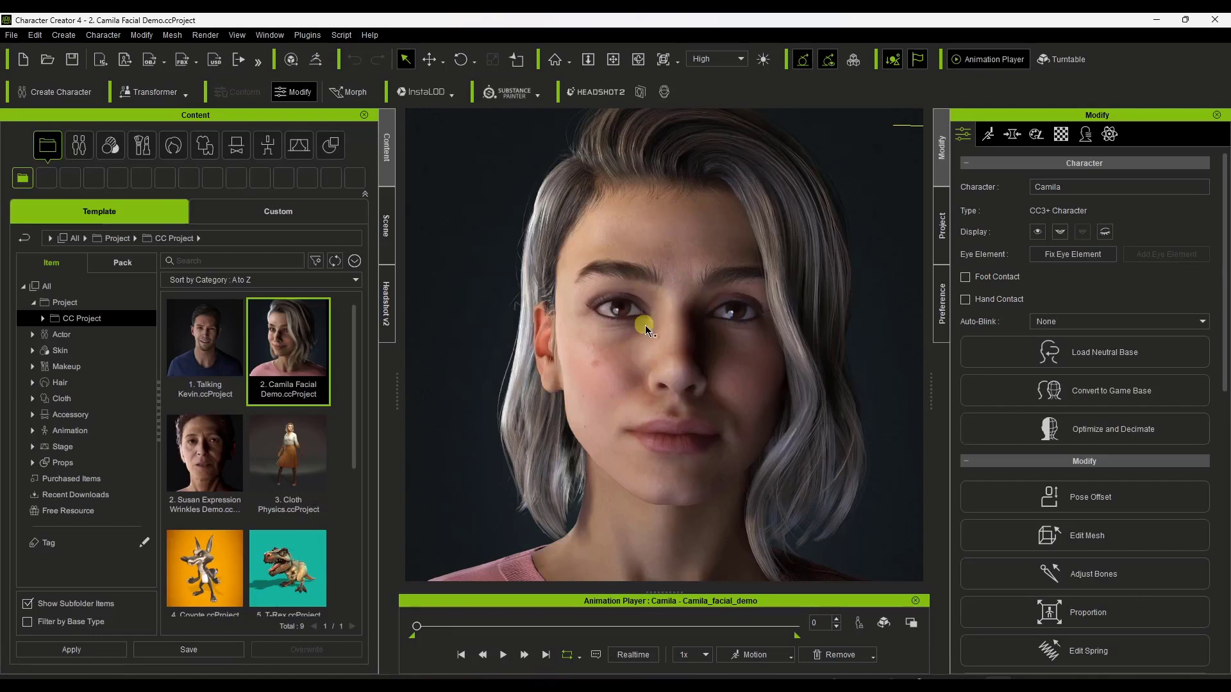
- Orbit the camera around the character's head to a three-quarter view and pan it slightly
click(638, 59)
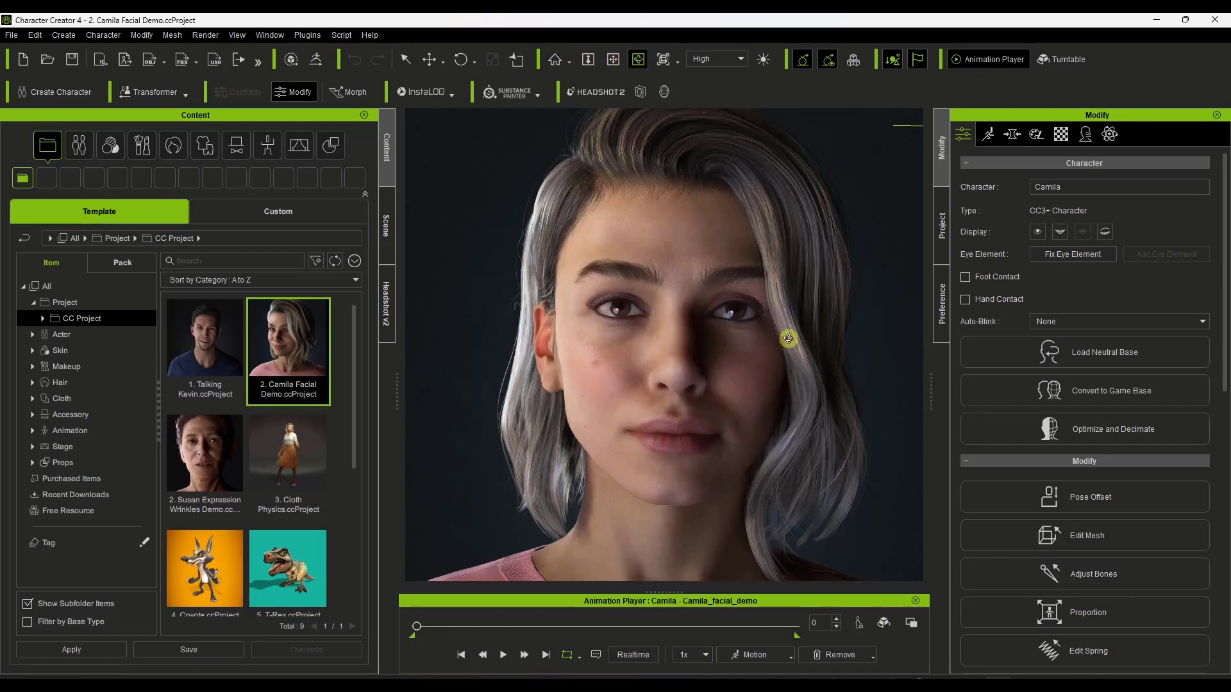
drag(789, 339, 881, 341)
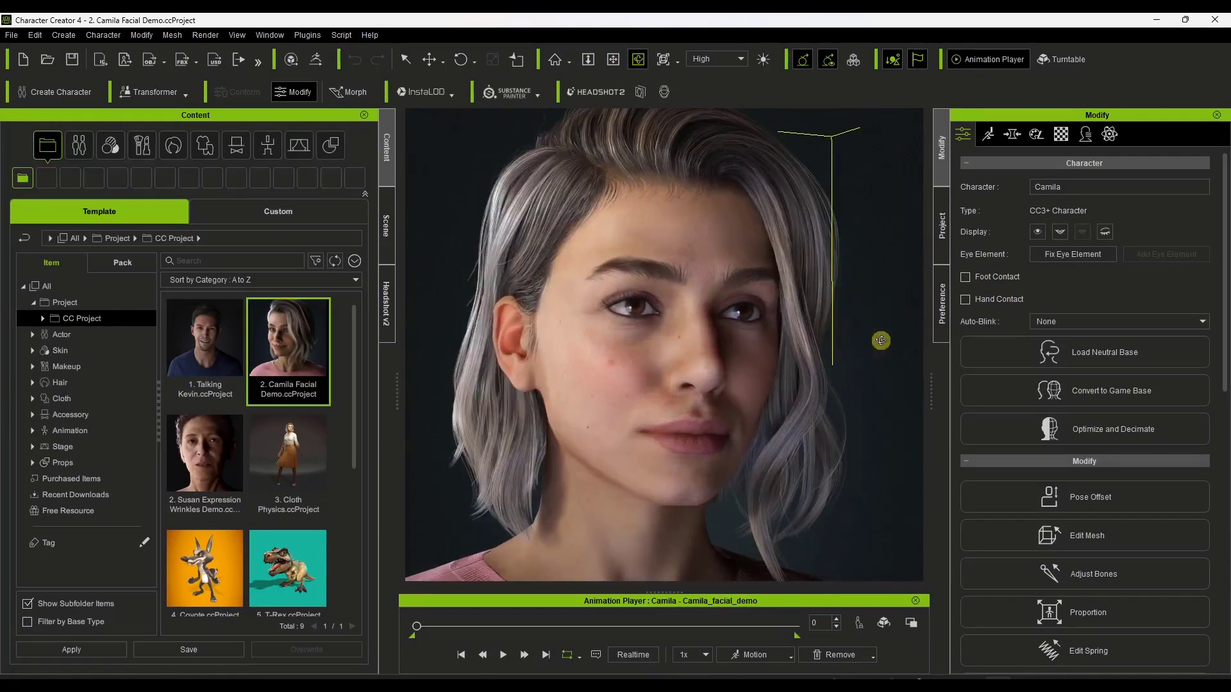
click(612, 59)
drag(656, 161, 626, 151)
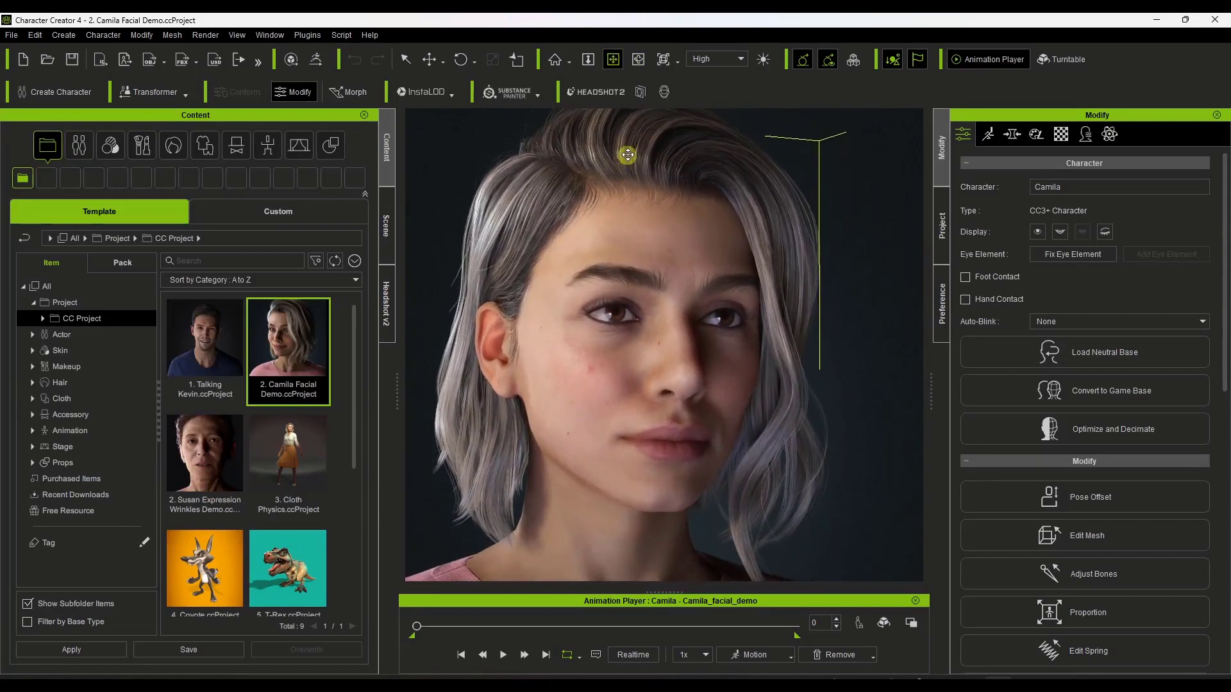
- Try the Minimal viewport render quality on the character, and restore it to High
click(741, 60)
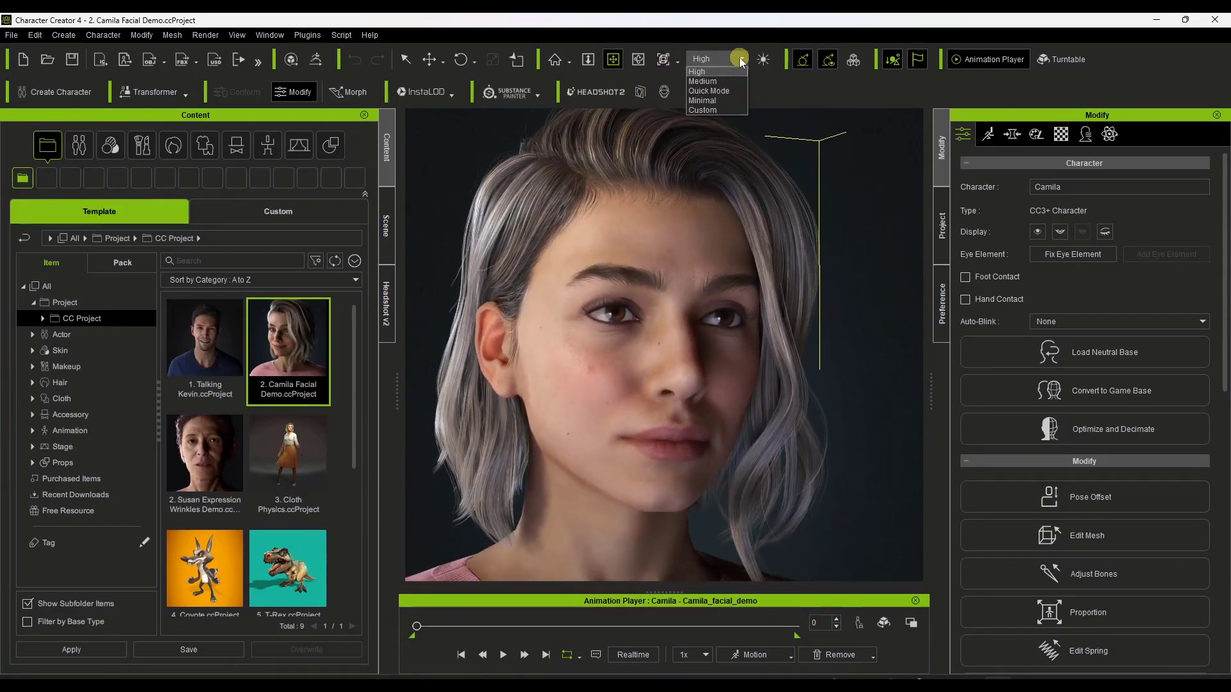
click(716, 101)
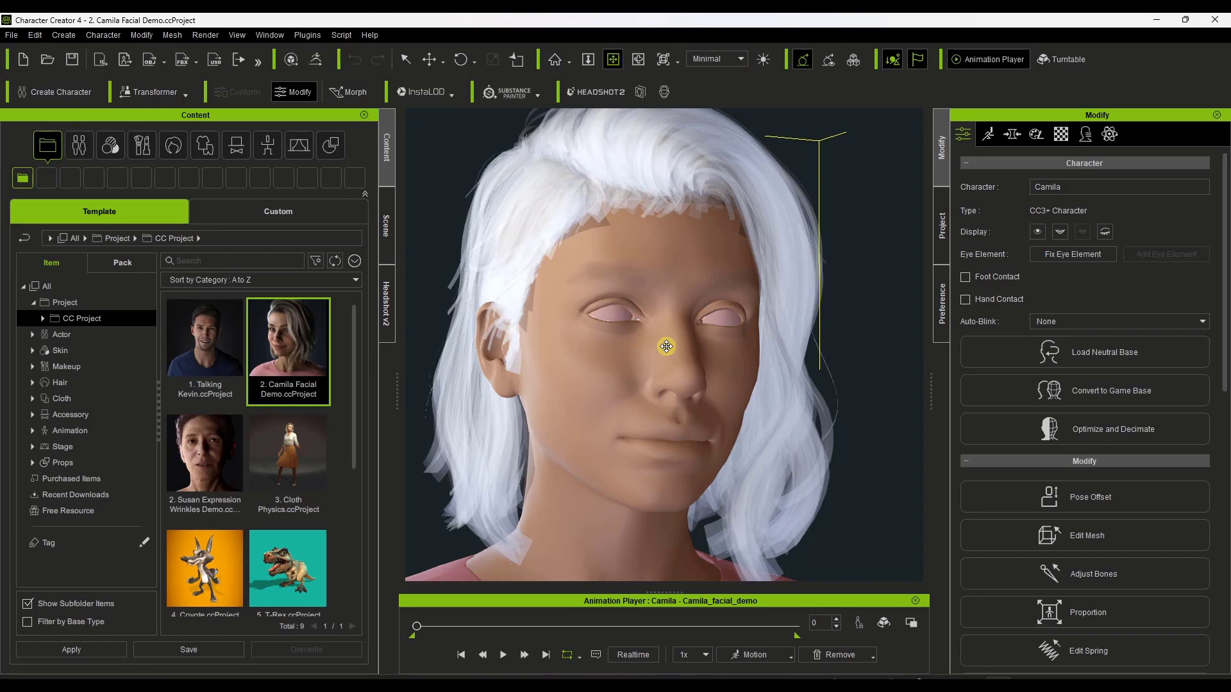
click(721, 61)
click(711, 71)
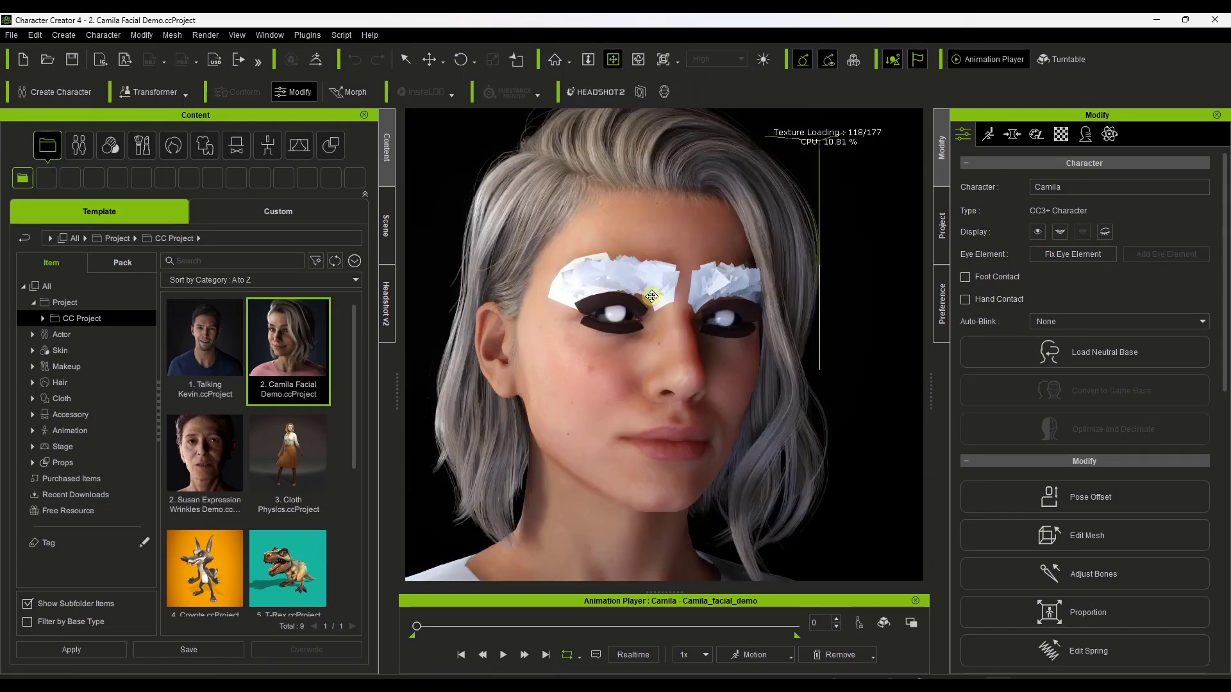
click(827, 61)
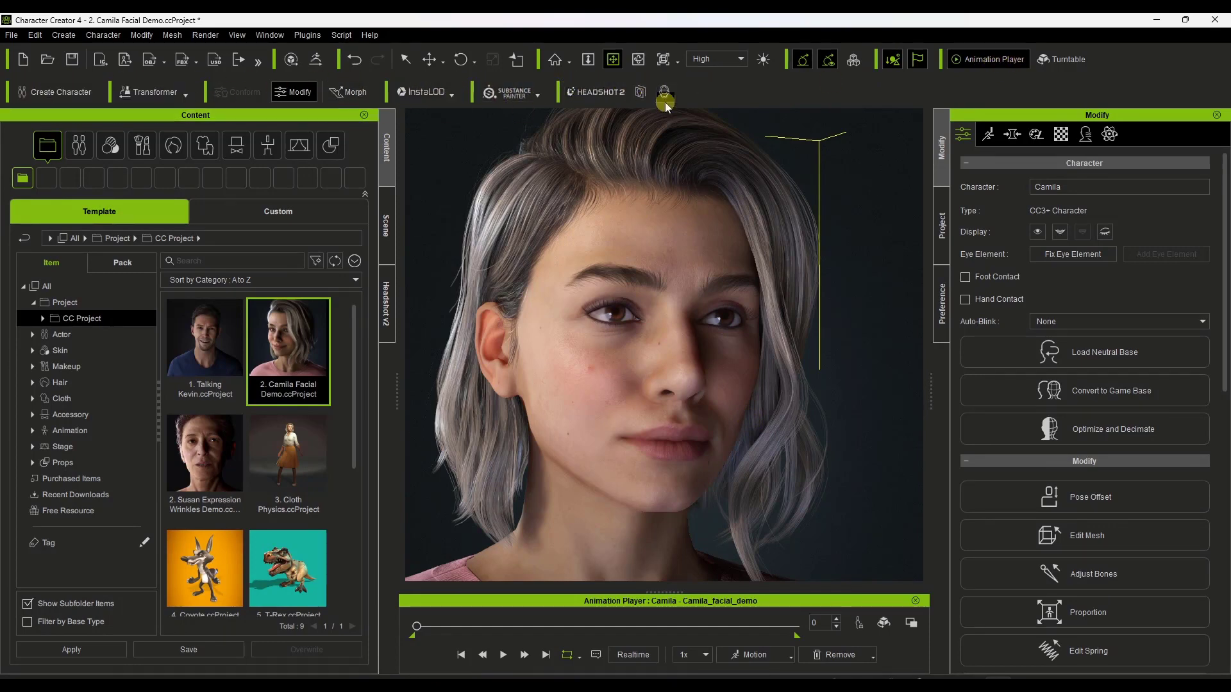
click(61, 36)
mouse_move(131, 38)
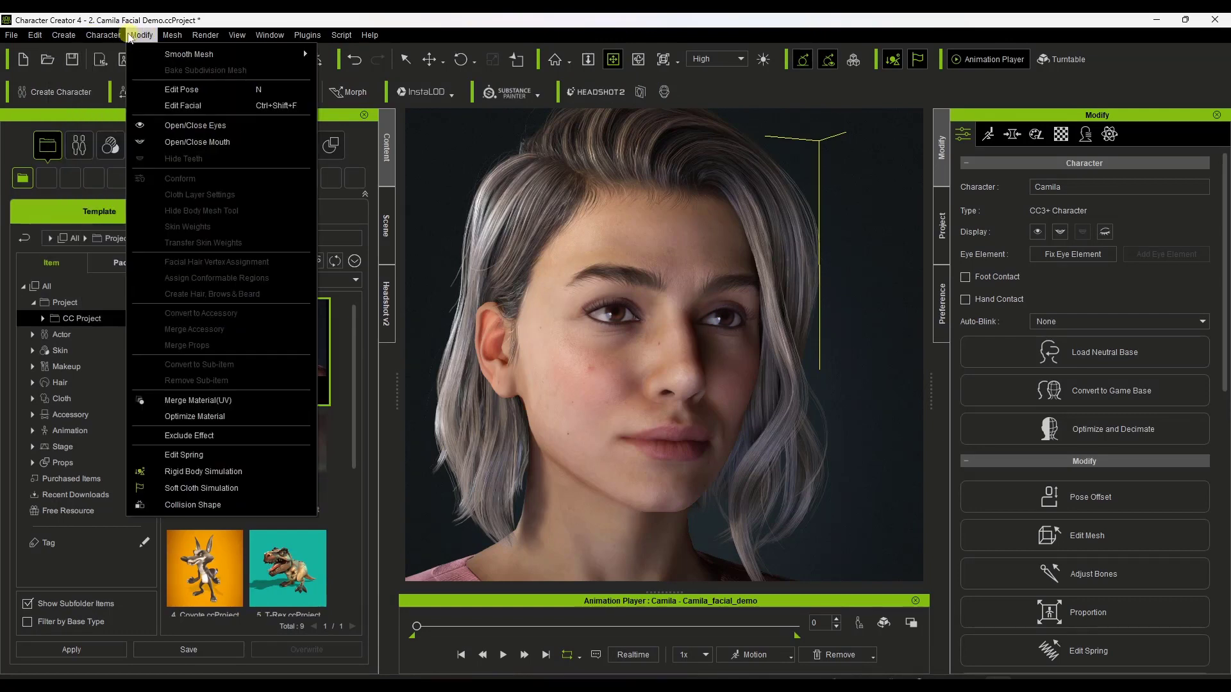
mouse_move(184, 39)
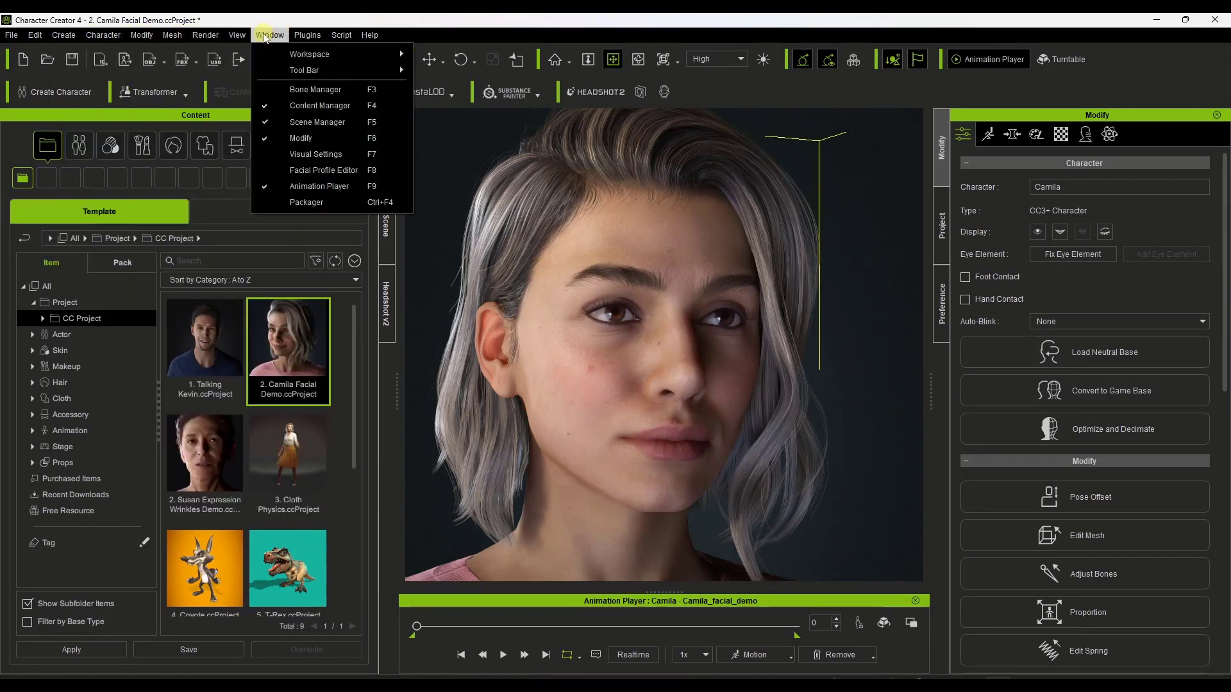
mouse_move(369, 34)
click(459, 18)
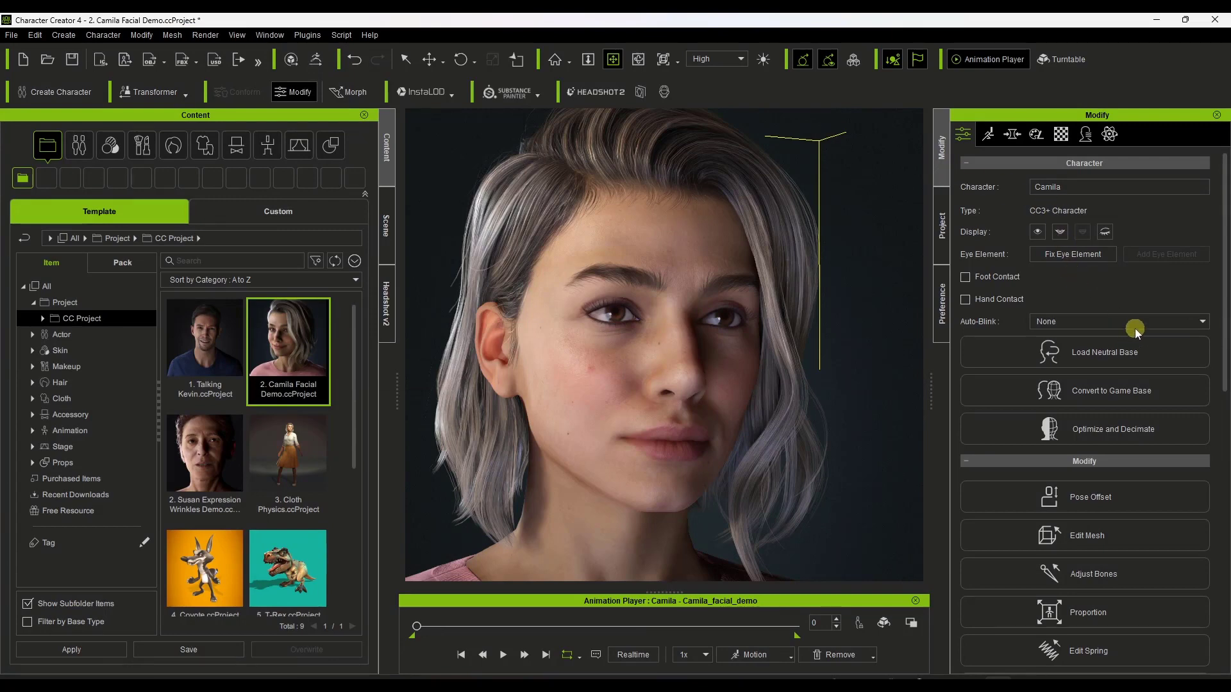
- Review the character's attribute settings, including the AccuRIG, Transform, Smooth Mesh and Display sections
scroll(1135, 324, down, 5)
scroll(1132, 332, down, 5)
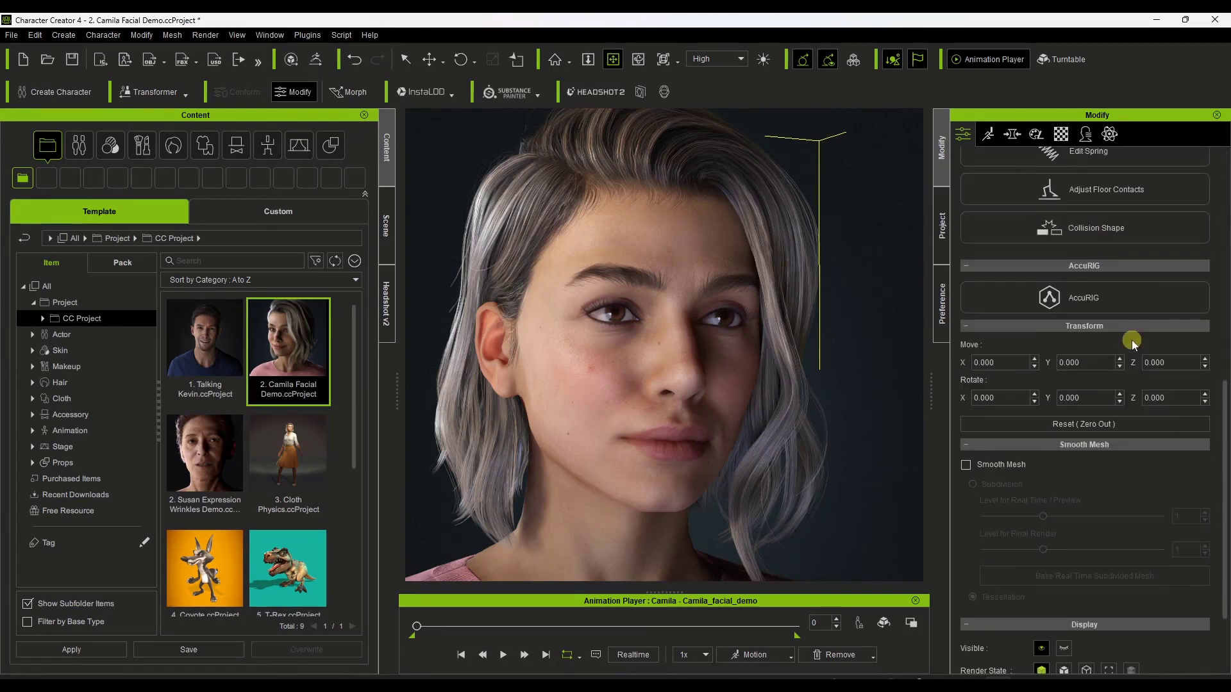
scroll(1129, 340, up, 4)
scroll(1124, 337, up, 6)
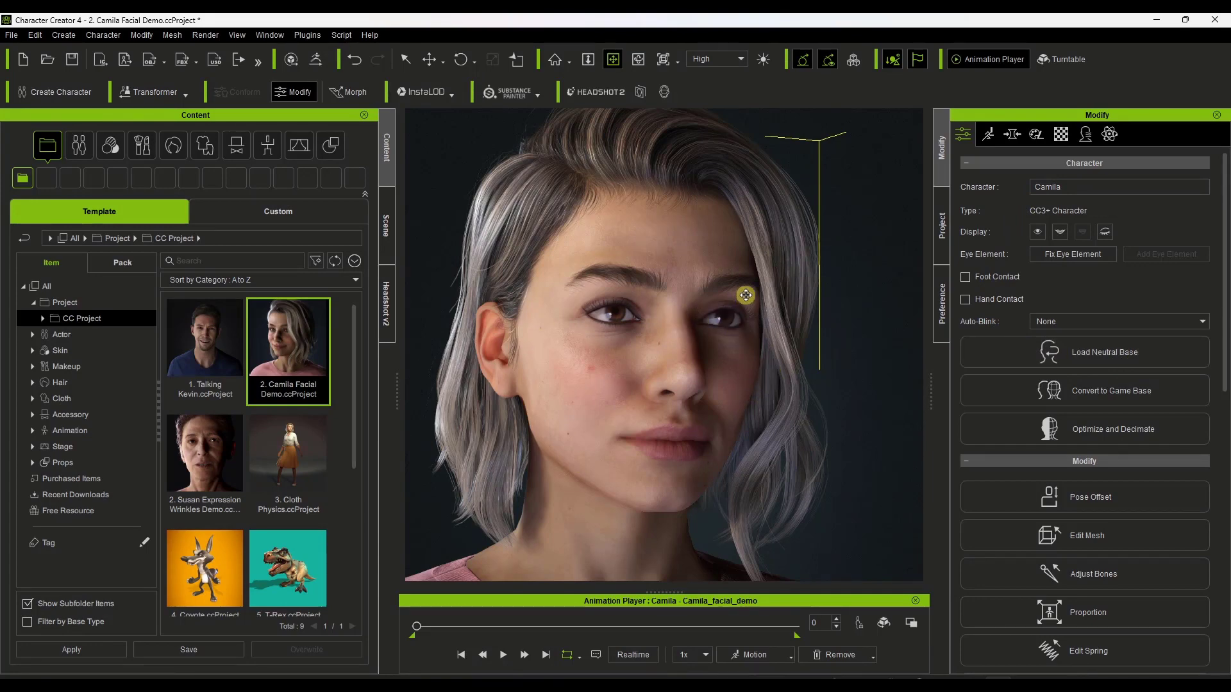
- Set the character's Head Scale morph to -46 and the Head Width morph to 27
click(1012, 136)
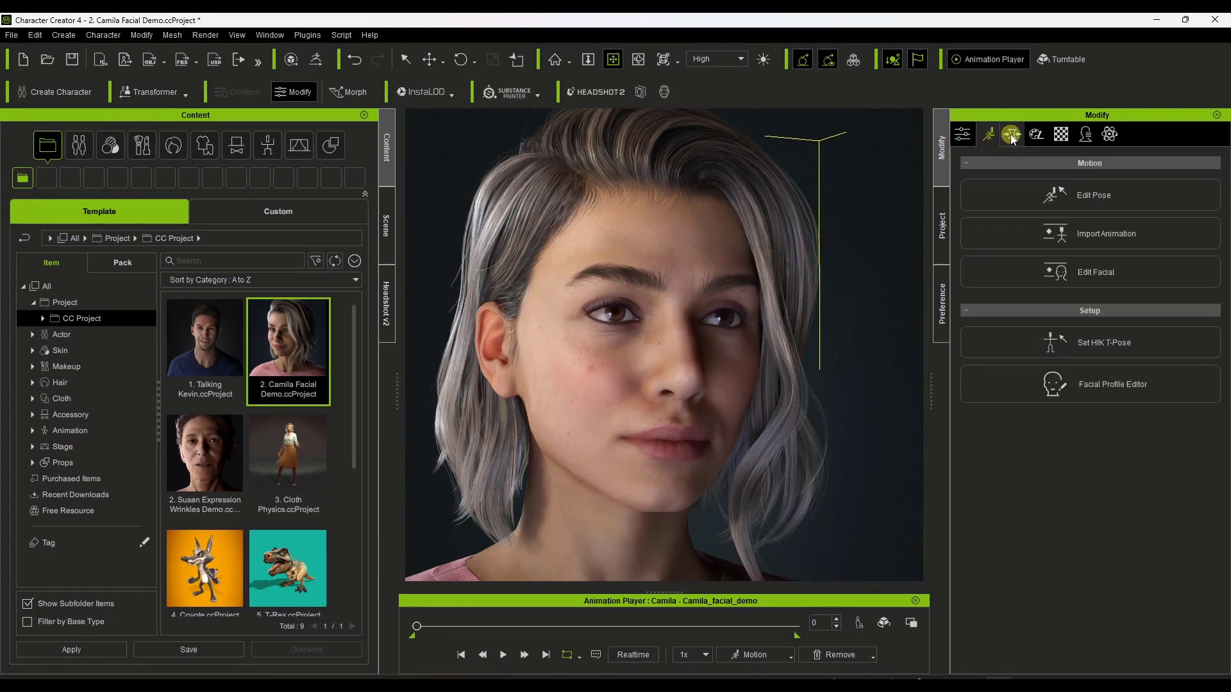
click(1033, 135)
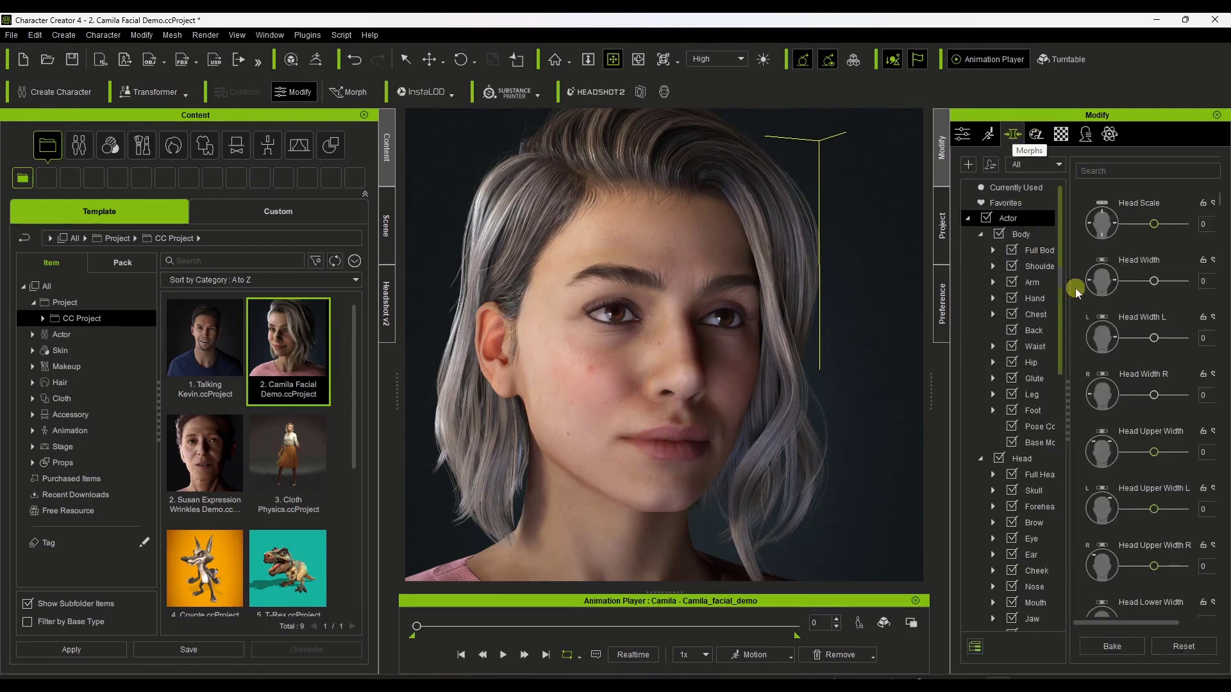
drag(1164, 228, 1140, 229)
drag(1154, 282, 1162, 283)
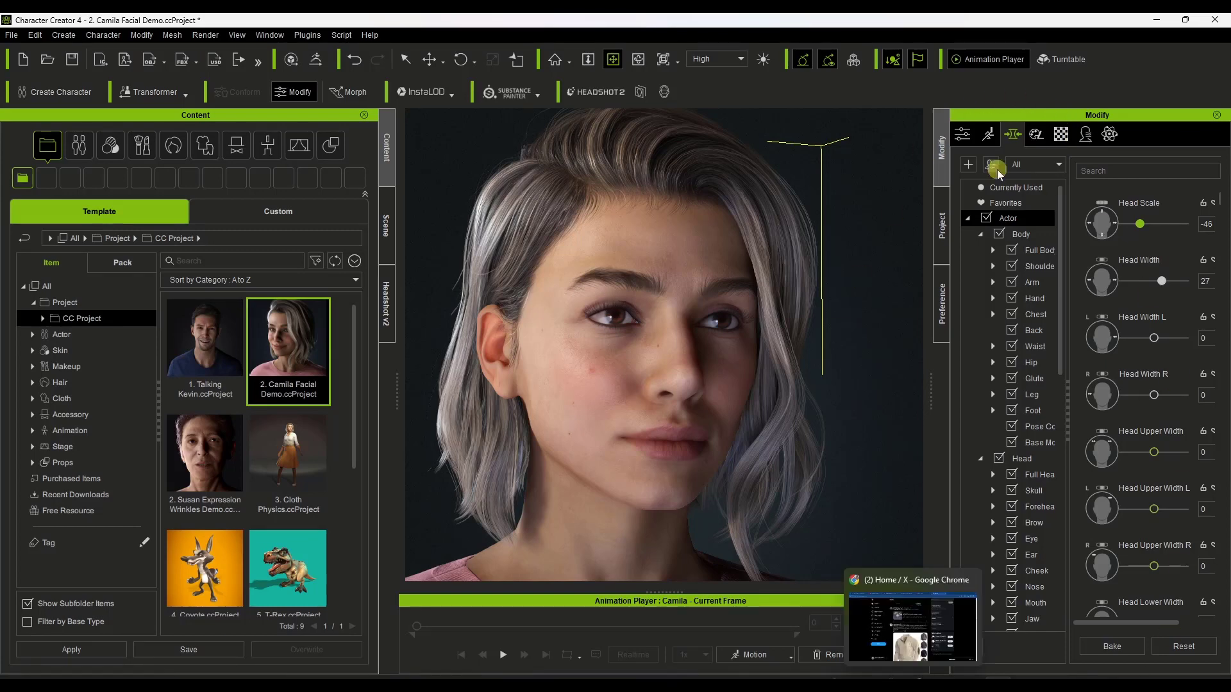
- Review the project settings and the camera navigation preferences, keeping None as the Orbit Camera modifier
click(941, 218)
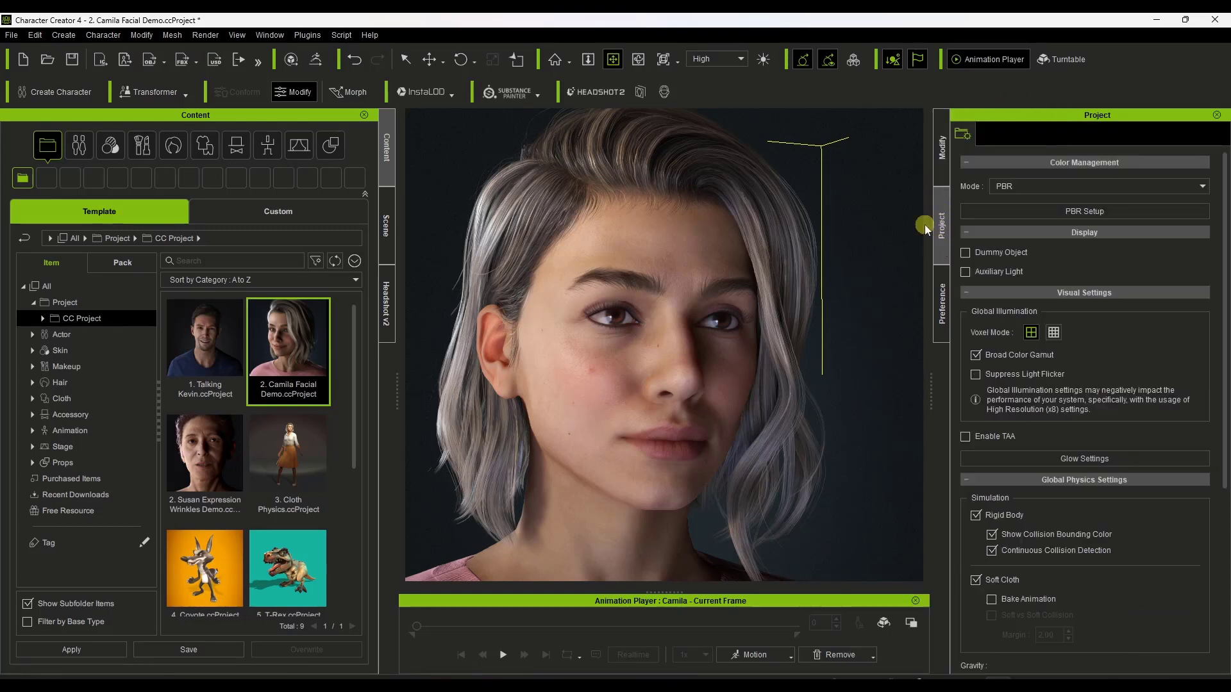
click(943, 306)
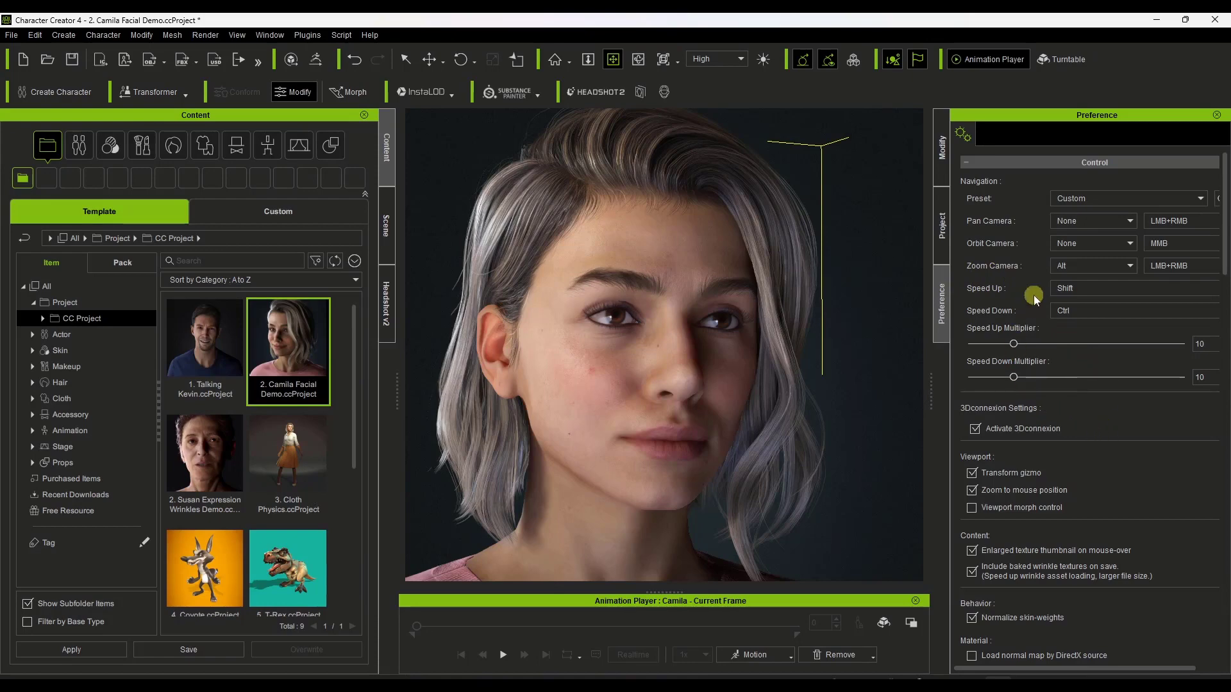
middle_drag(680, 331, 878, 277)
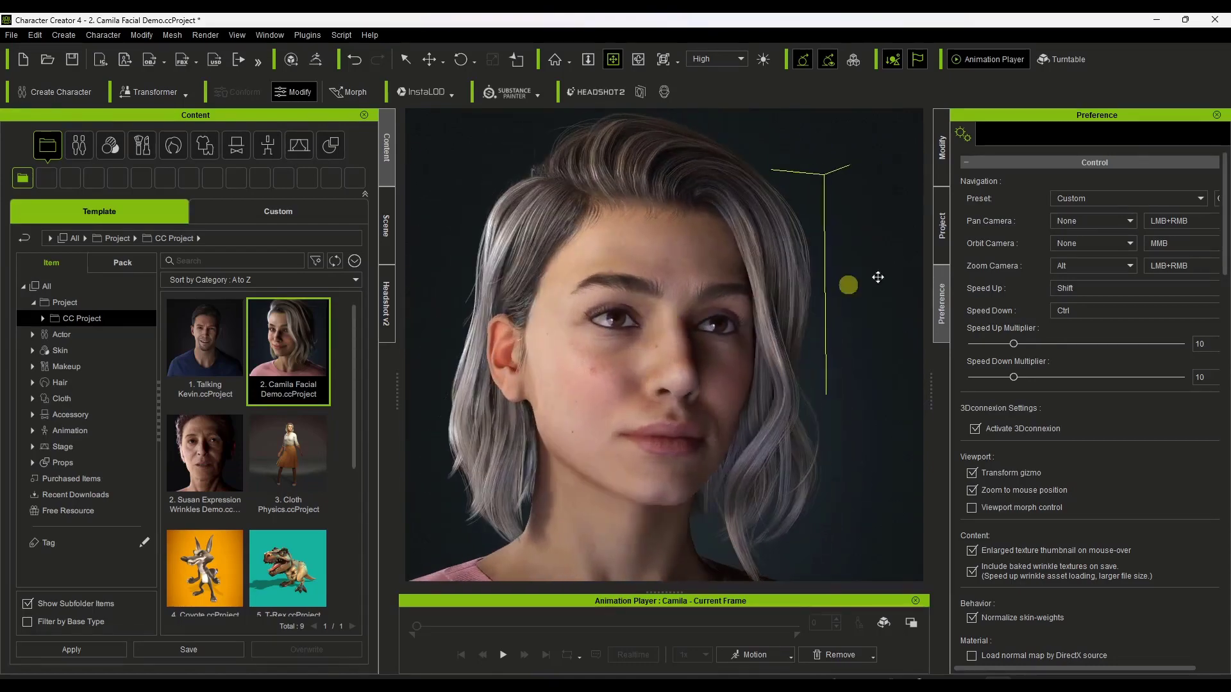
click(1084, 244)
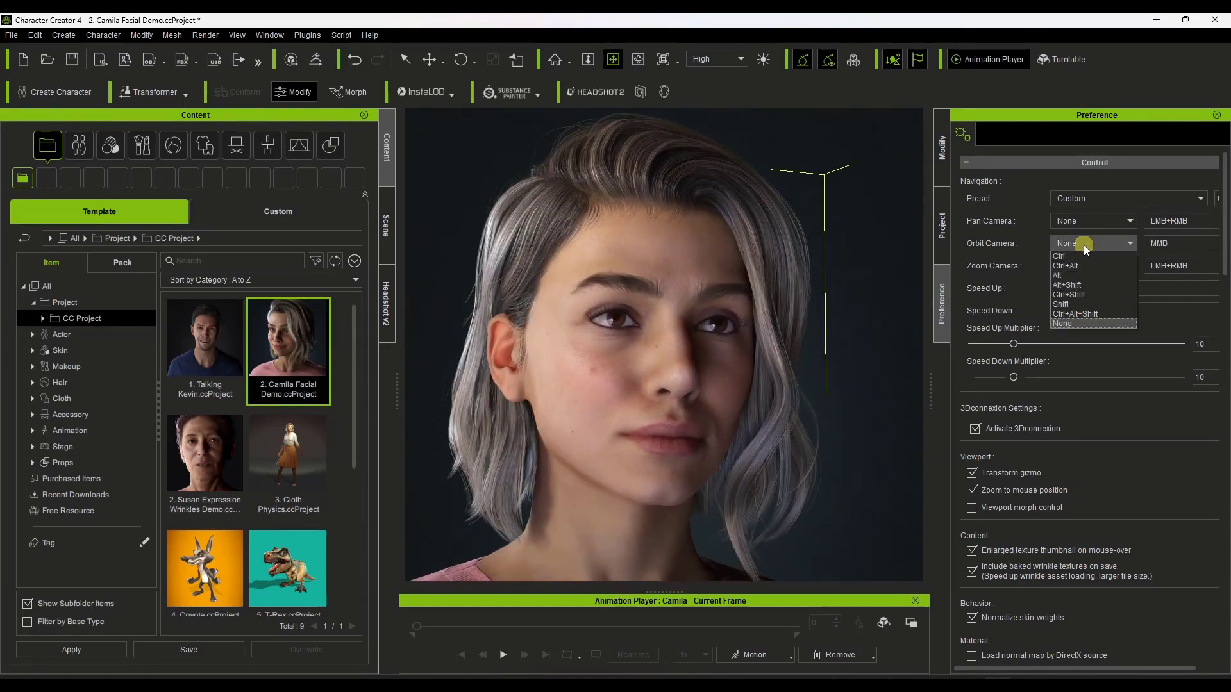
click(1068, 325)
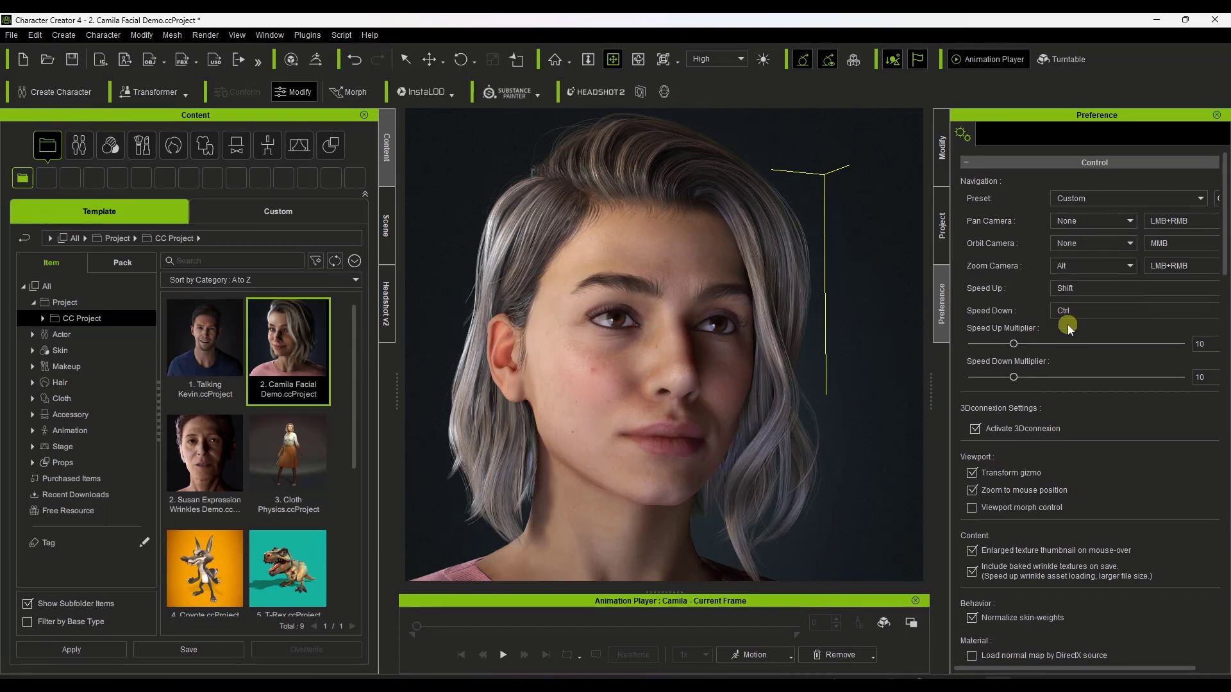
click(1173, 245)
- Try Shift as the Pan Camera modifier, check its mouse-button options, and restore the modifier to None
click(1118, 222)
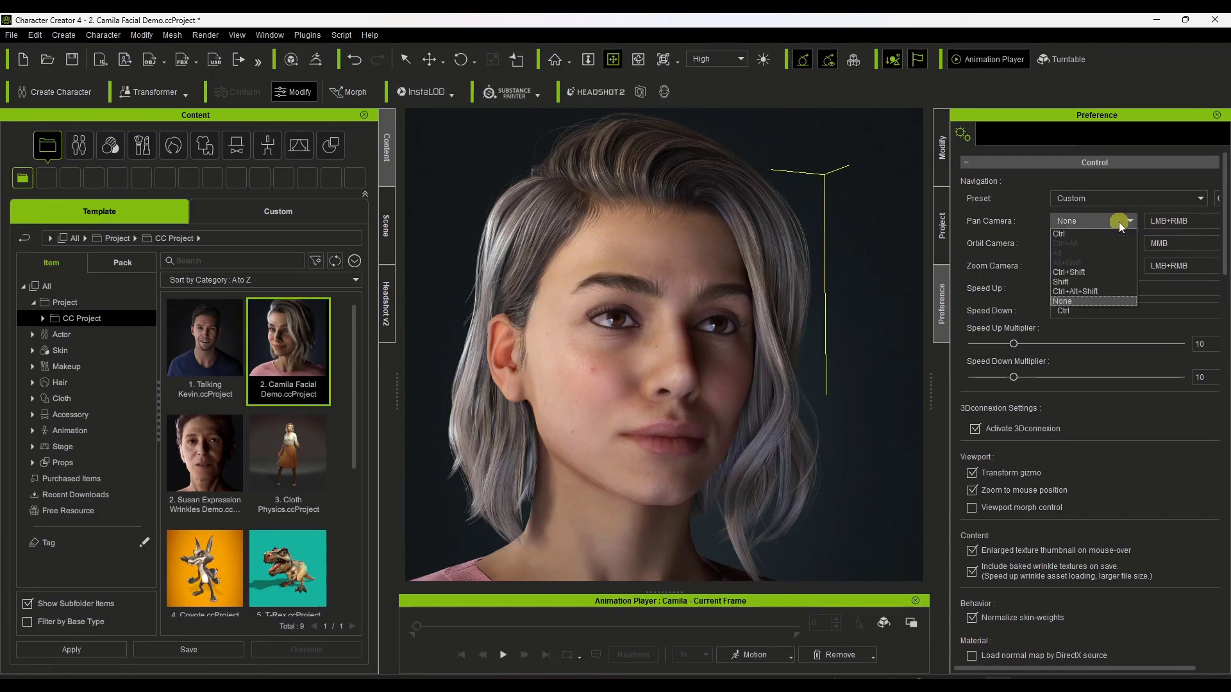
click(1067, 283)
click(1169, 222)
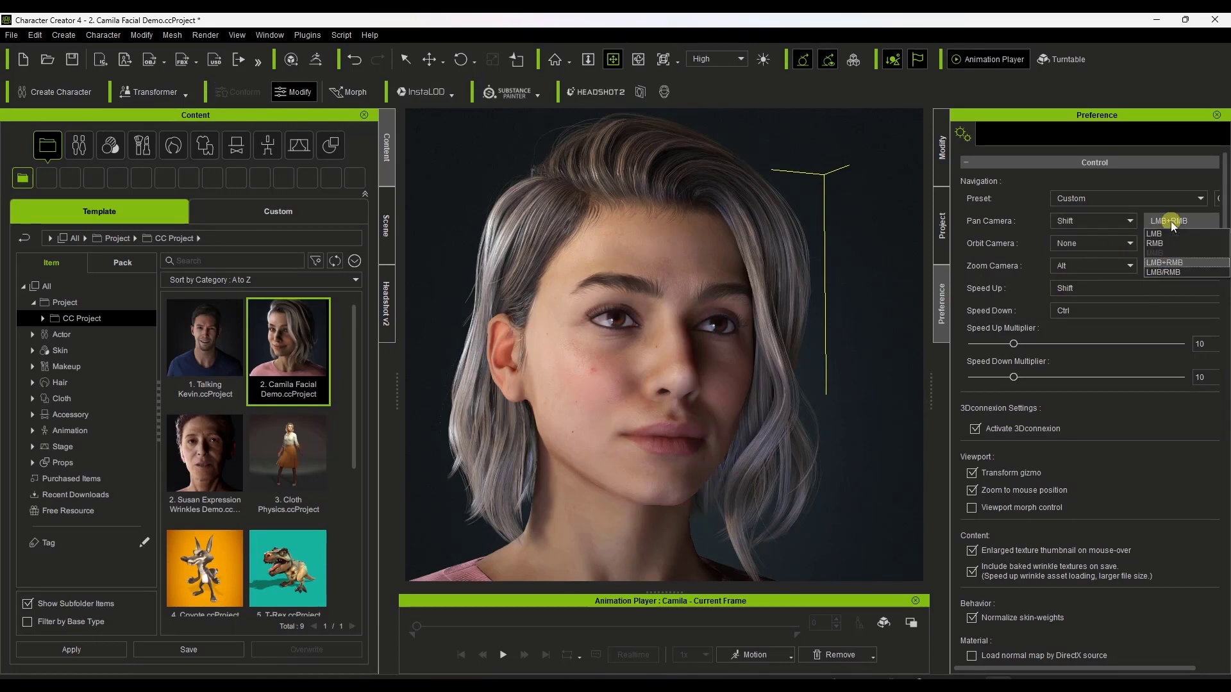
click(1117, 223)
click(1117, 224)
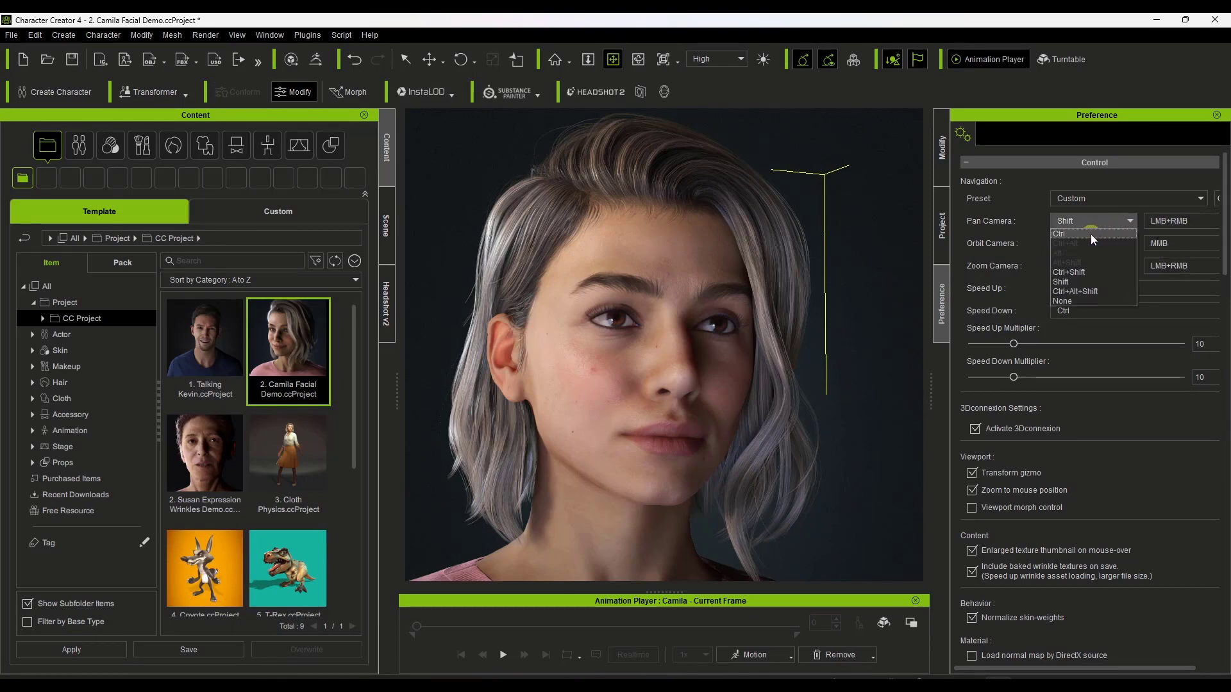
click(1096, 268)
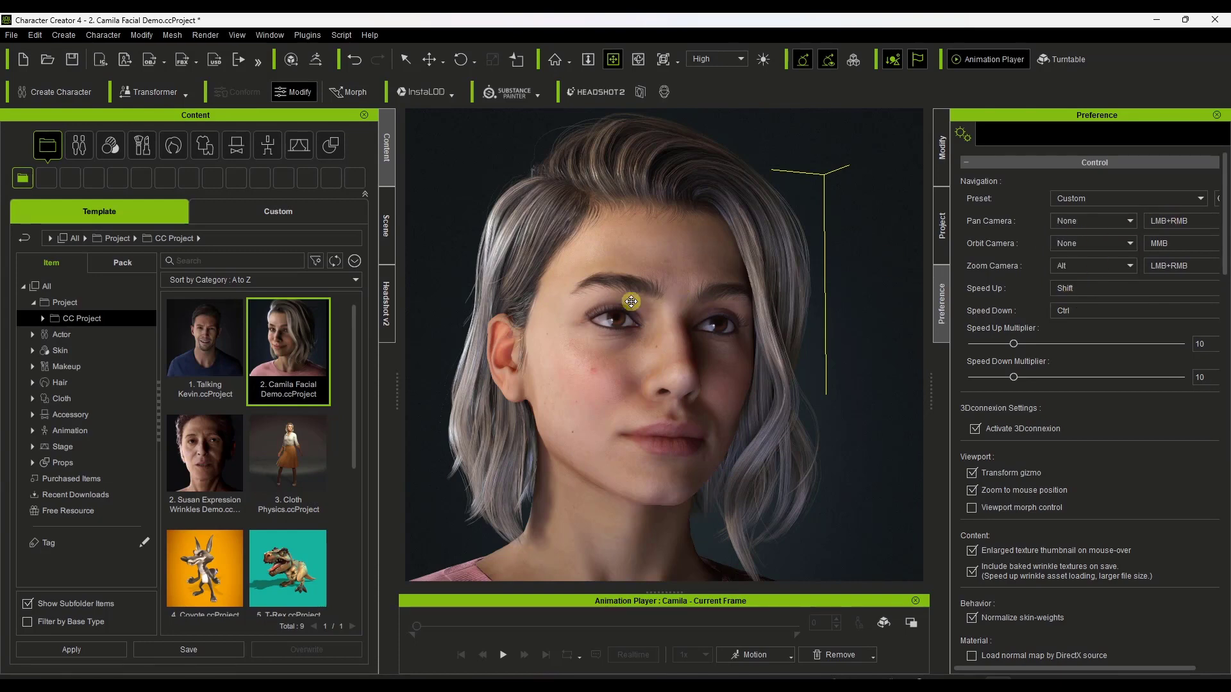
- Play the character's facial animation, pause it partway and return to frame 0
drag(621, 302, 675, 299)
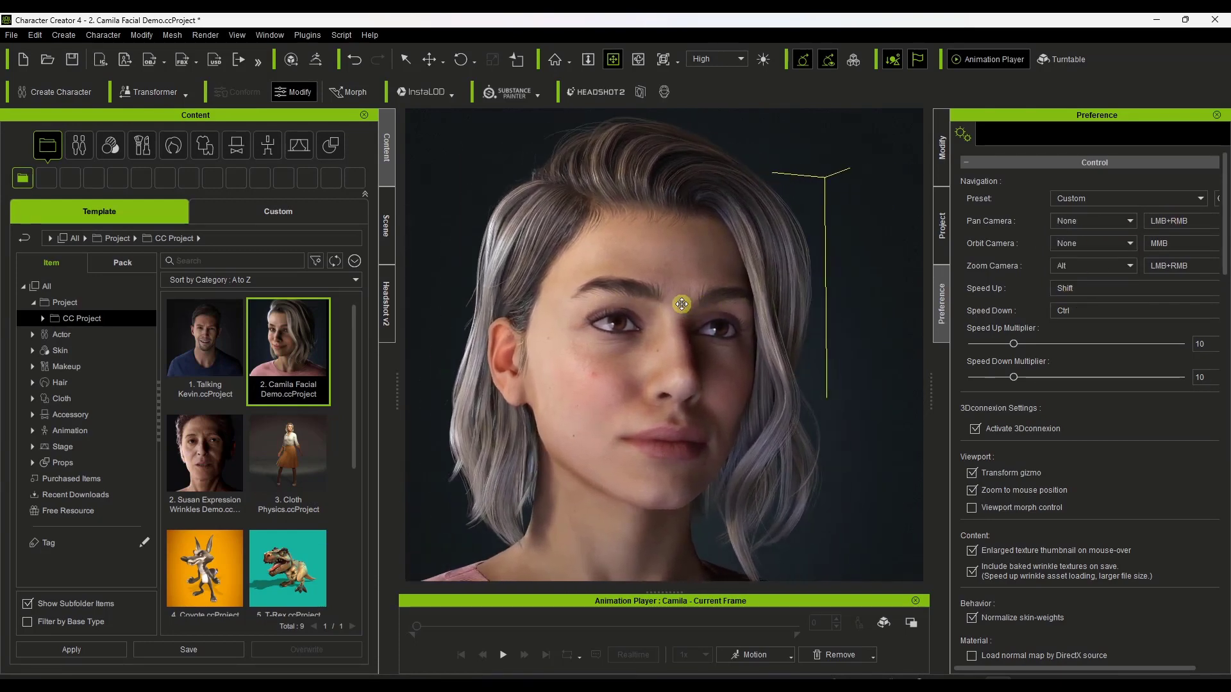
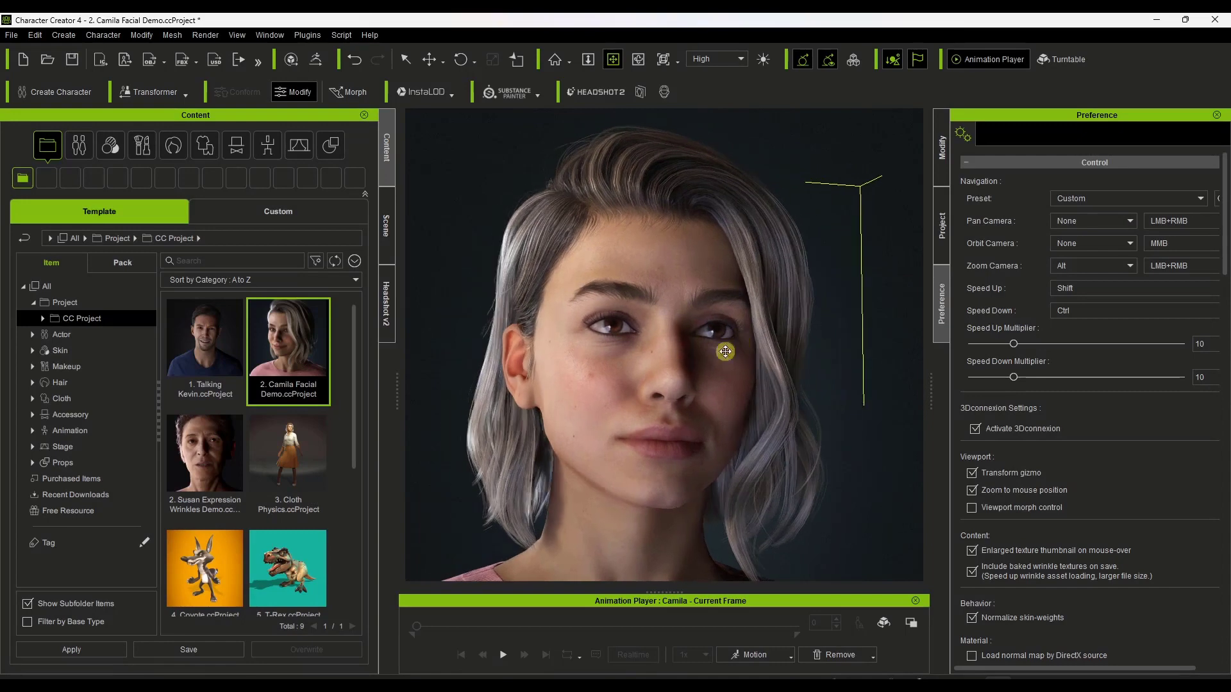
click(505, 654)
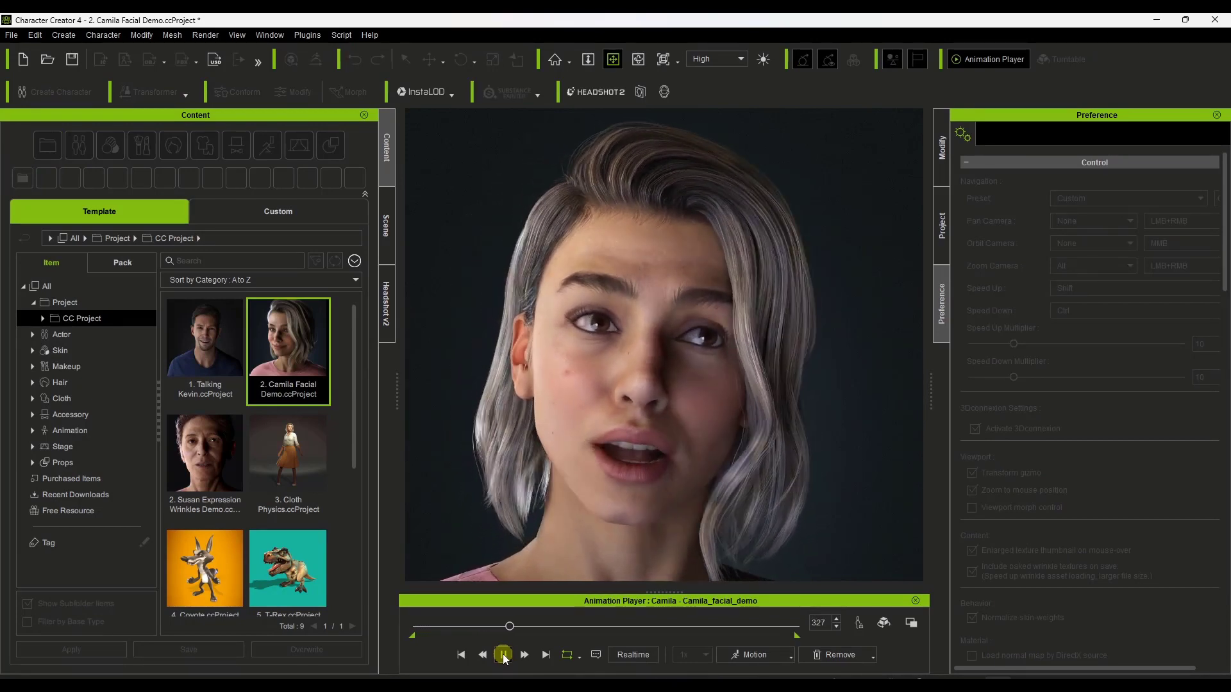
click(503, 655)
drag(510, 626, 407, 632)
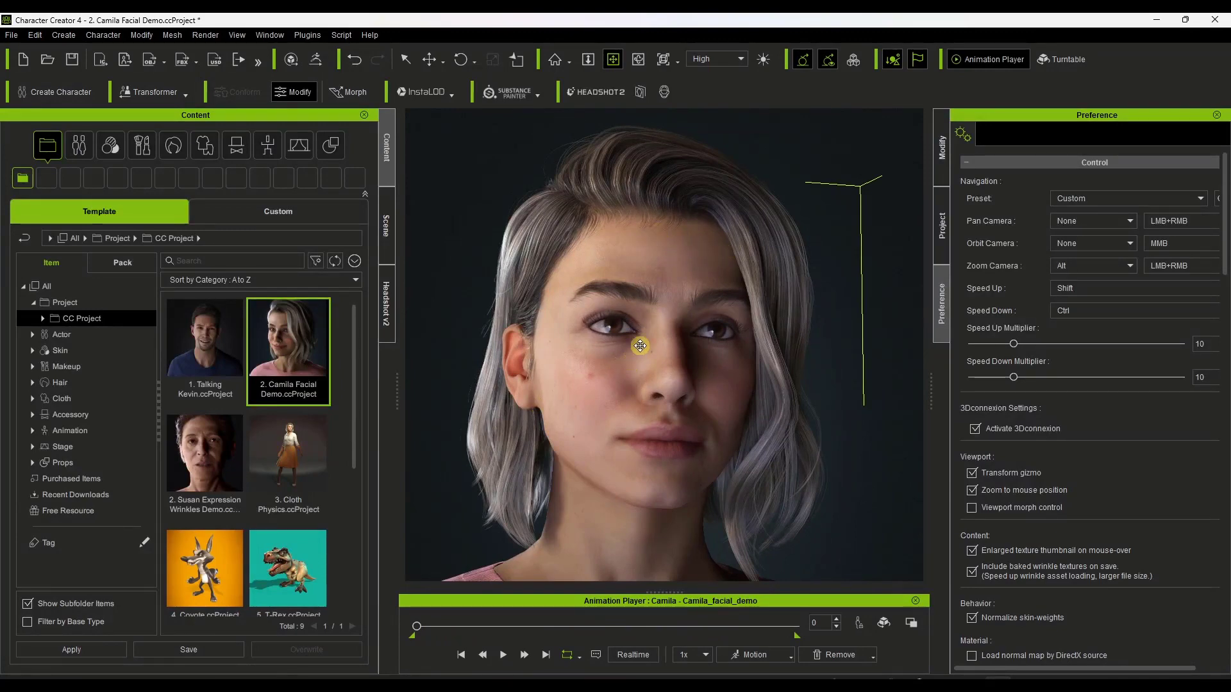
- Start a new project and discard the current one without saving
click(12, 36)
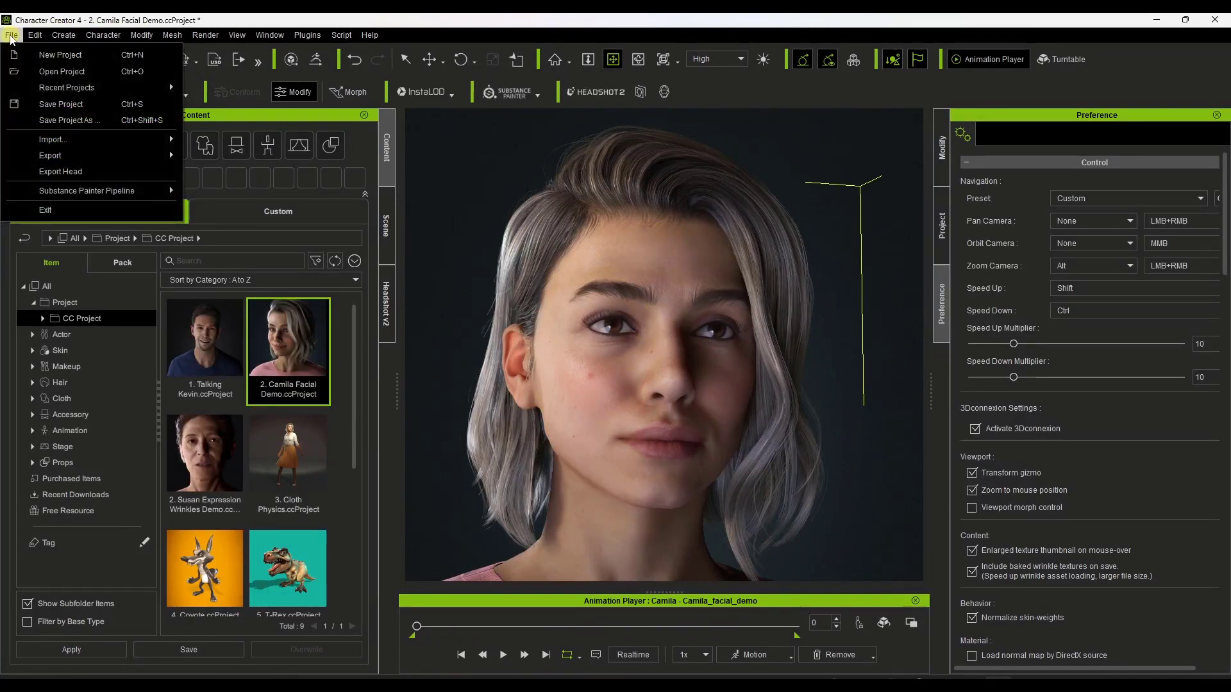
click(69, 58)
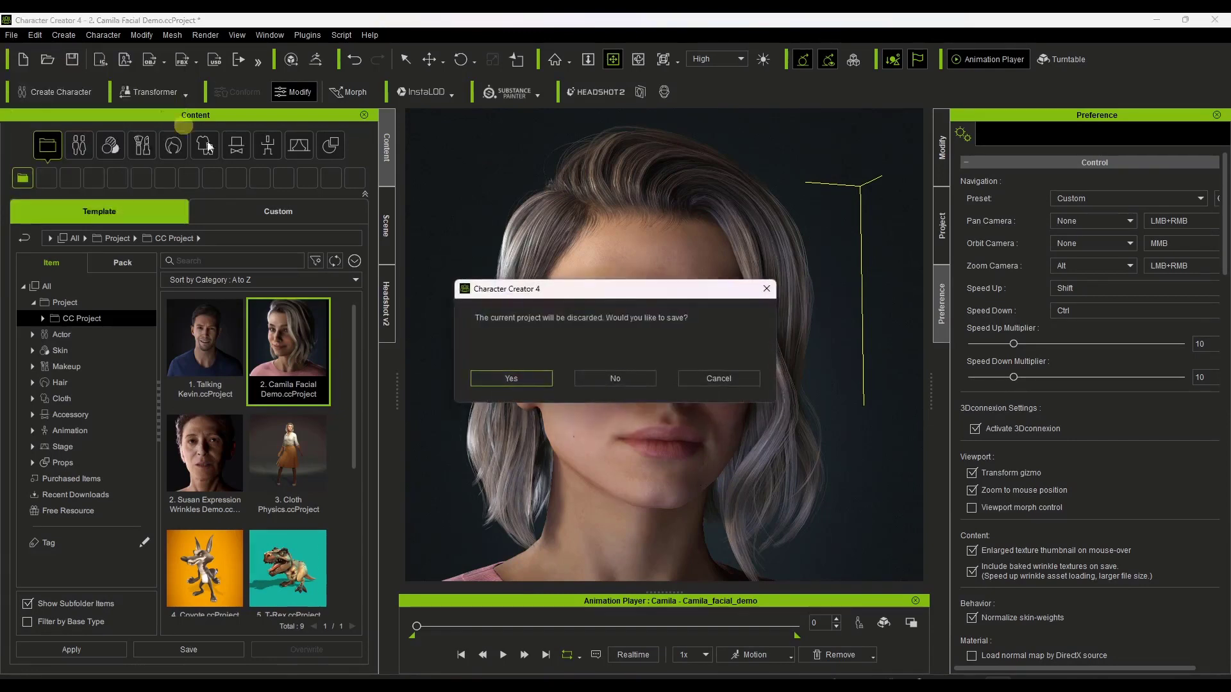
click(619, 379)
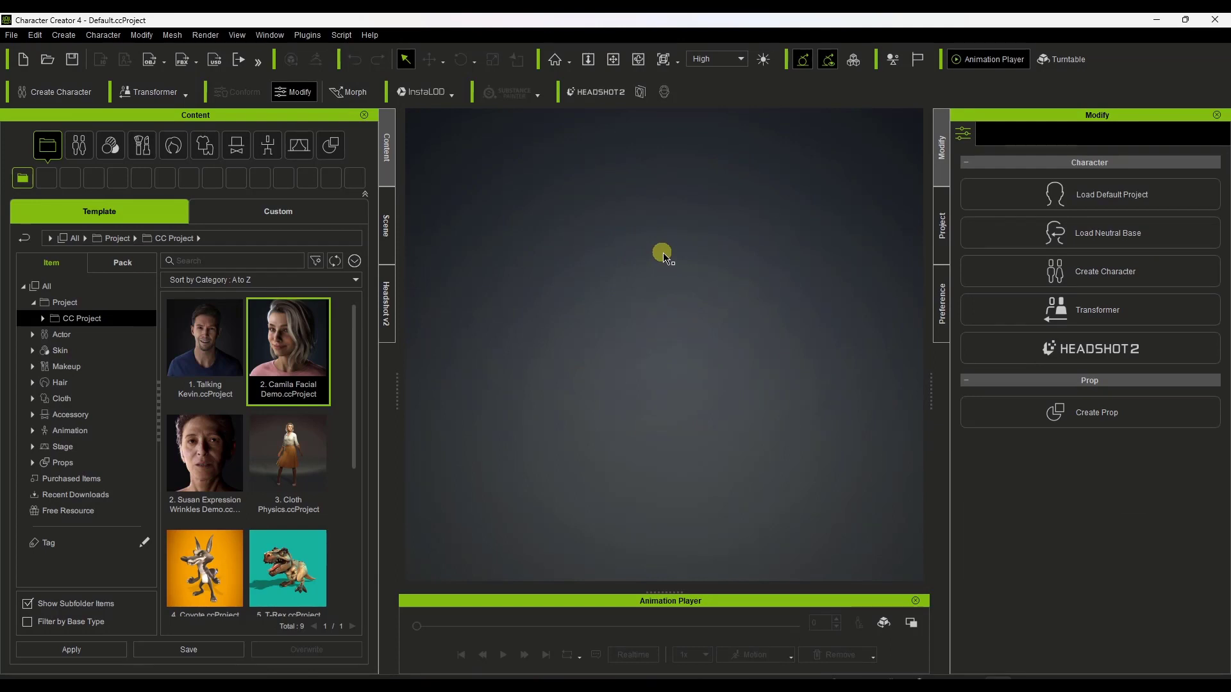
- Browse the Actor template library for the available avatars and return to the start of the list
click(72, 335)
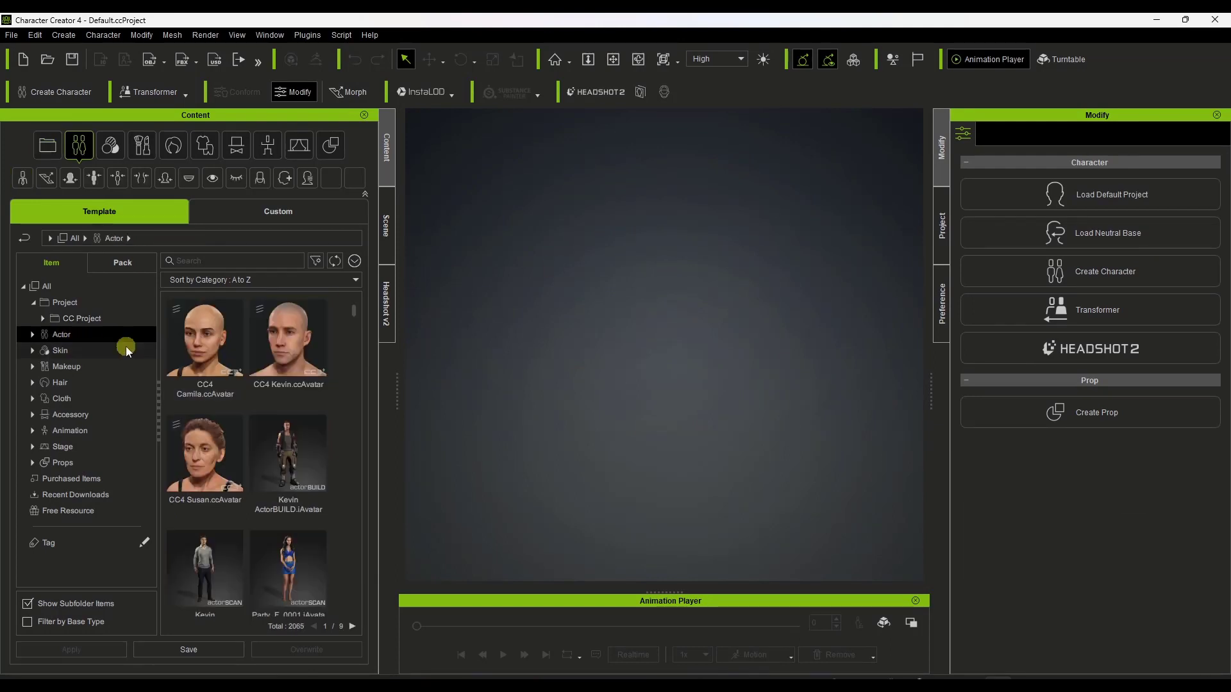
scroll(322, 427, down, 5)
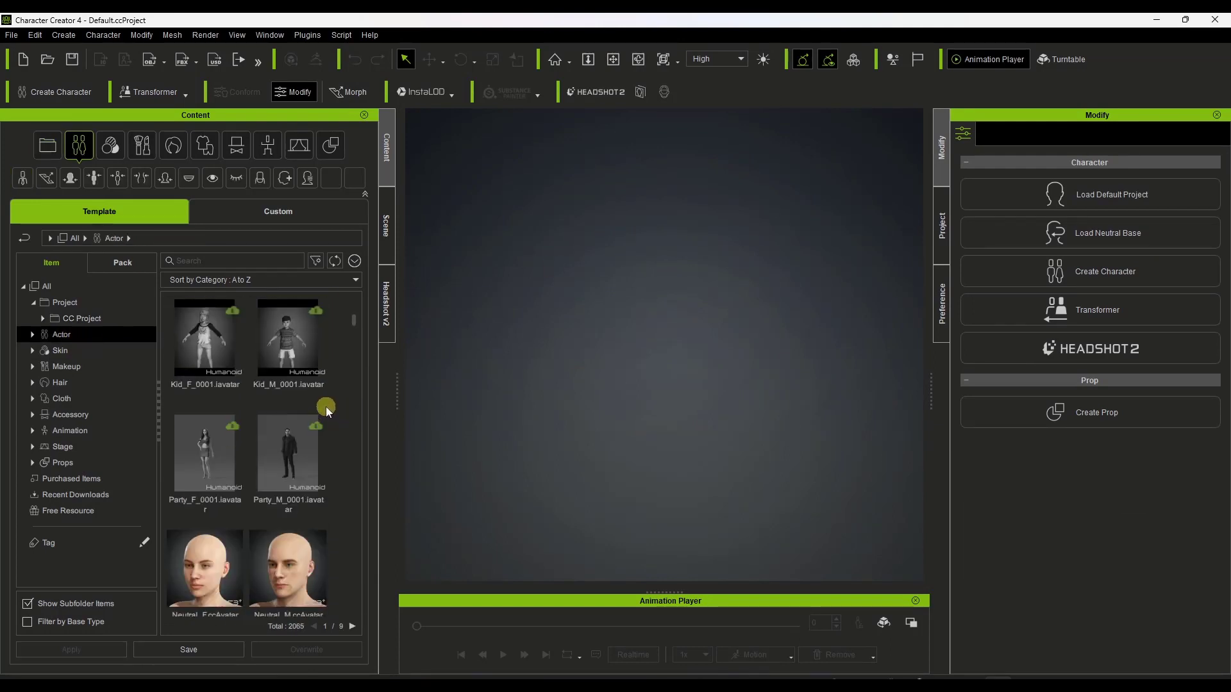
scroll(267, 426, down, 2)
scroll(248, 427, down, 2)
scroll(251, 425, down, 3)
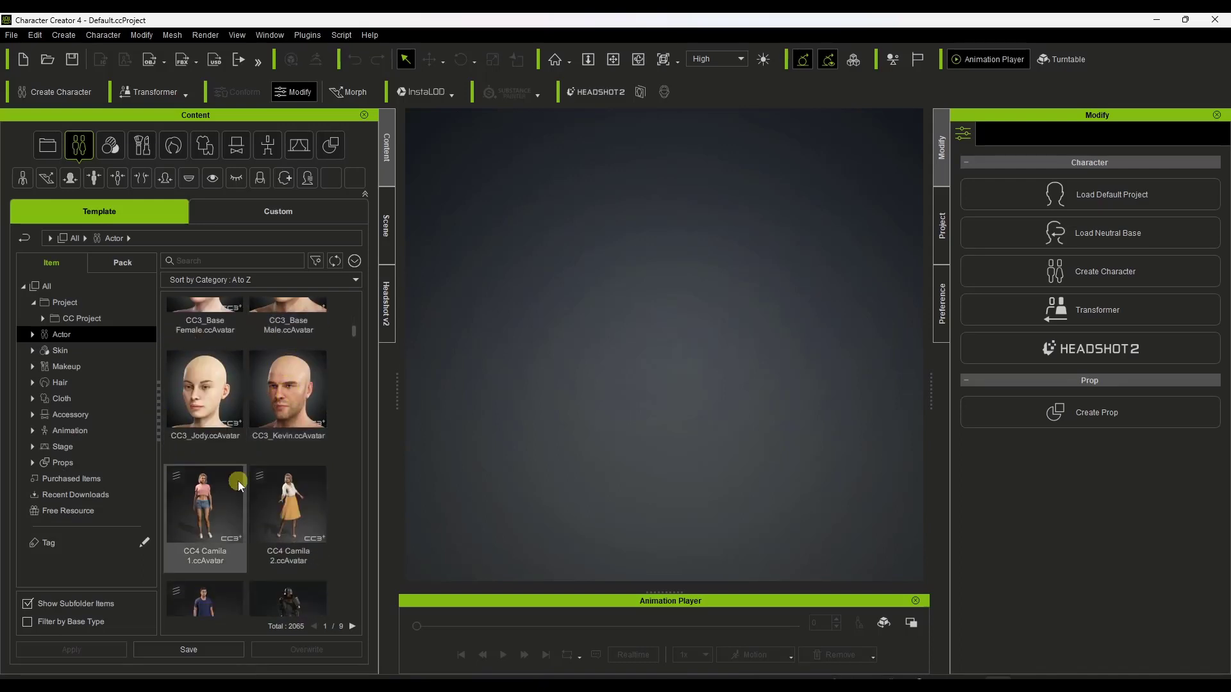
scroll(274, 429, down, 1)
scroll(292, 414, down, 2)
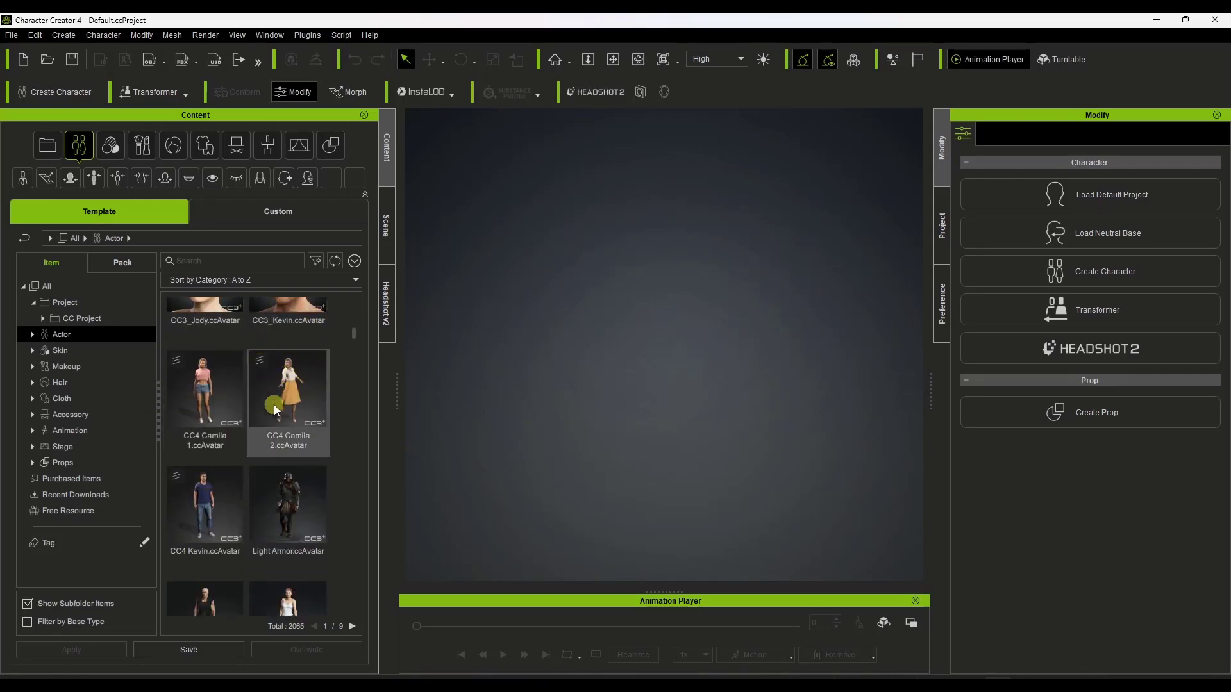
scroll(299, 407, down, 1)
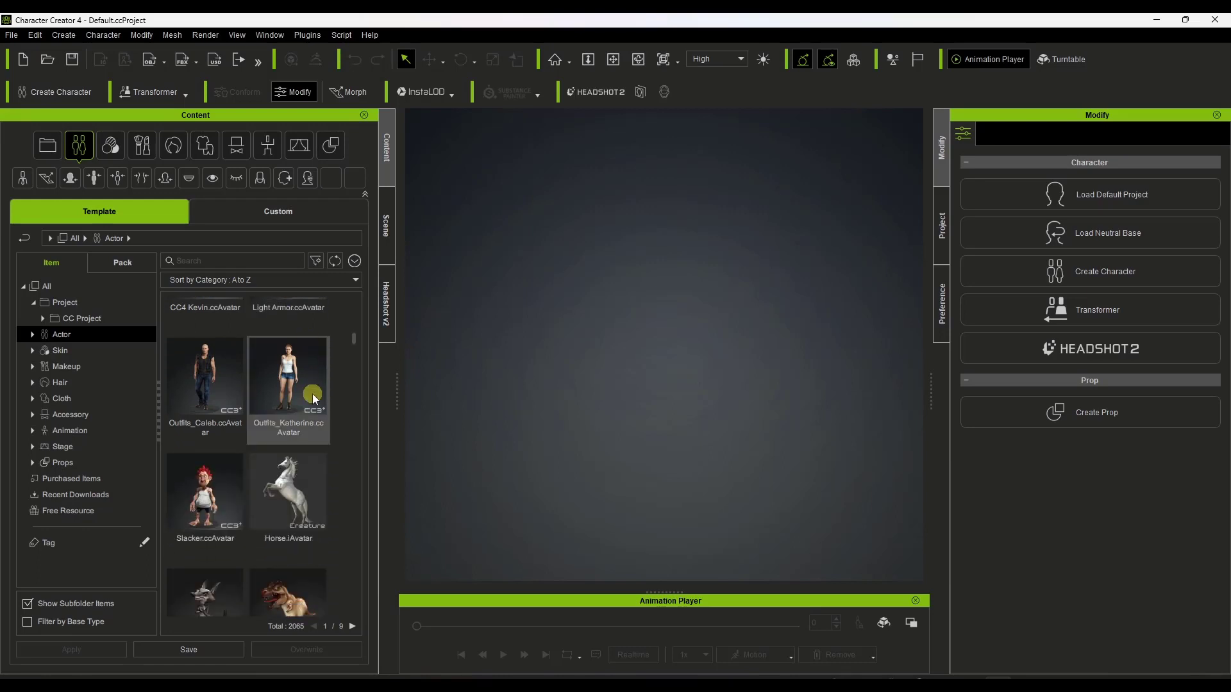
drag(354, 340, 355, 306)
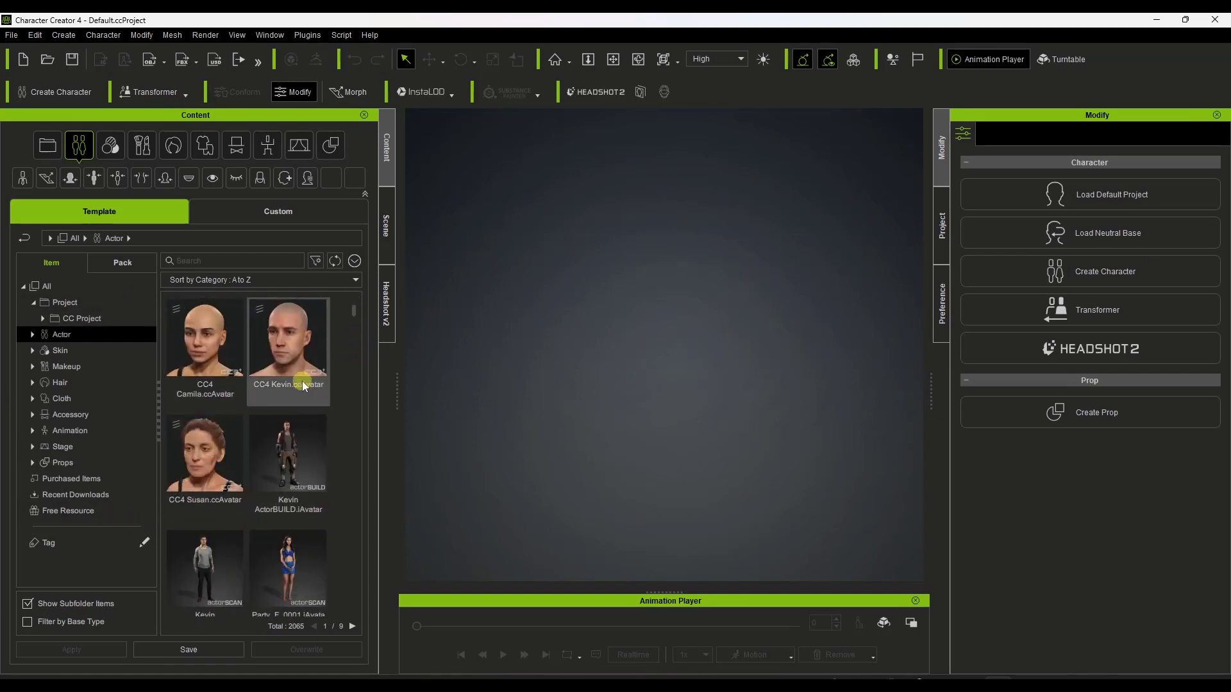
- Load the neutral base character and orbit the camera around it to a three-quarter full-body view
click(1120, 232)
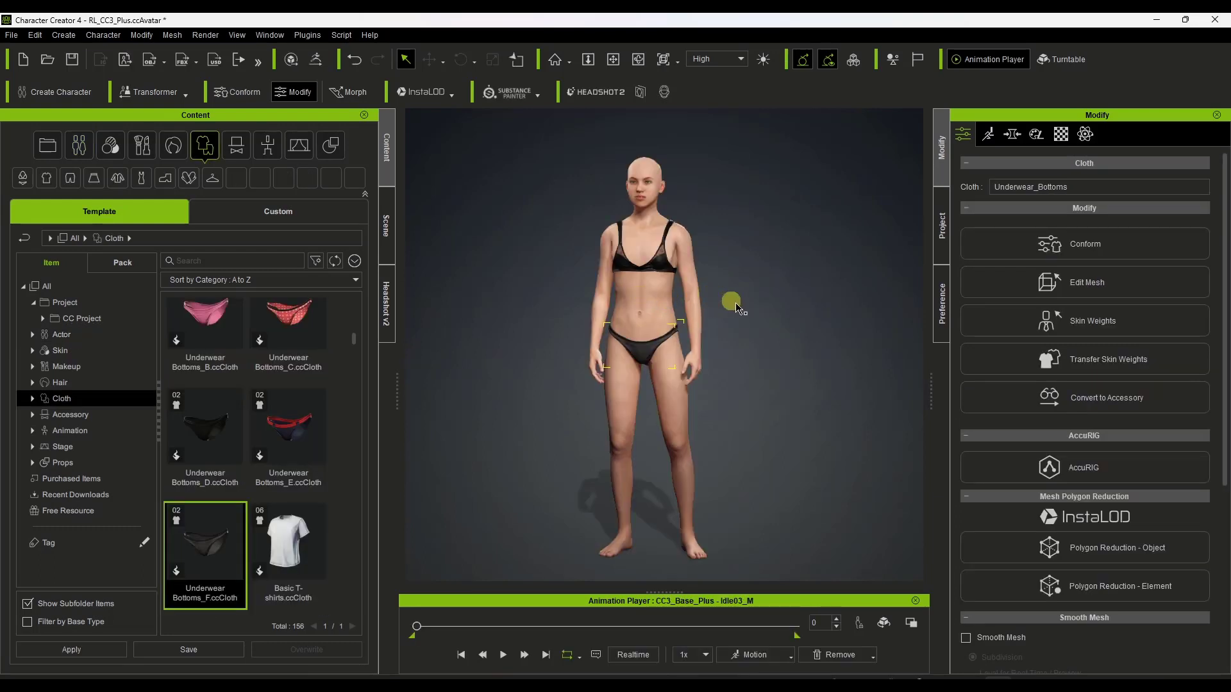
right_drag(729, 322, 673, 175)
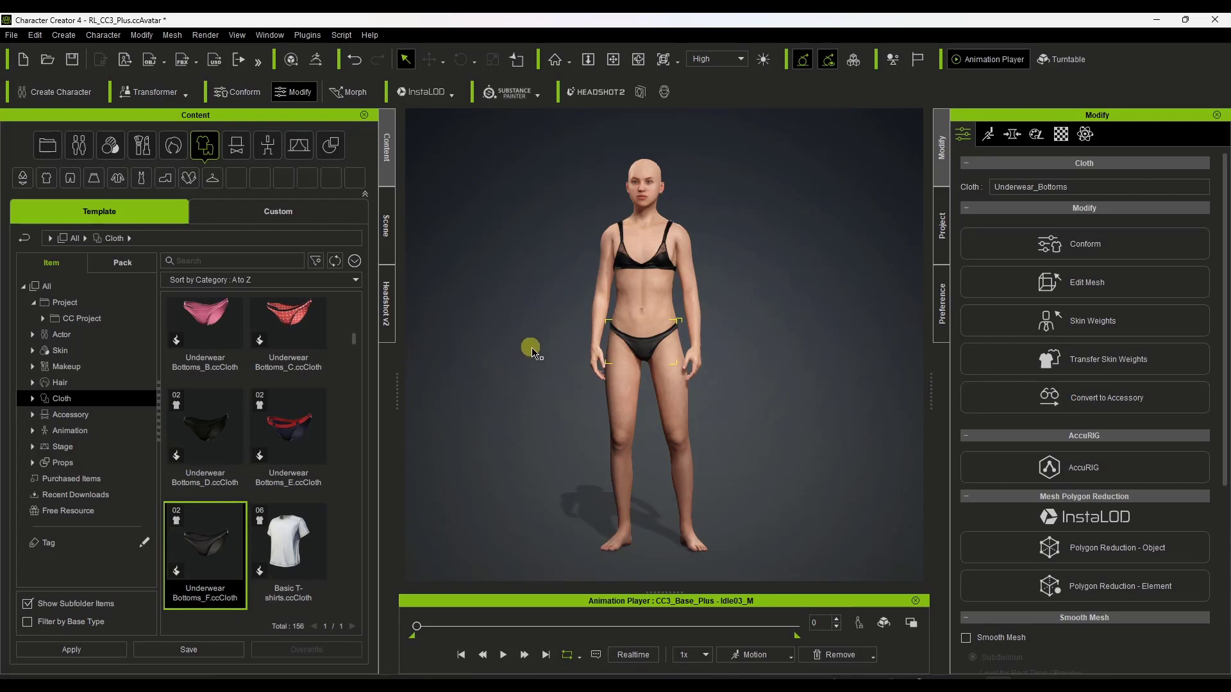
right_drag(704, 277, 714, 313)
right_drag(804, 305, 775, 276)
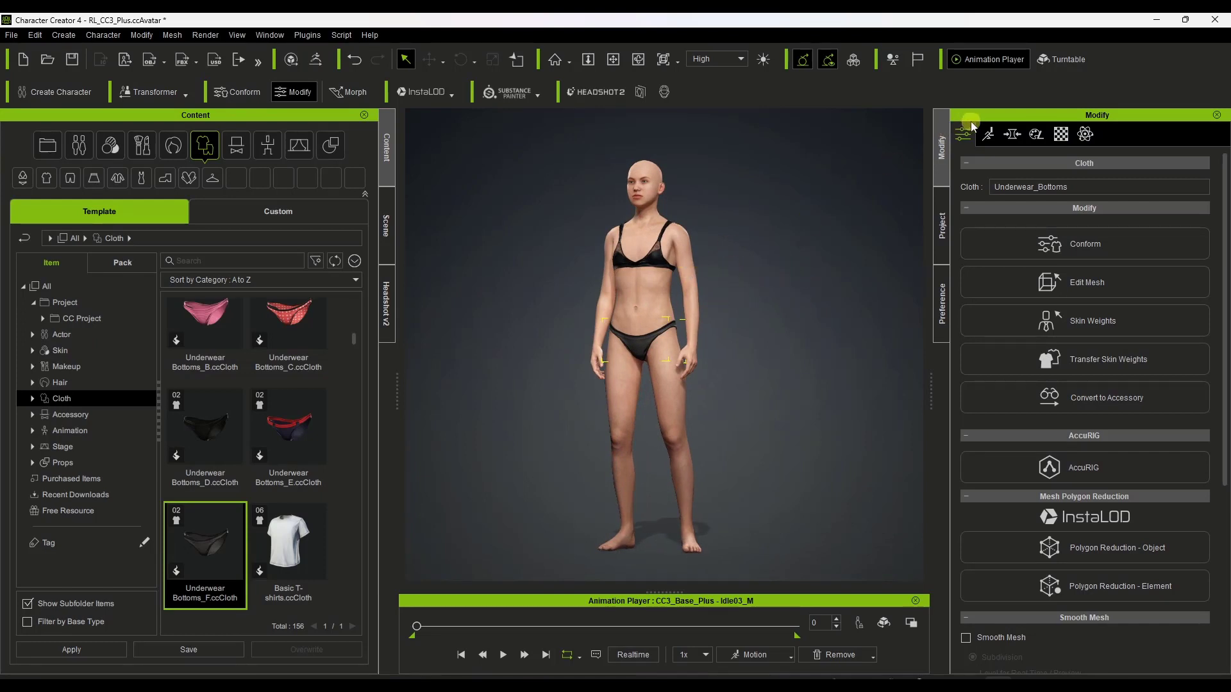
- Select the whole character to show its morph sliders, and widen the area that displays them
click(1012, 136)
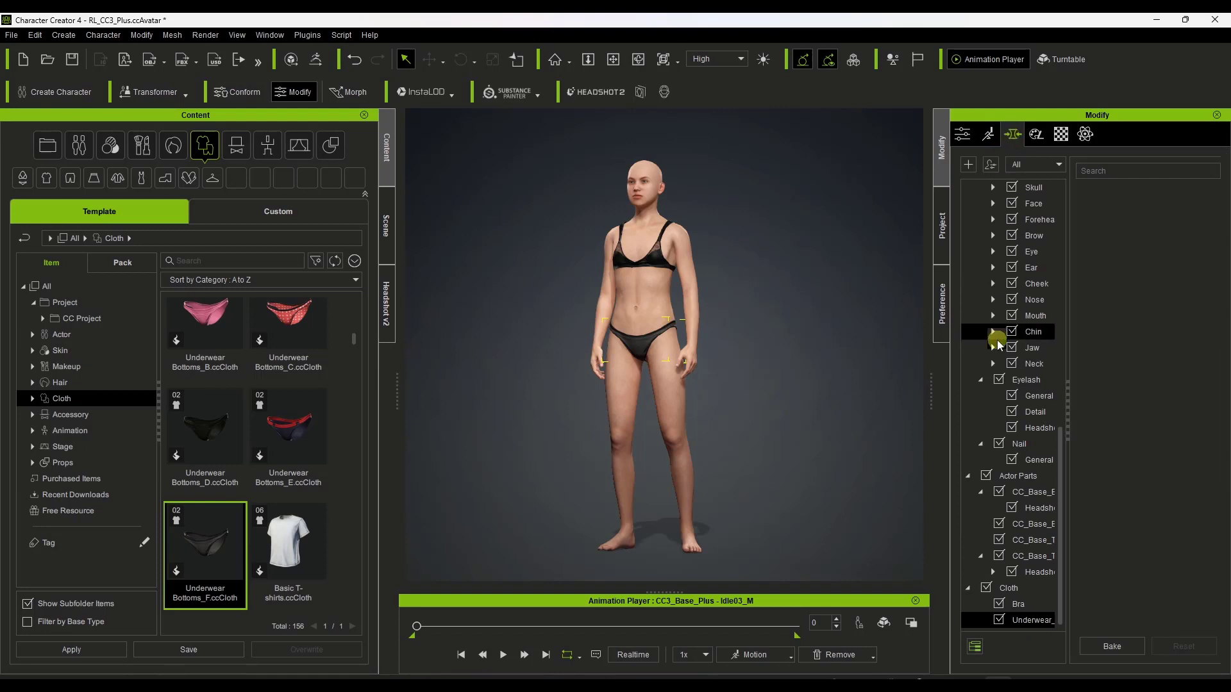
scroll(1020, 346, up, 6)
click(1021, 235)
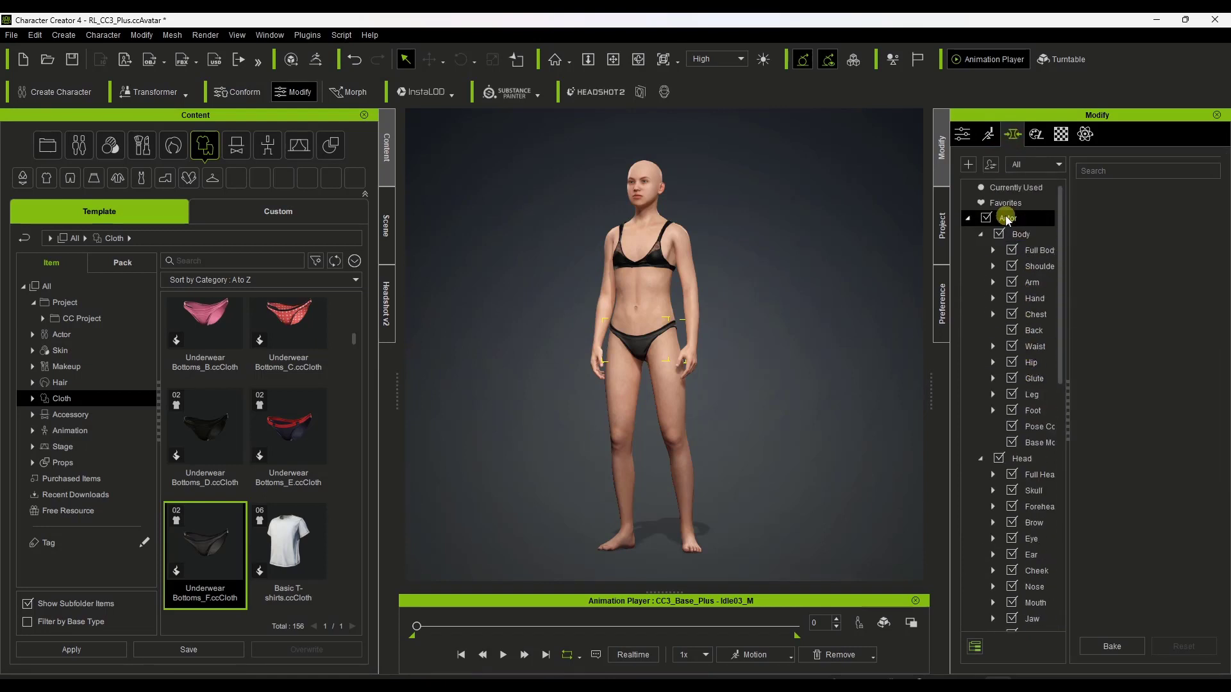
click(681, 237)
click(637, 193)
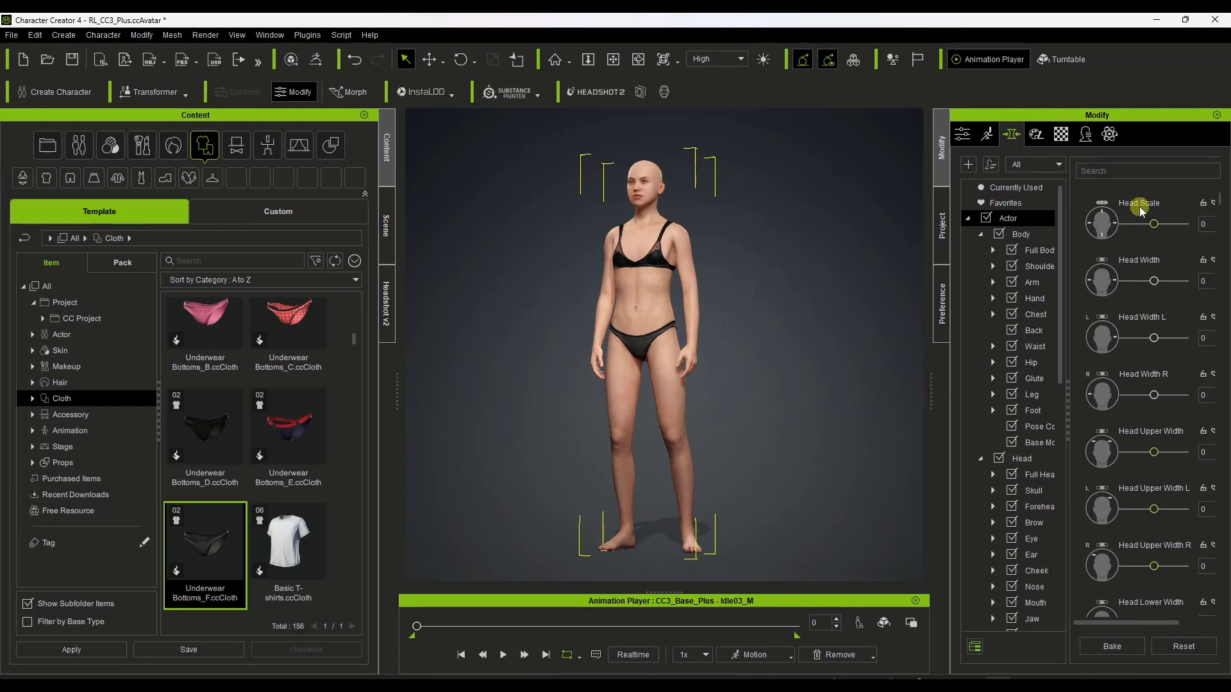
scroll(1150, 401, down, 3)
scroll(1143, 411, up, 2)
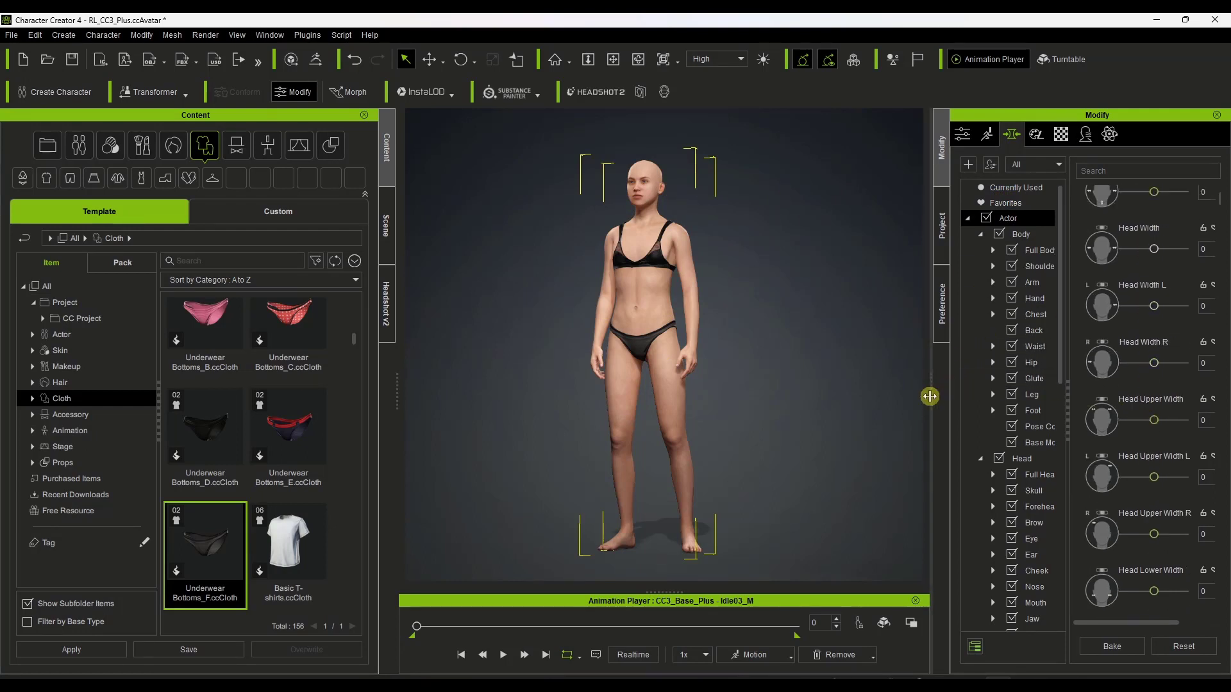
drag(932, 396, 780, 401)
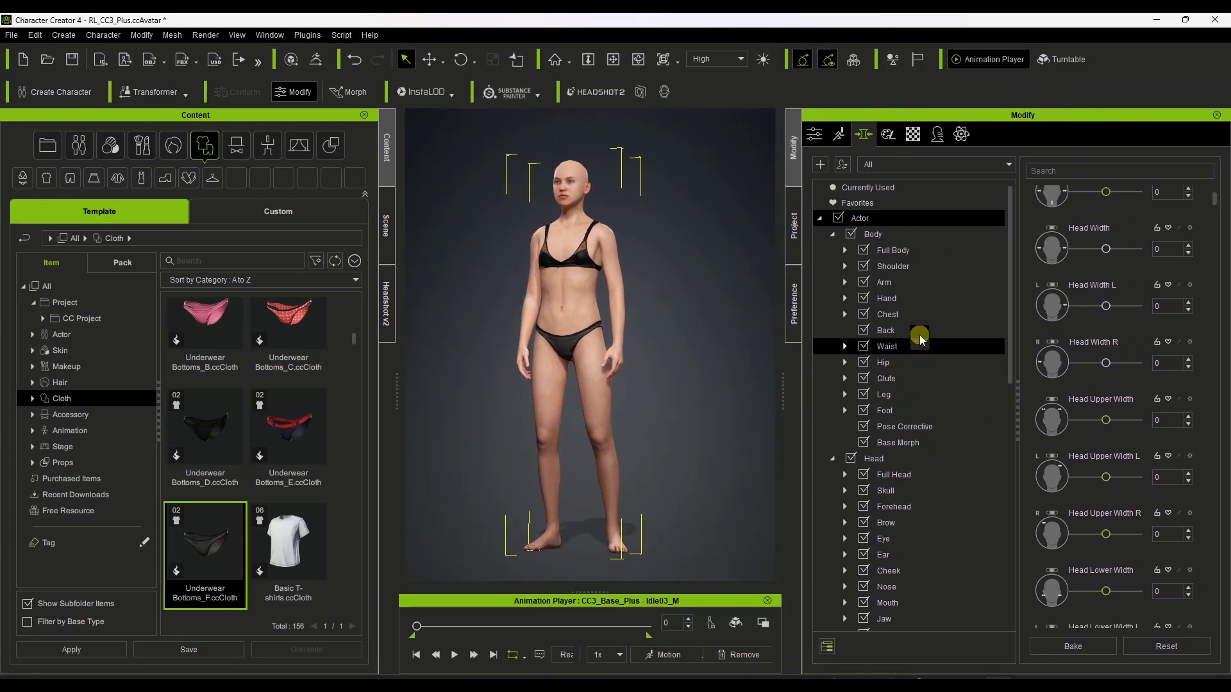
- Look through the Body morph categories, including Full Body, Shoulder and Arm
click(880, 235)
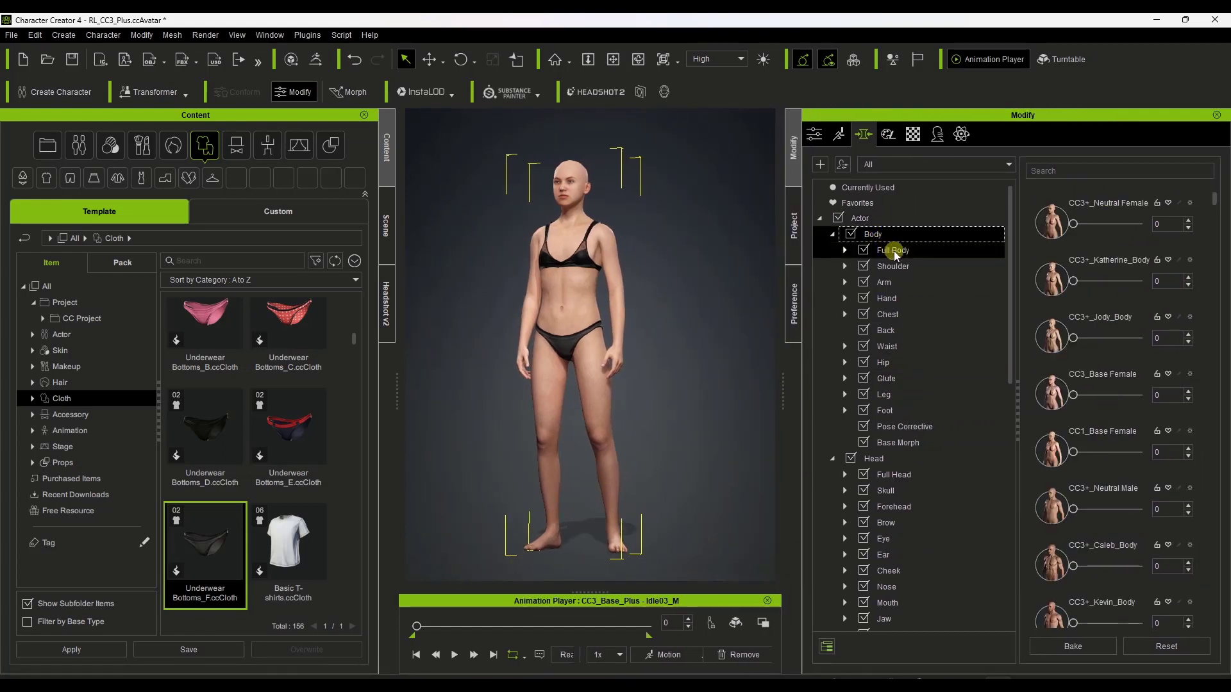
click(896, 251)
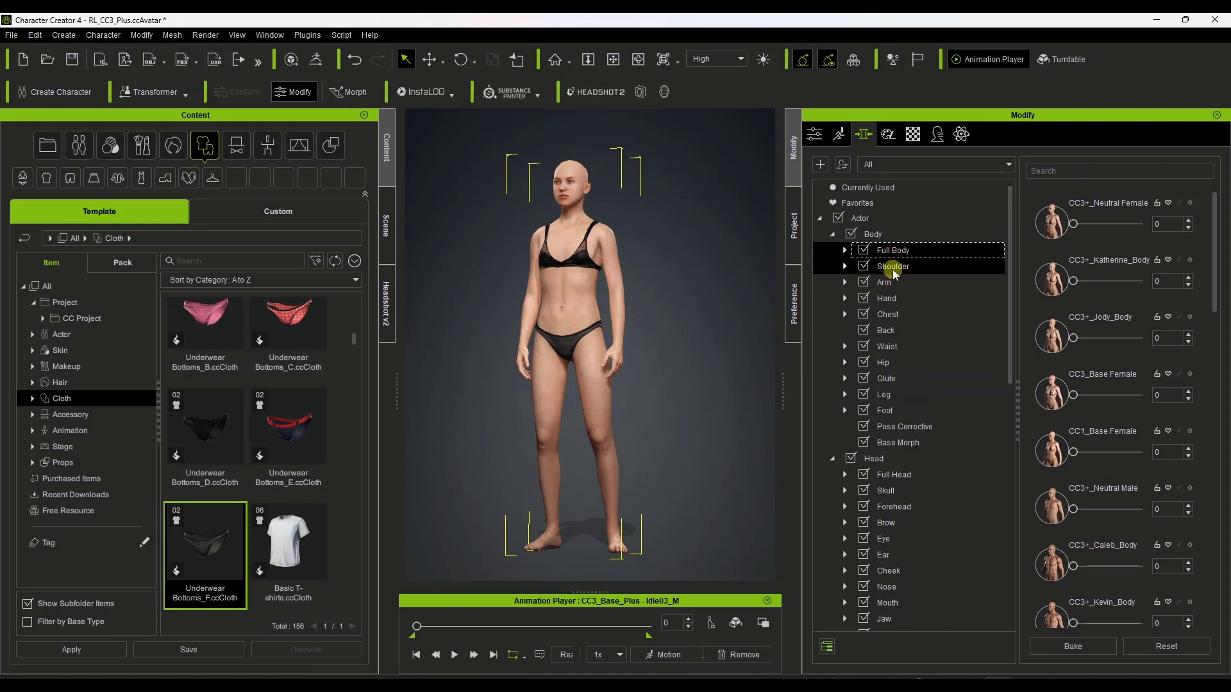
click(894, 266)
click(888, 284)
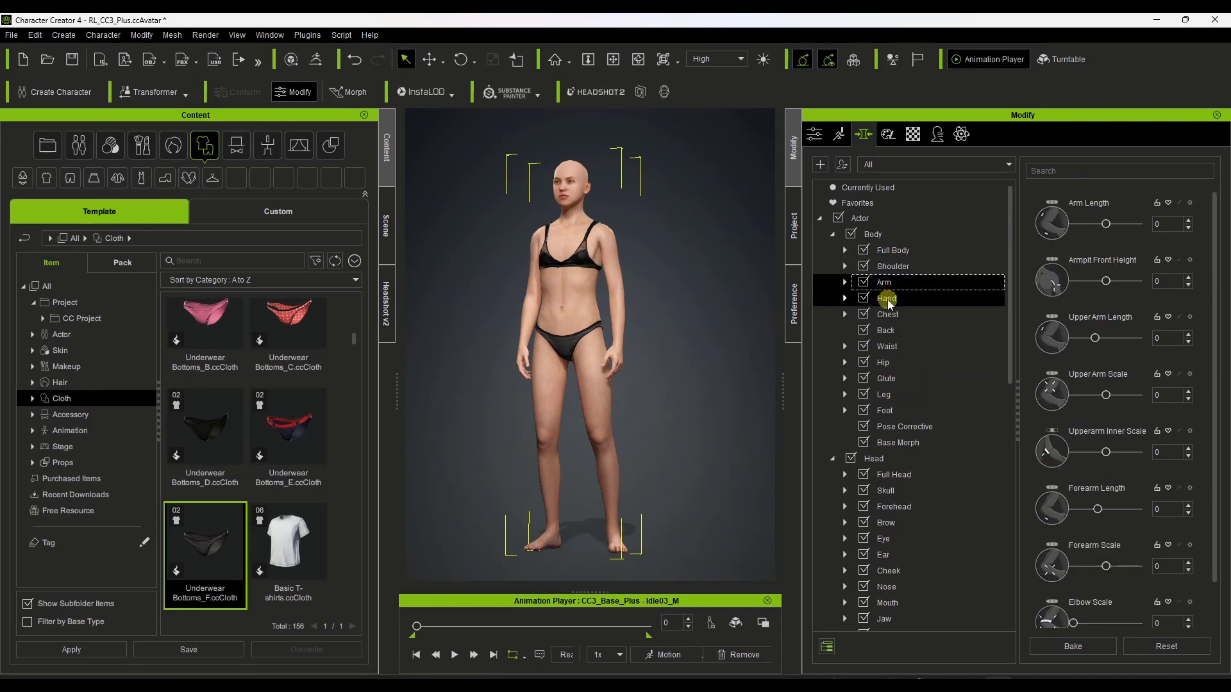
- Set the CC3+_Neutral Female full-body morph to 100
click(889, 251)
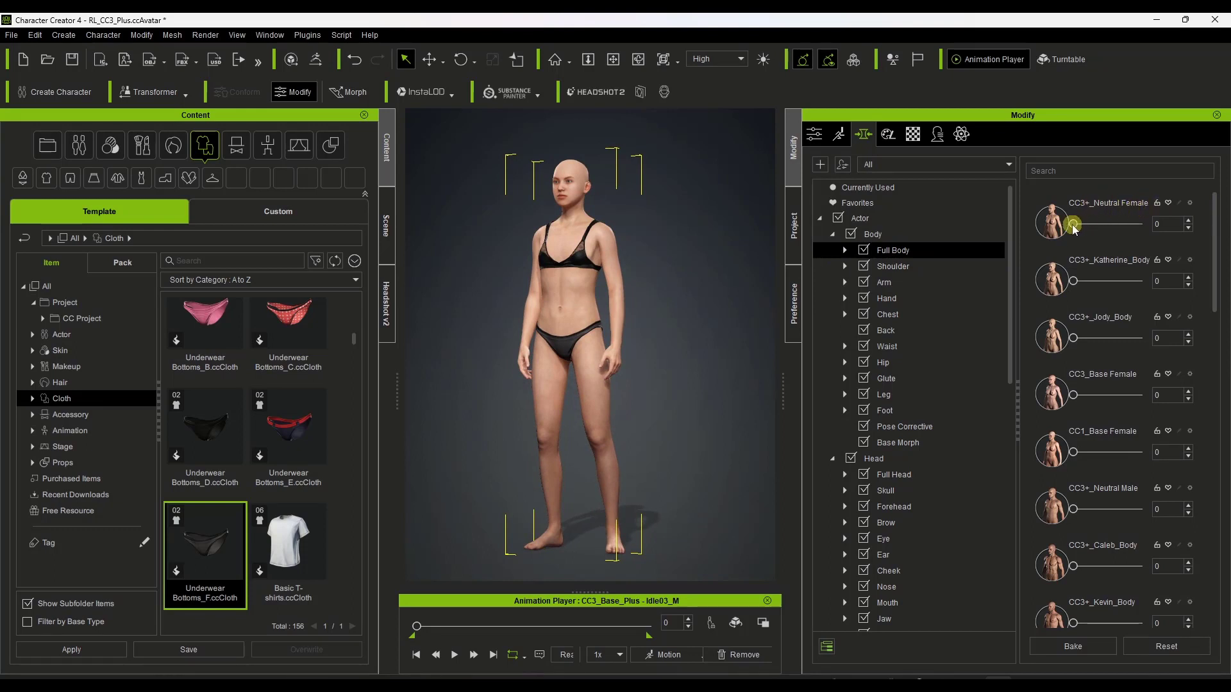
drag(1073, 226, 1152, 234)
key(ctrl+z)
drag(1074, 235, 1149, 253)
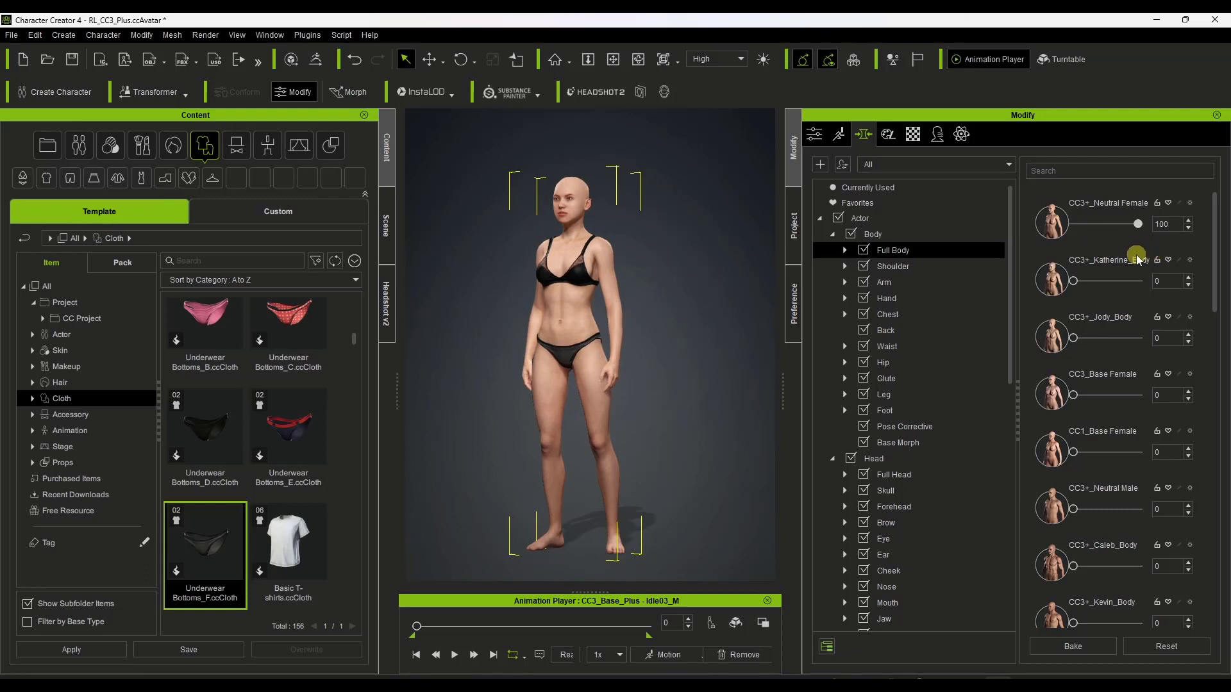
- Lower the CC3+_Neutral Female full-body morph to 0 to compare body shapes, and return it to 100
click(1183, 256)
mouse_move(588, 255)
right_down()
mouse_move(372, 250)
mouse_move(581, 265)
right_up()
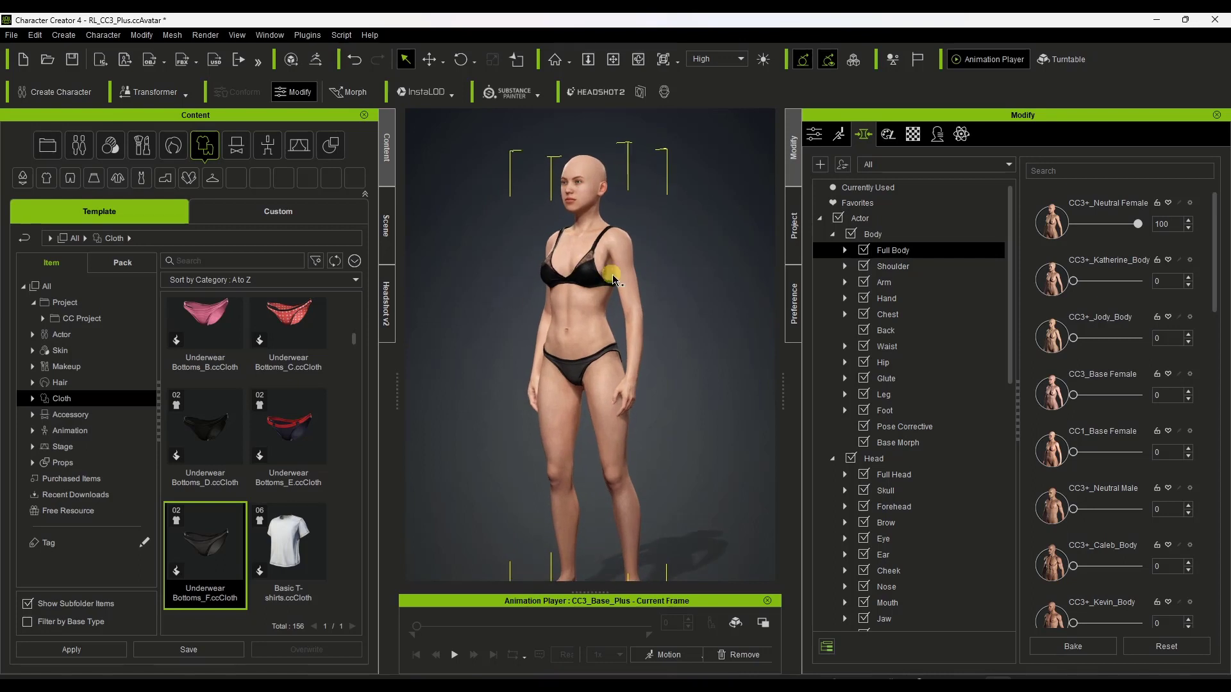
drag(1137, 225, 1068, 230)
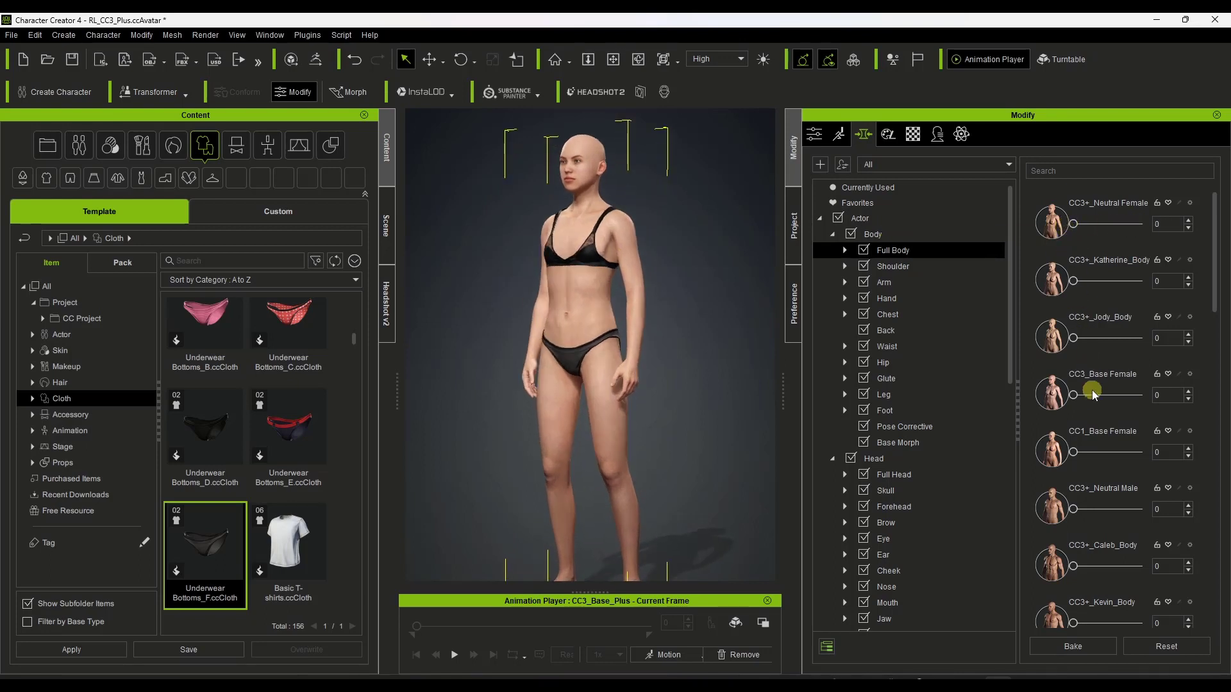
scroll(1122, 404, down, 5)
mouse_move(1075, 312)
mouse_down()
mouse_move(1196, 314)
mouse_move(1055, 314)
mouse_up()
drag(1074, 253, 1019, 276)
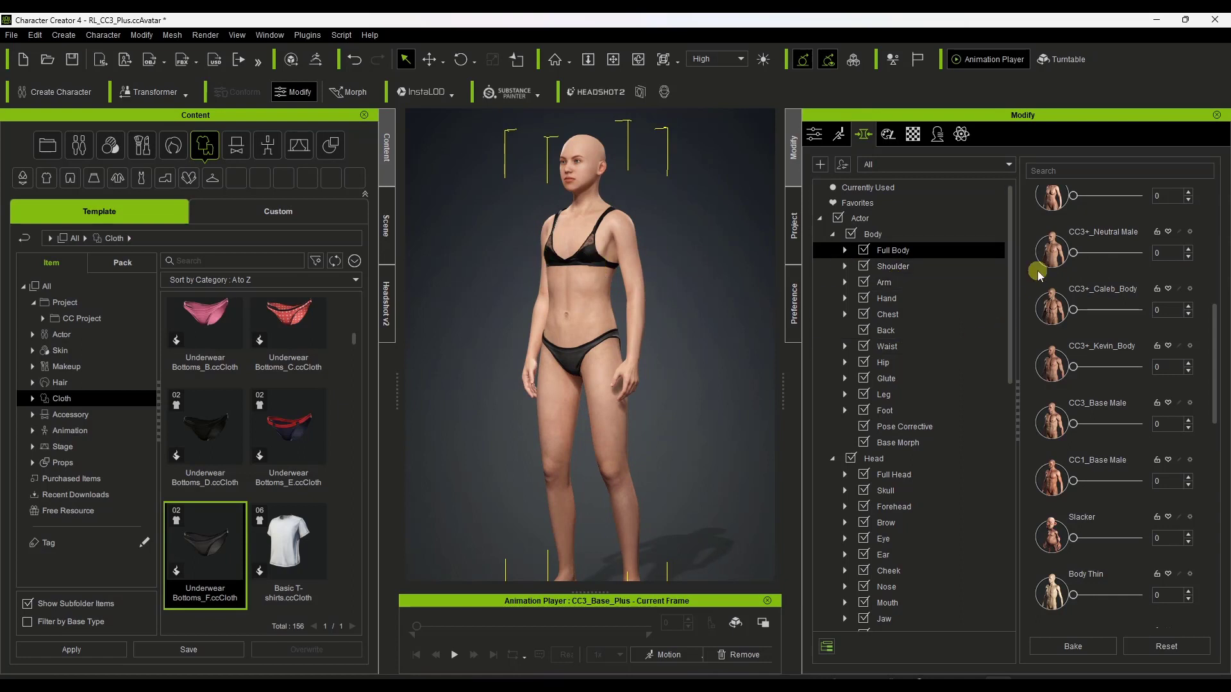
scroll(1064, 256, up, 4)
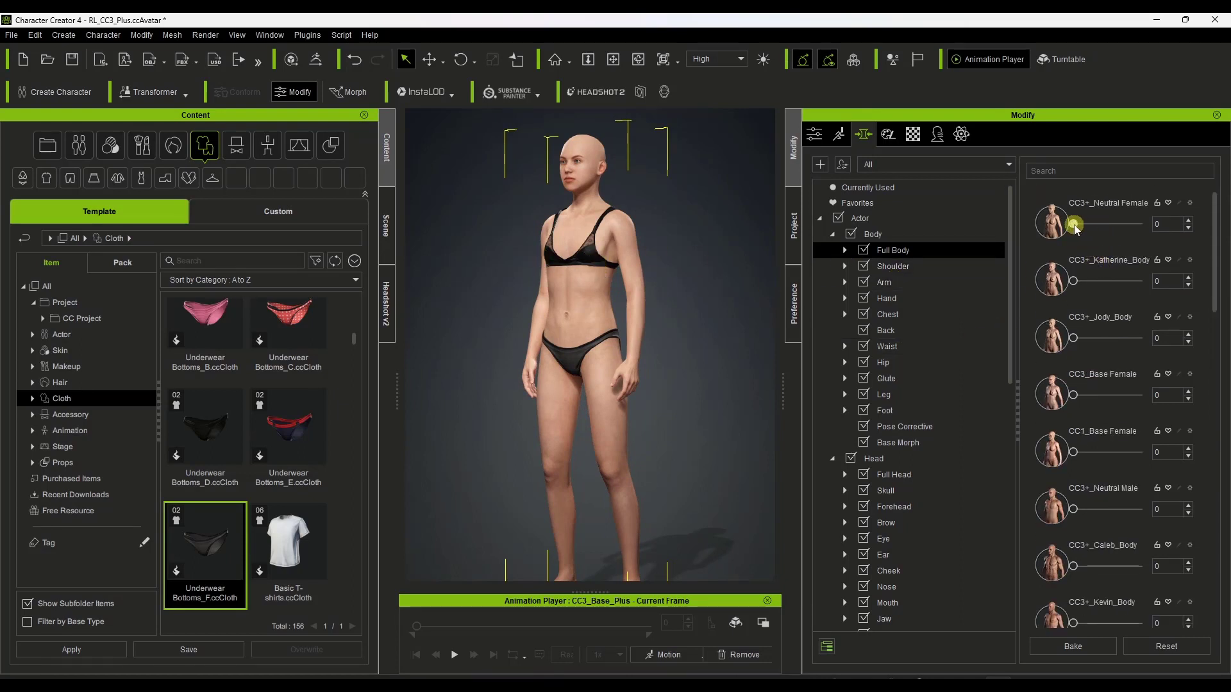
drag(1074, 226, 1154, 224)
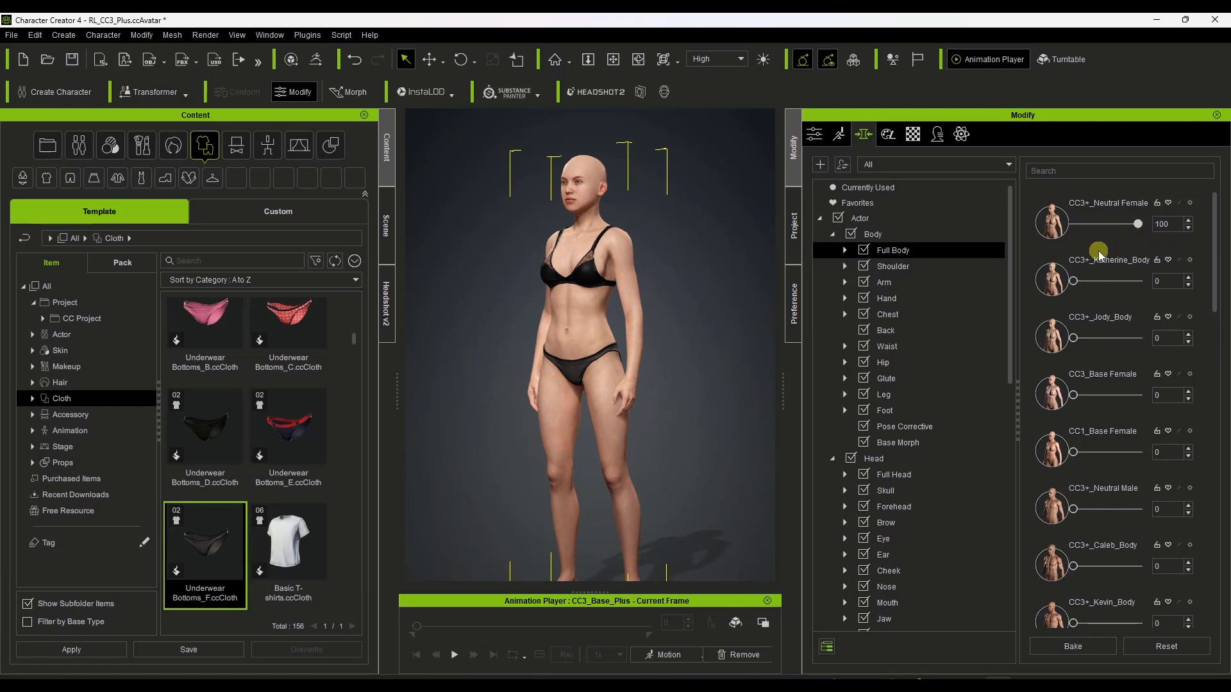
mouse_move(680, 275)
right_down()
mouse_move(650, 276)
mouse_move(731, 269)
mouse_move(663, 271)
right_up()
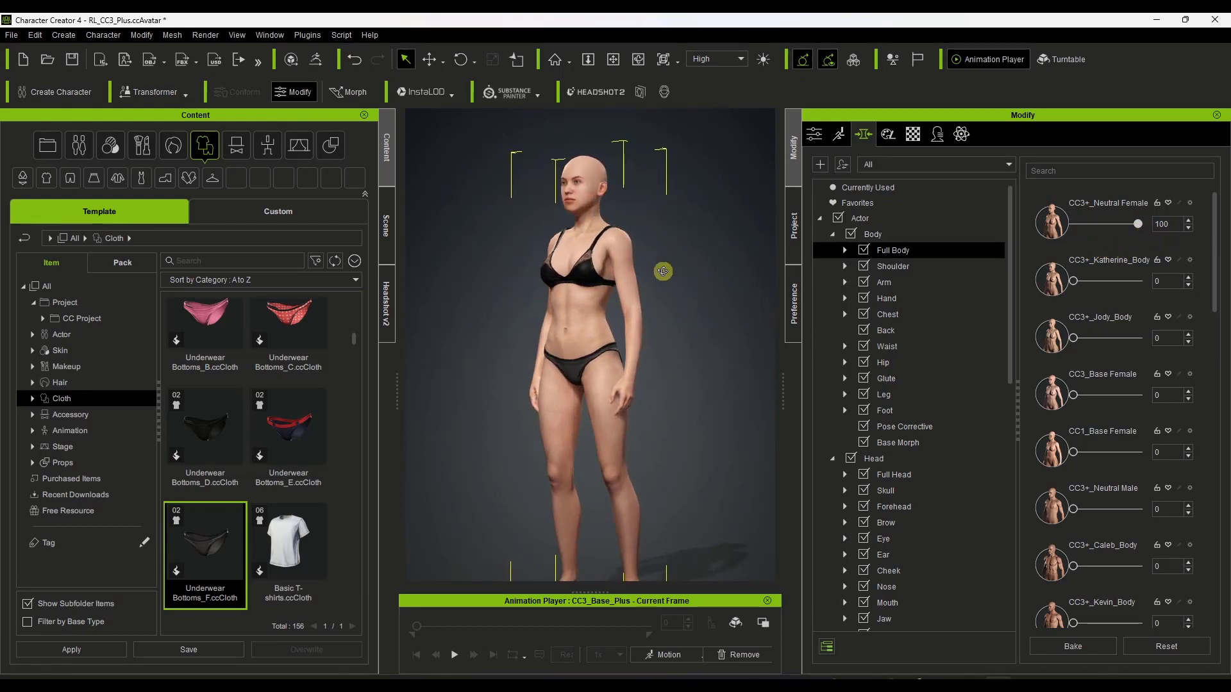
- Adjust the shoulders by setting Shoulder Scale to 26 and Shoulder Width A to 37
click(896, 267)
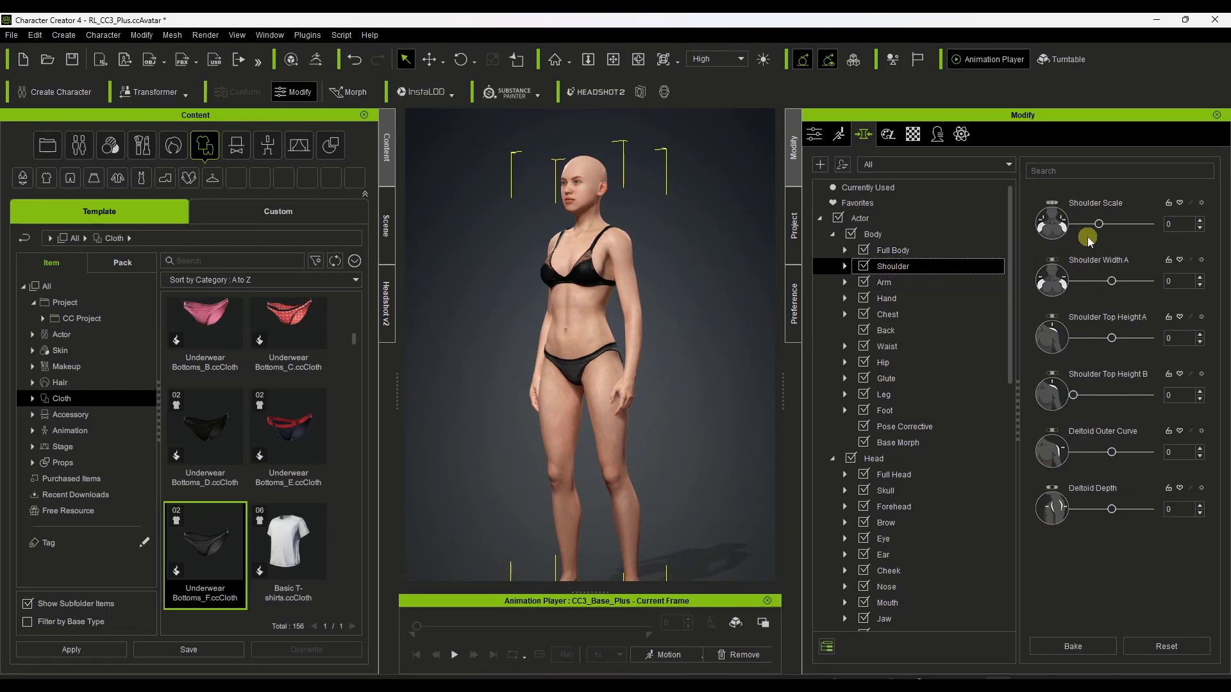
drag(1102, 229, 1117, 230)
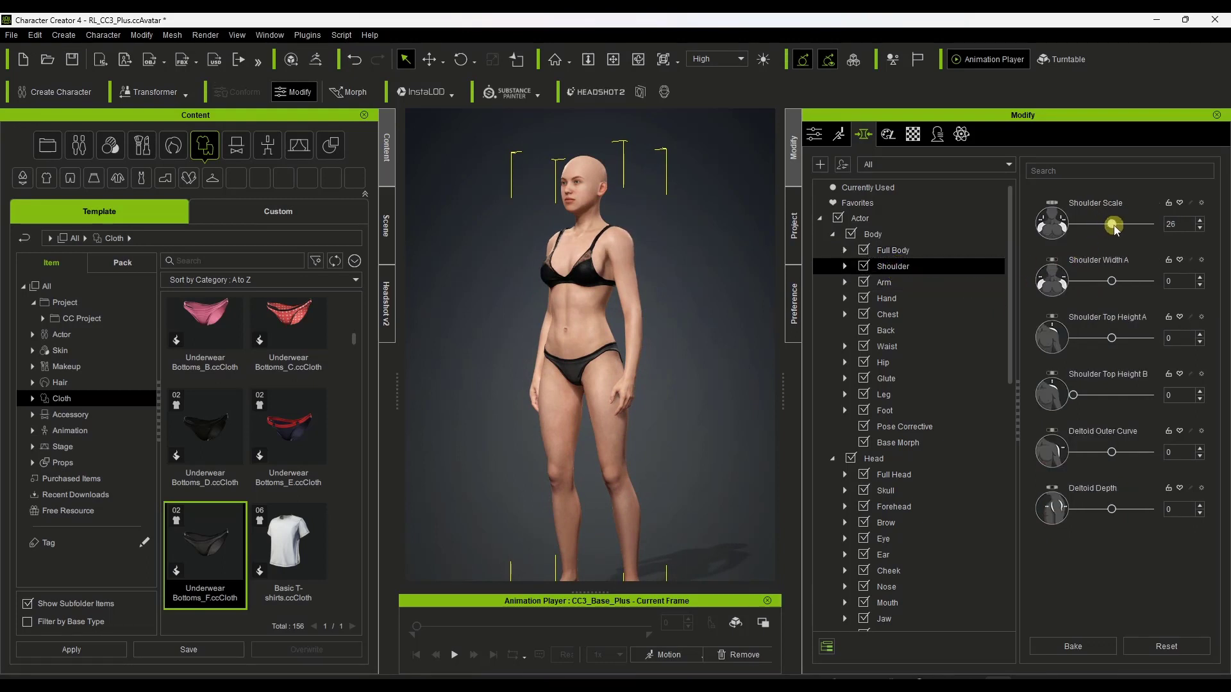
drag(1115, 283, 1139, 283)
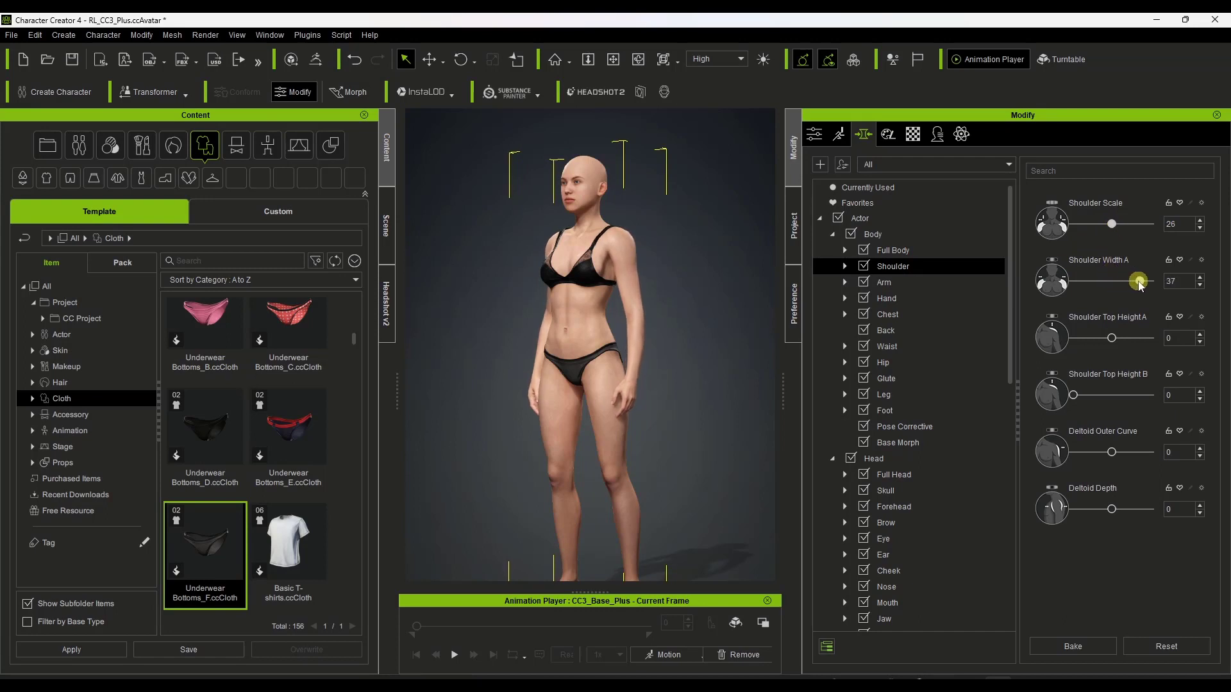
- Look through the sliders of the whole Body category, from the base bodies to Character Scale A and Arm Length
click(869, 235)
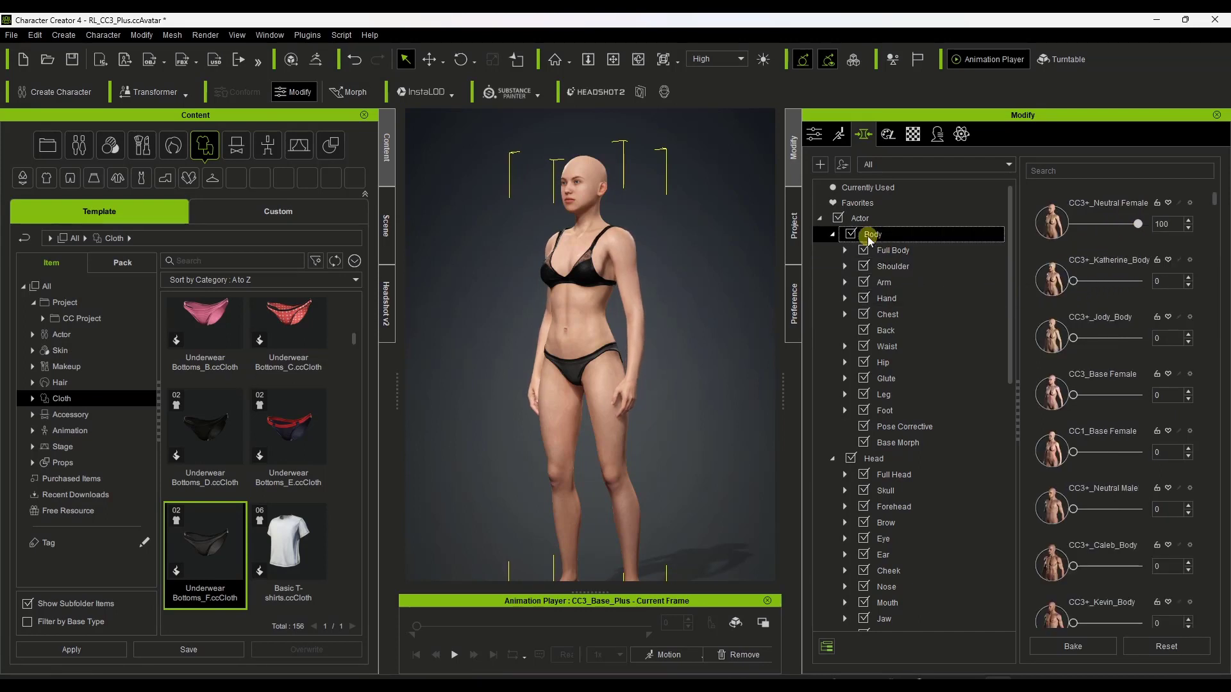
scroll(1119, 259, down, 6)
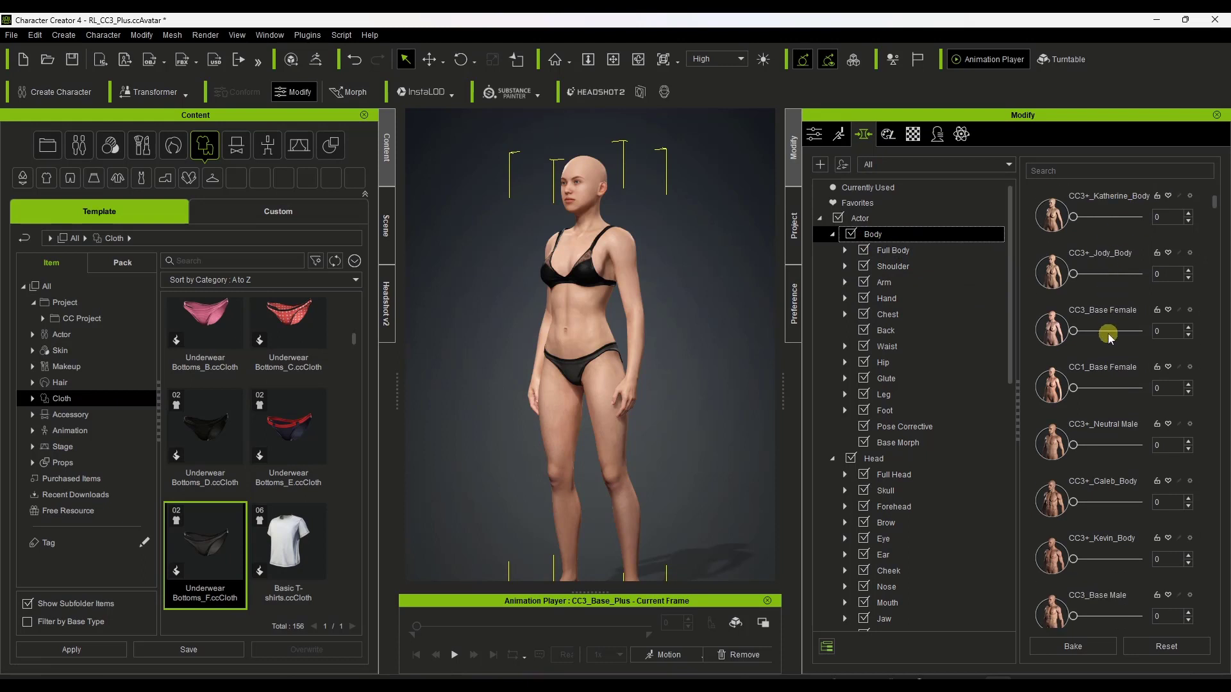
scroll(1119, 364, down, 5)
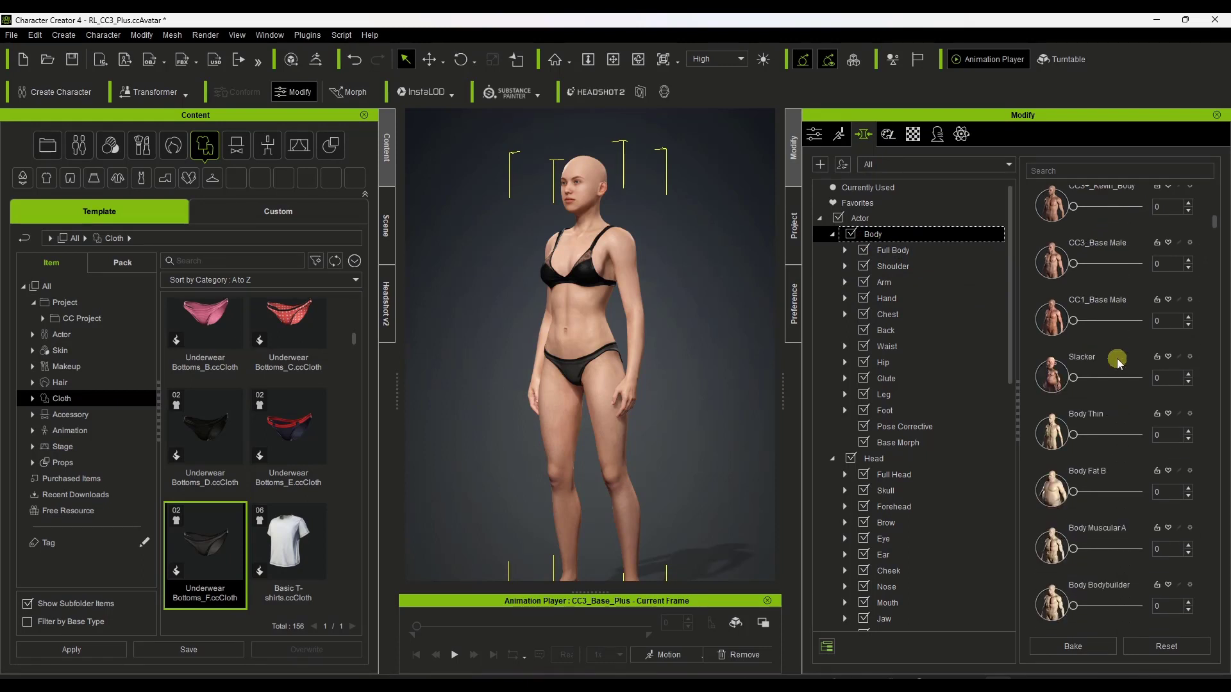
scroll(1122, 349, up, 2)
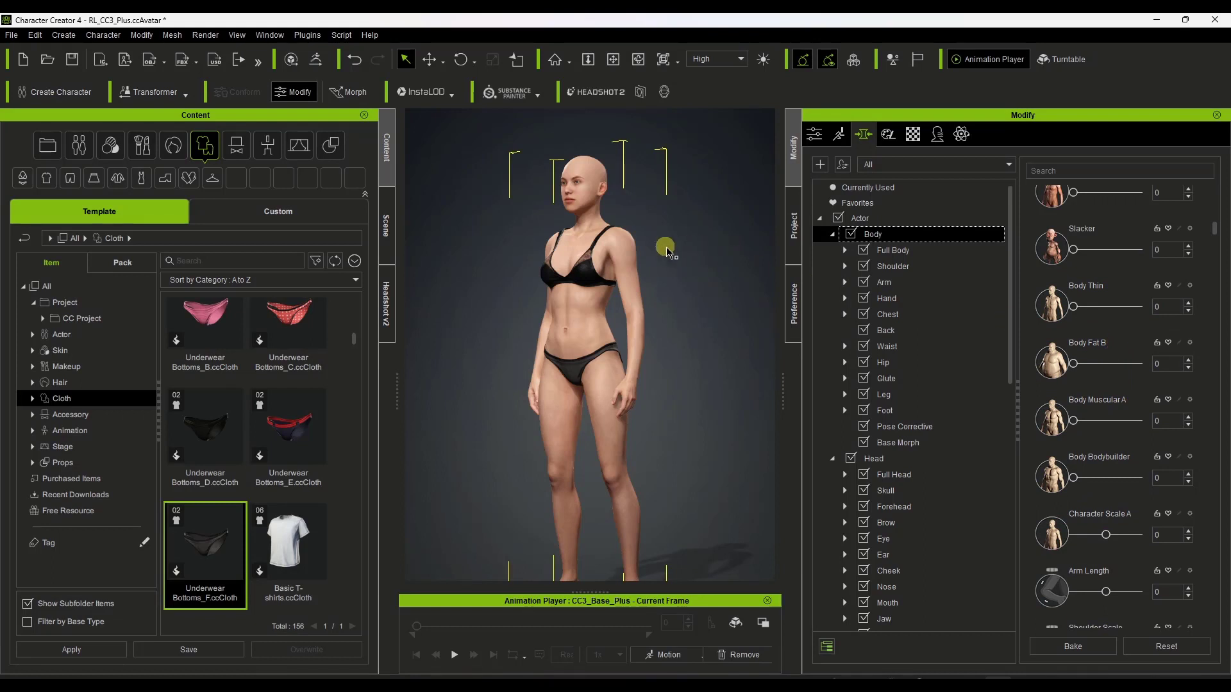
- Replace the character's underwear bottoms with Boxers_A from the cloth library
scroll(308, 373, up, 2)
scroll(348, 343, up, 1)
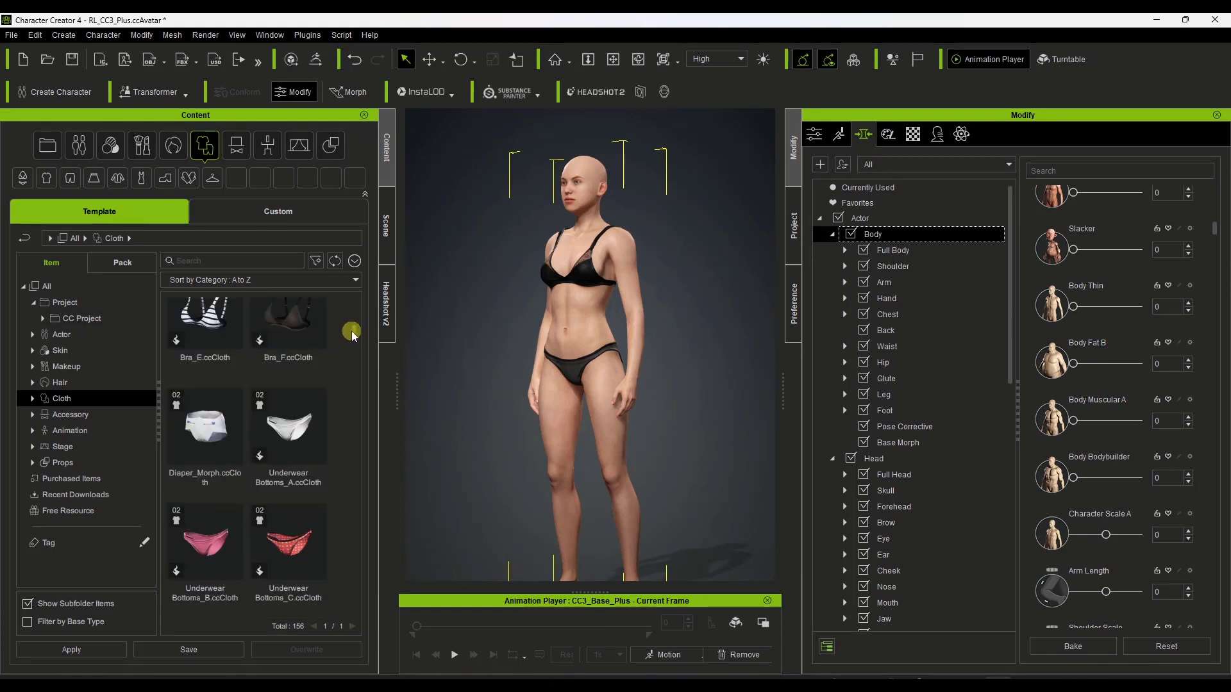
scroll(351, 333, up, 3)
drag(198, 351, 577, 376)
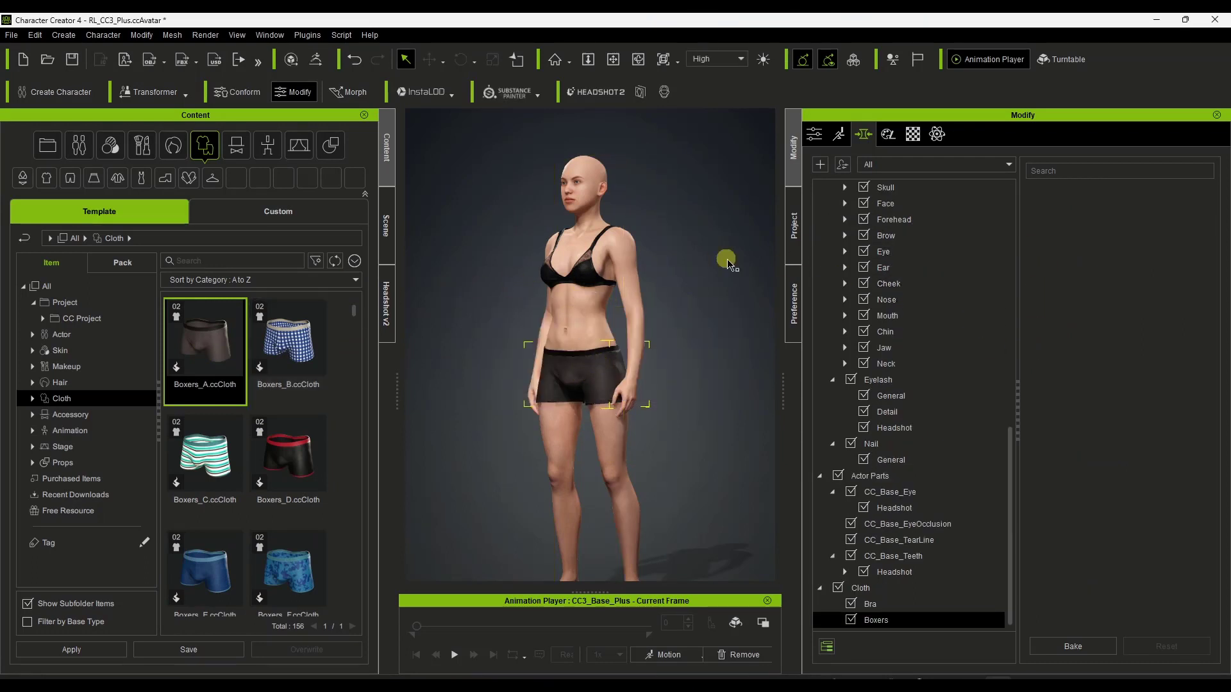
- Set the CC3+_Neutral Female body morph to 0 and the Body Bodybuilder morph to 100
scroll(958, 335, up, 8)
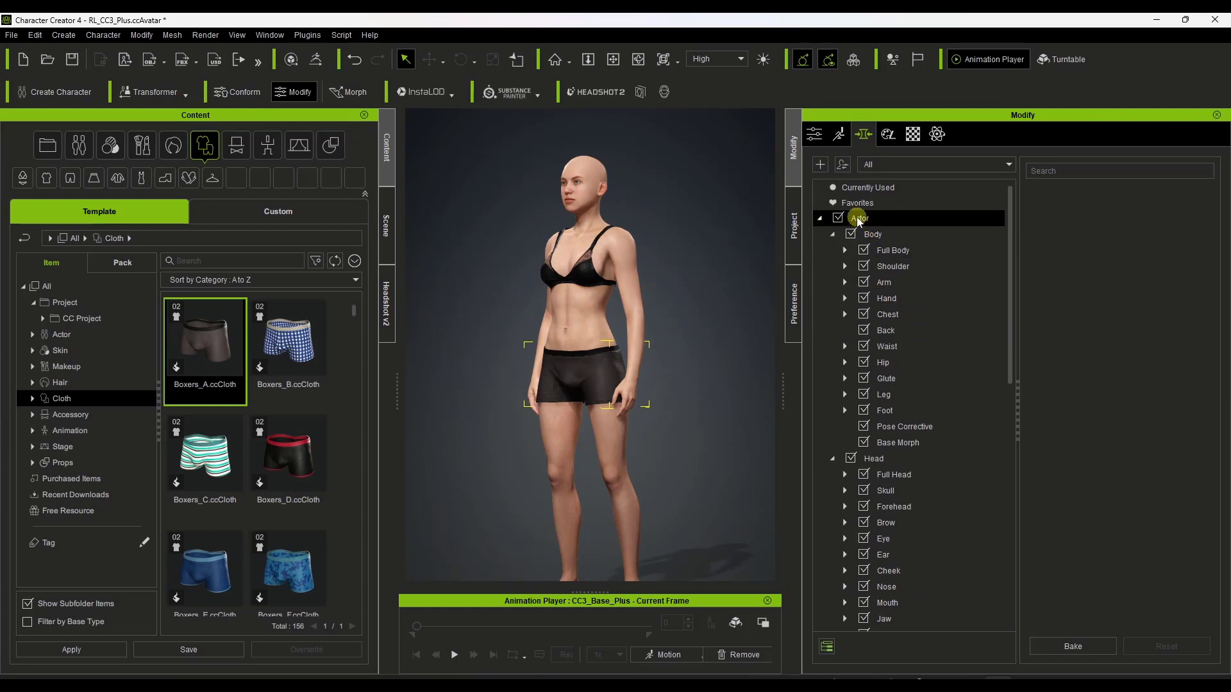
click(867, 233)
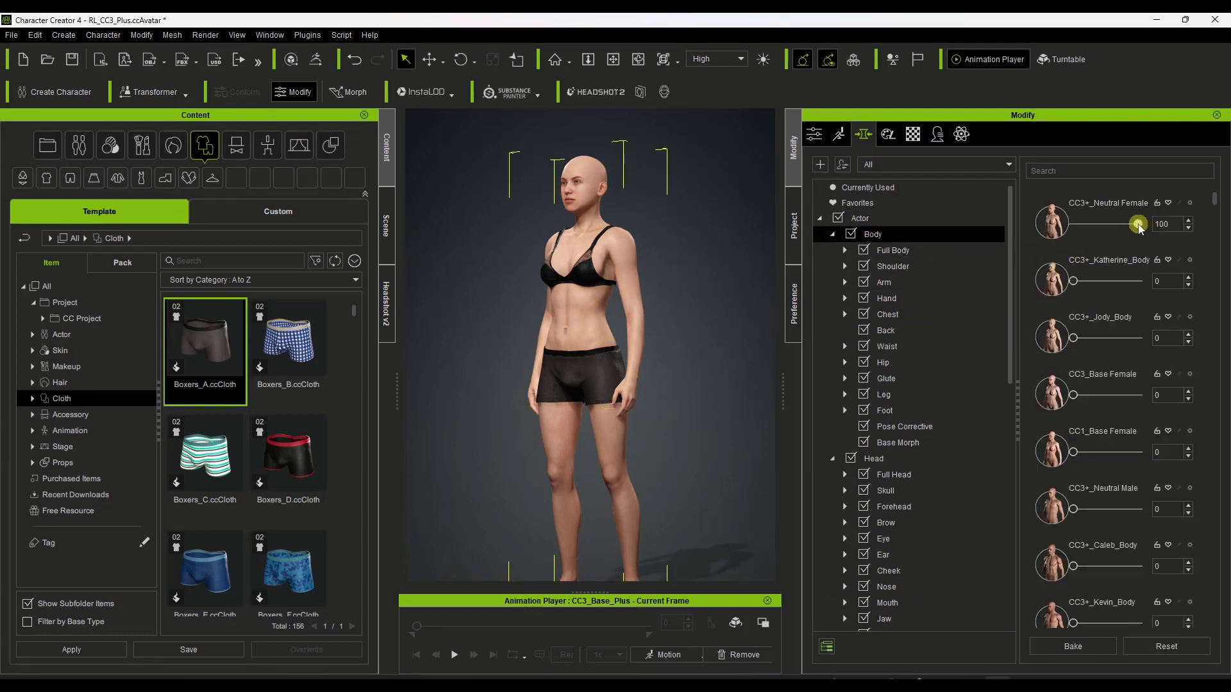
scroll(1084, 486, down, 10)
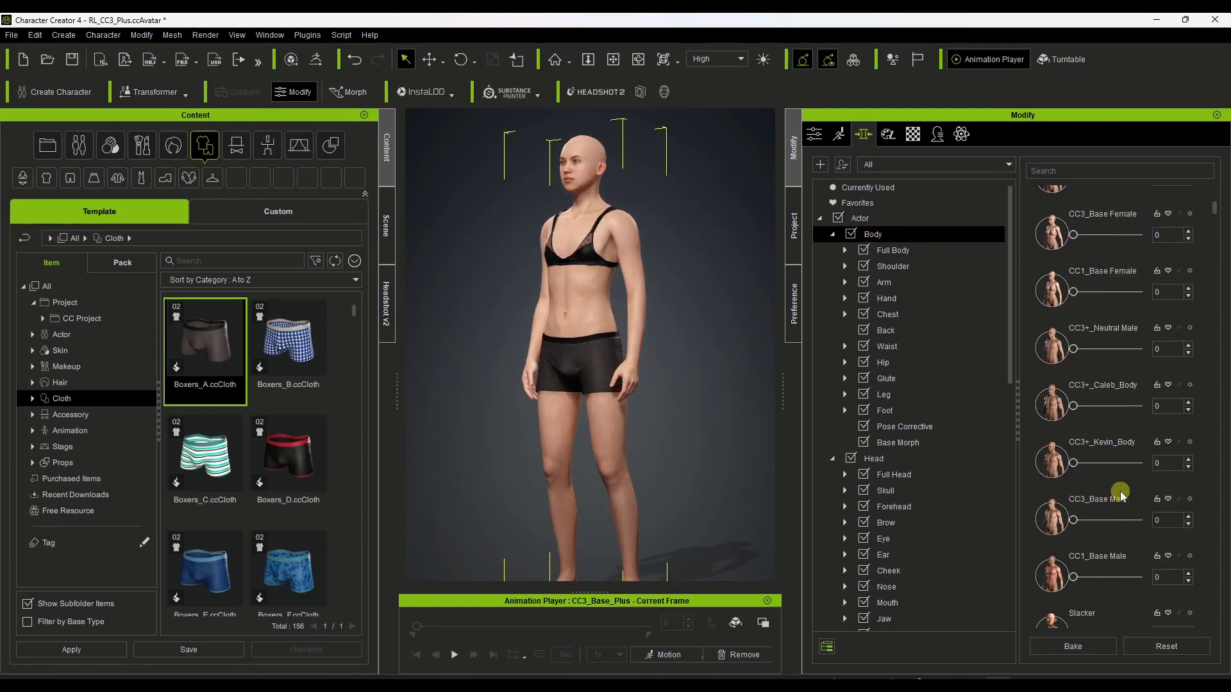
drag(1072, 478, 1175, 484)
- Delete the bra from the character and view the bare torso from a slightly different angle
right_click(583, 255)
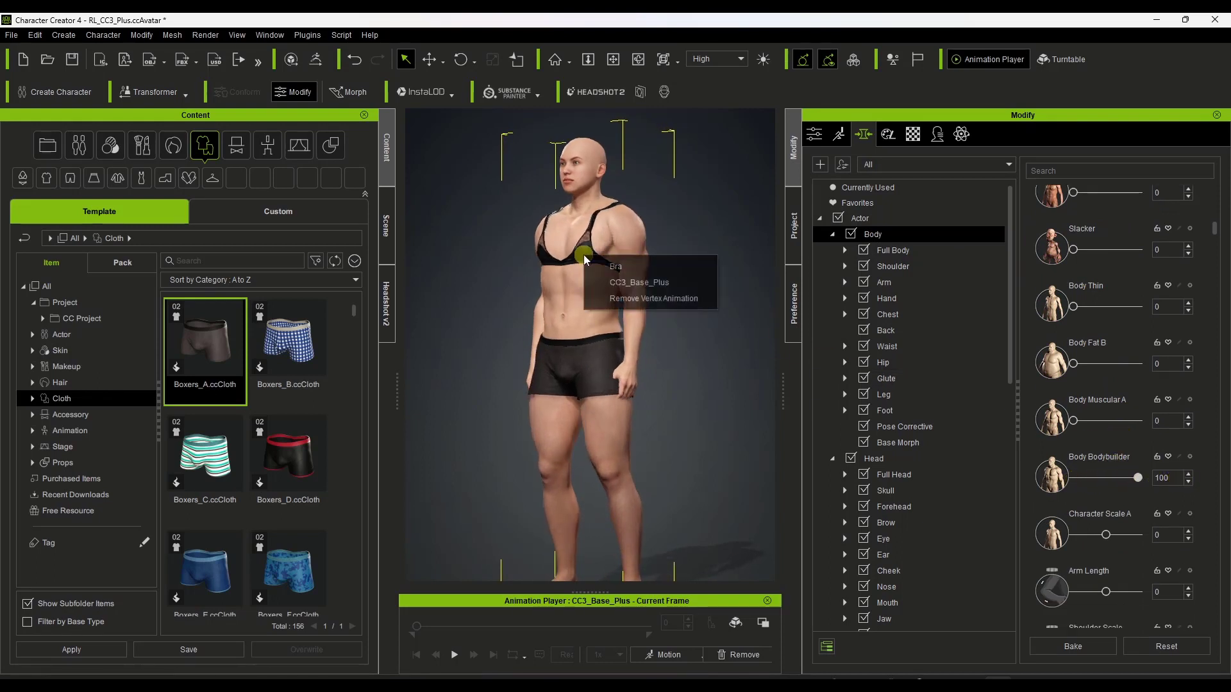
click(615, 267)
key(Delete)
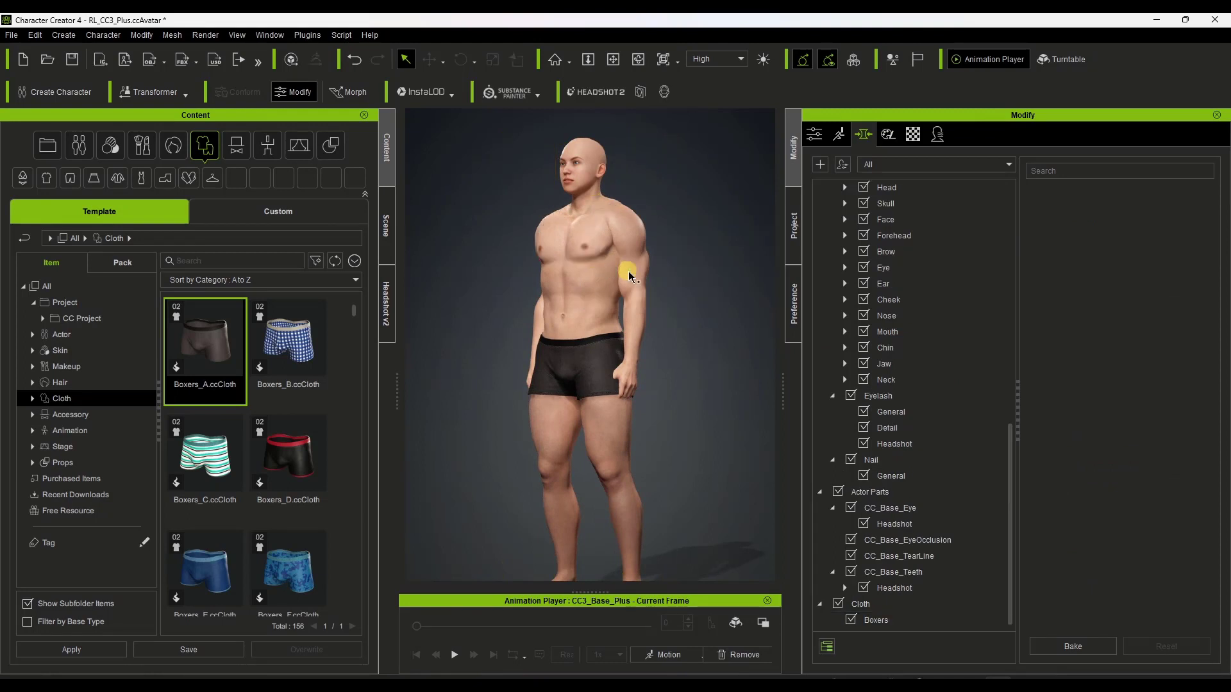
mouse_move(578, 293)
right_down()
mouse_move(838, 274)
mouse_move(585, 289)
mouse_move(857, 340)
mouse_move(648, 336)
right_up()
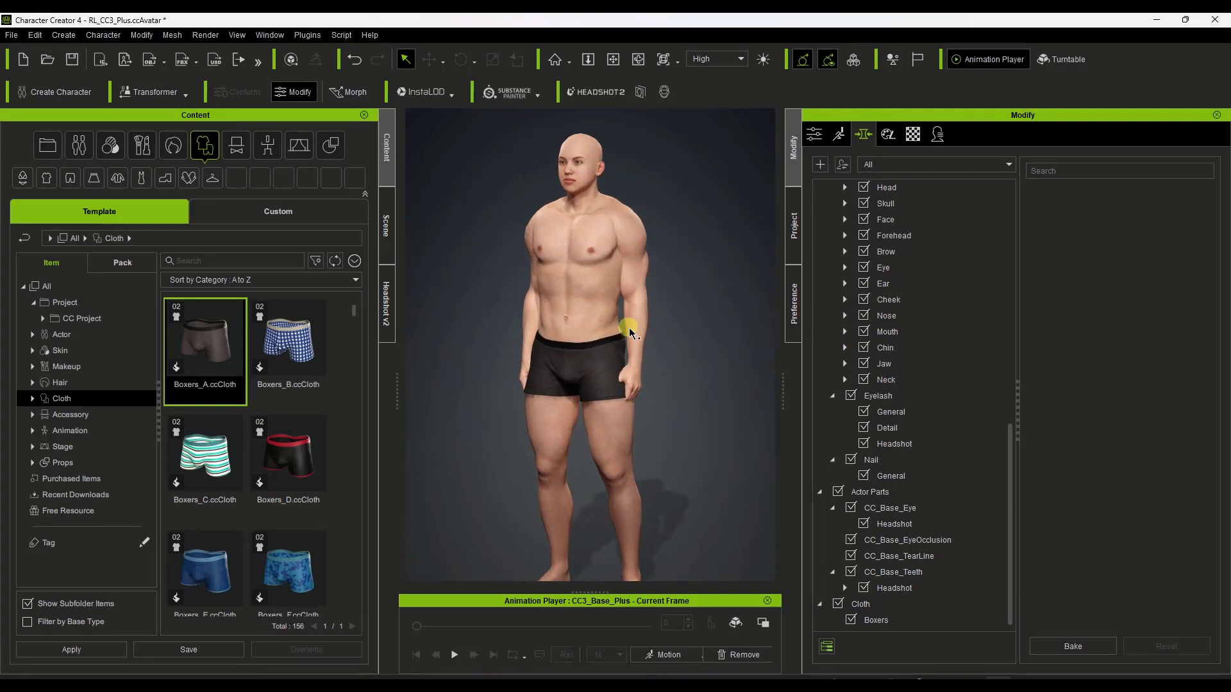
- Try the male presets in the Head category and set CC3+_Kevin_Head to 100
scroll(888, 319, up, 5)
click(872, 235)
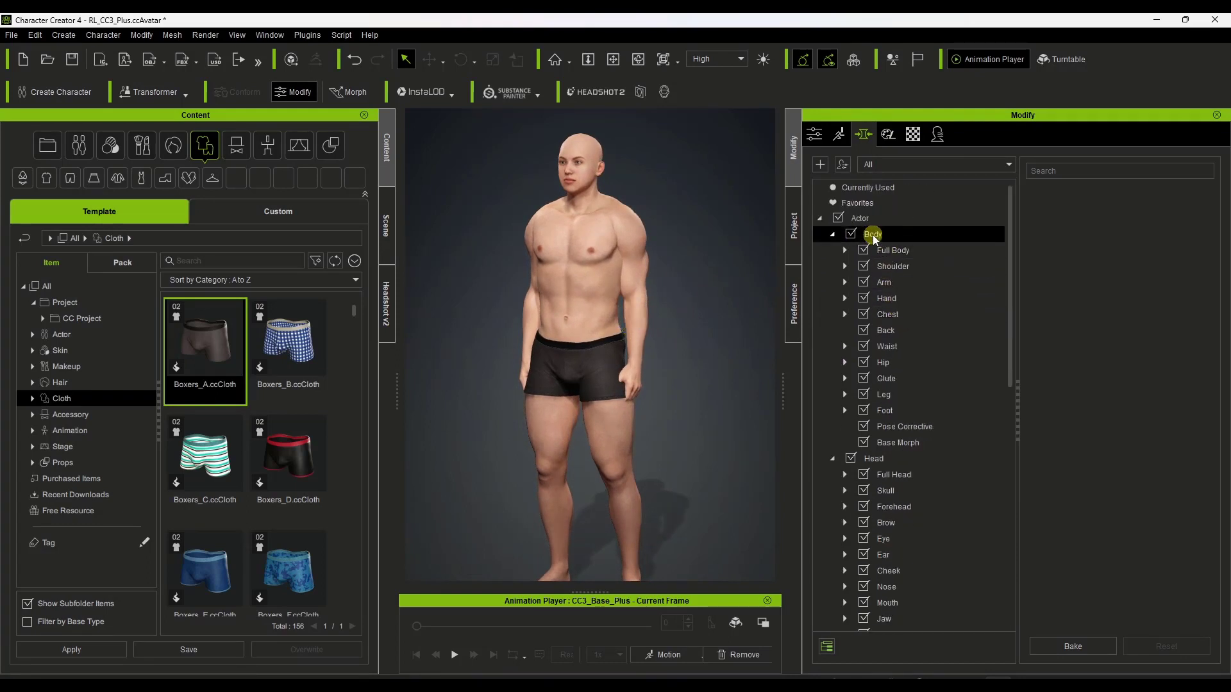
scroll(1135, 410, down, 10)
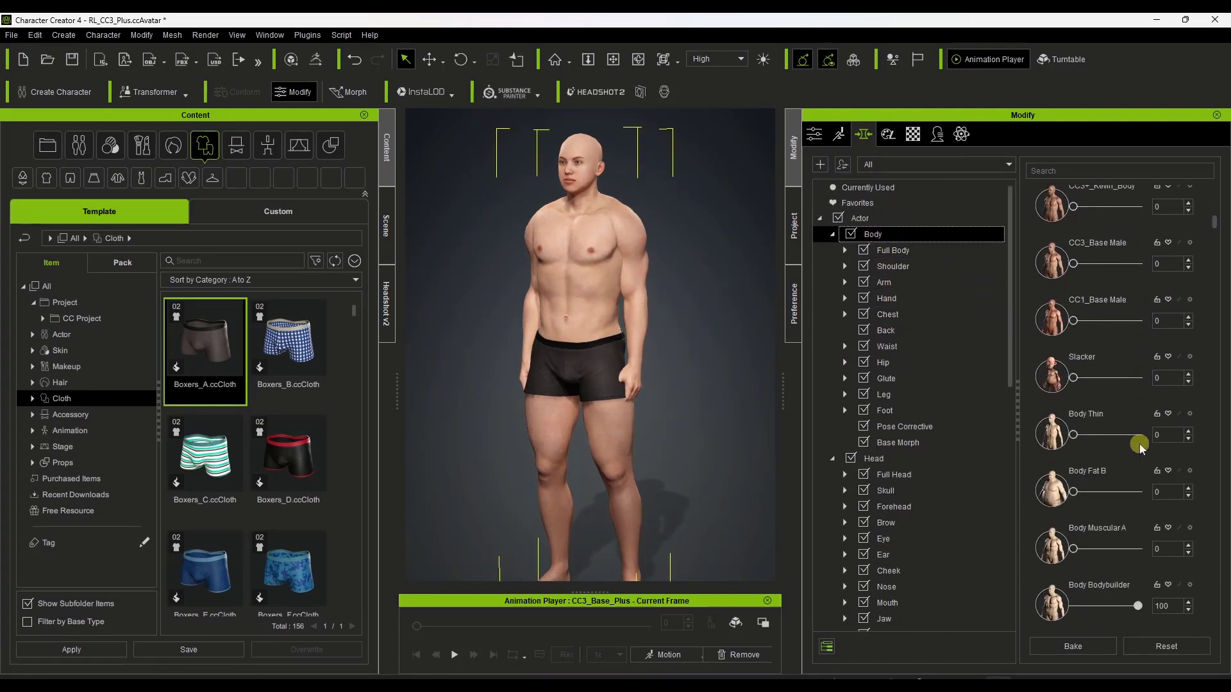
click(873, 459)
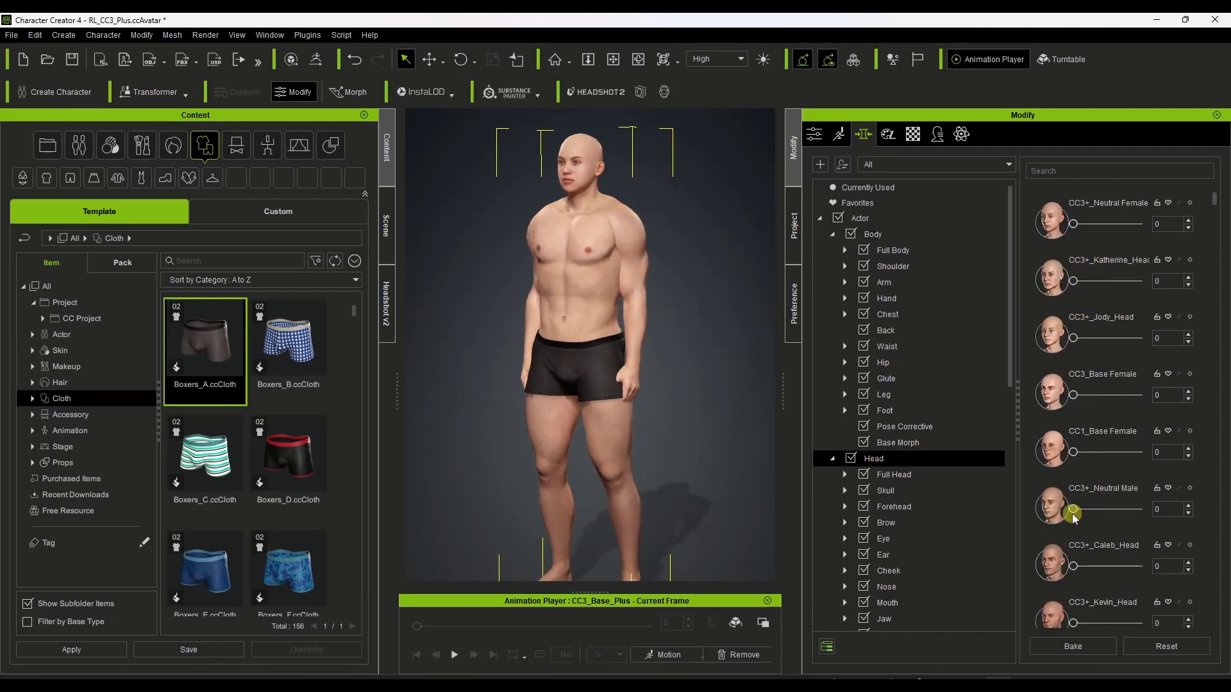
mouse_move(1088, 513)
mouse_down()
mouse_move(1143, 513)
mouse_move(1072, 518)
mouse_up()
drag(1075, 570, 1033, 575)
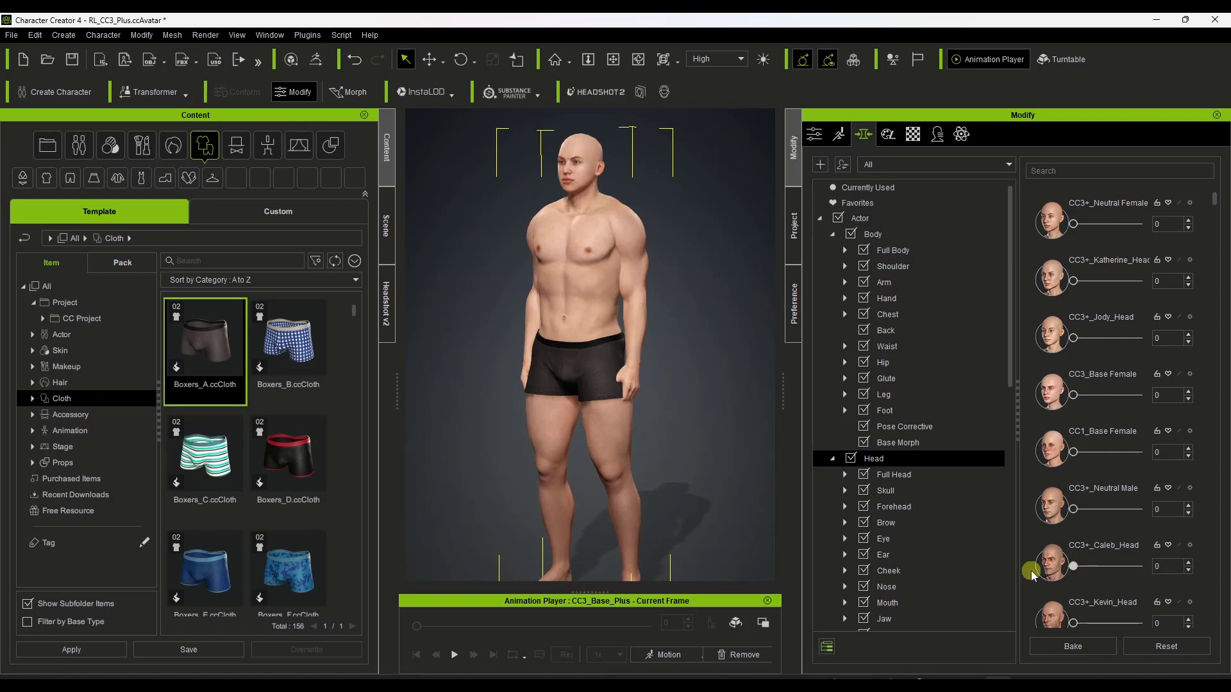
drag(1075, 623, 1162, 626)
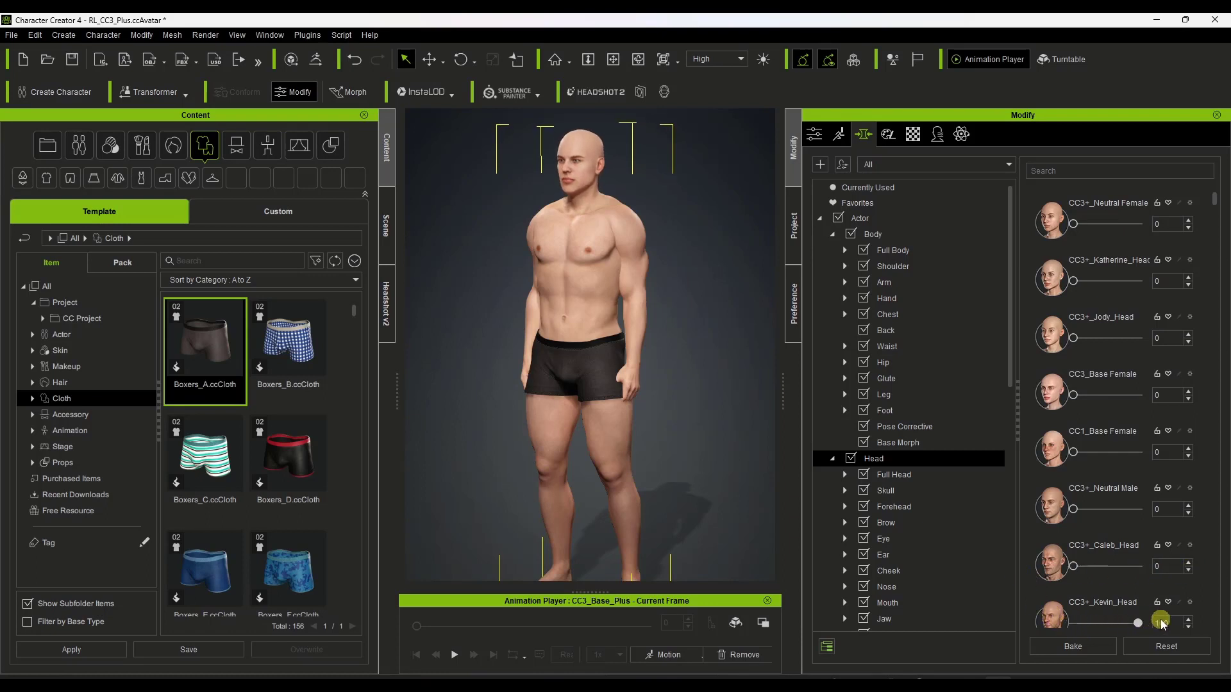
right_drag(537, 281, 640, 270)
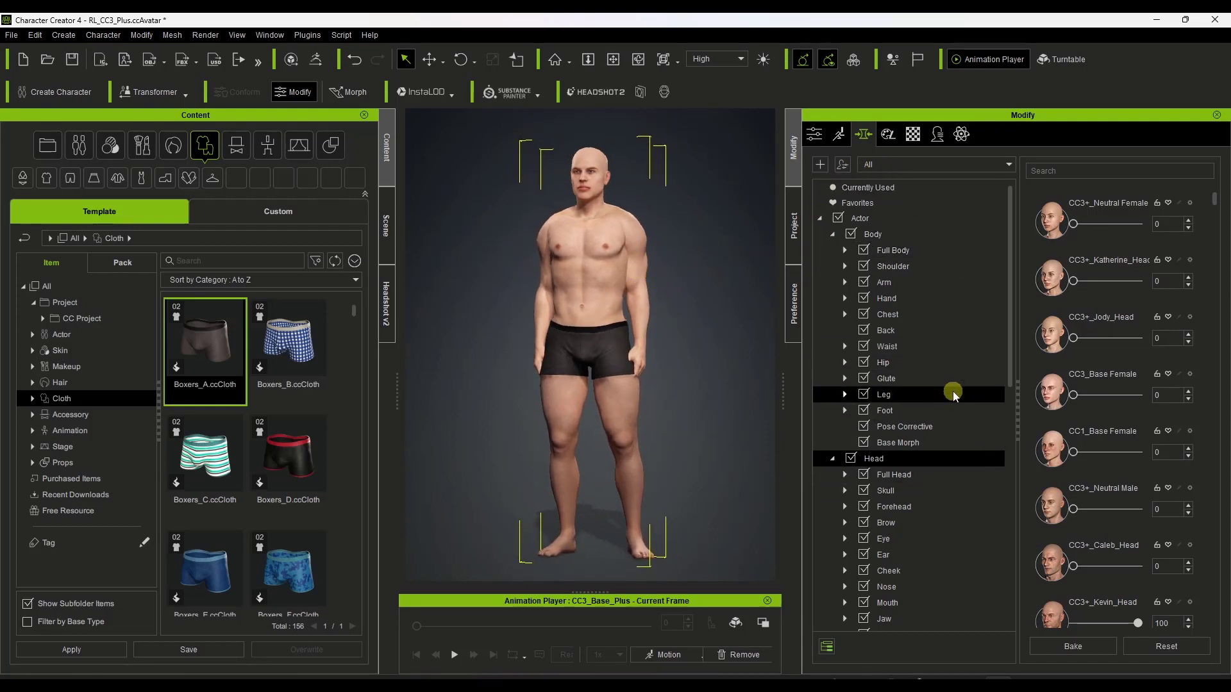
scroll(953, 410, down, 6)
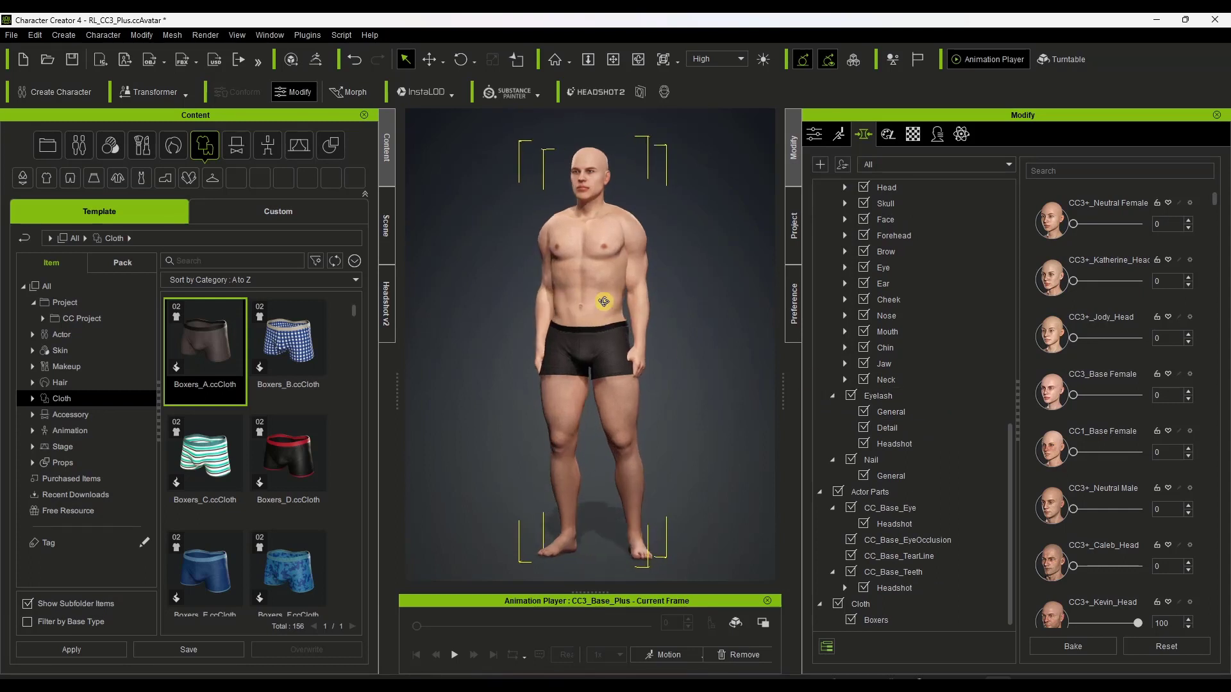
click(574, 296)
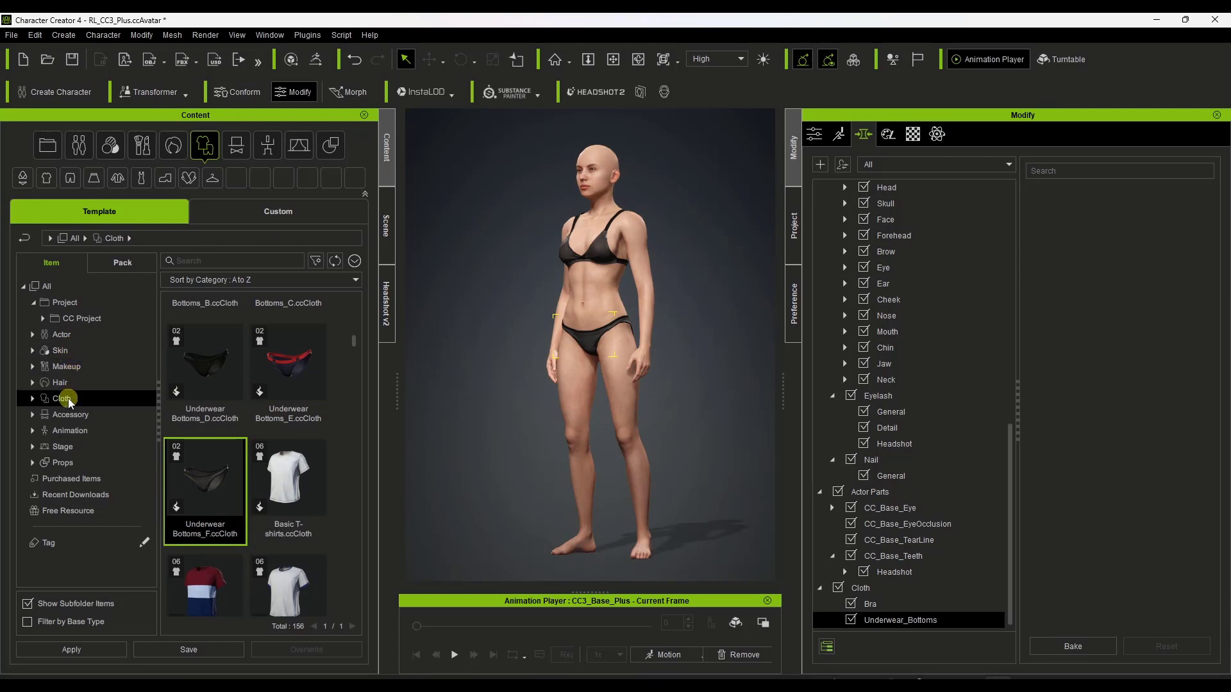
- Expand the Cloth category and look through the available Shirts, from the basic T-shirts to the tank top
click(33, 400)
click(73, 431)
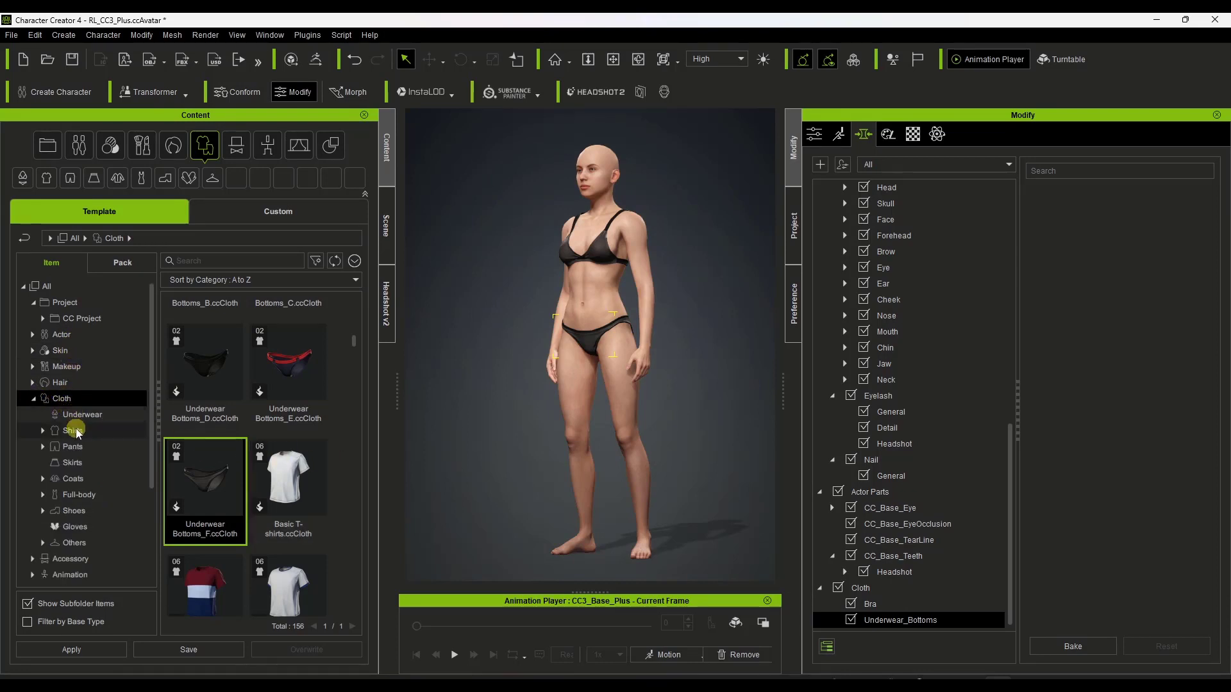
scroll(76, 432, down, 3)
scroll(285, 423, down, 5)
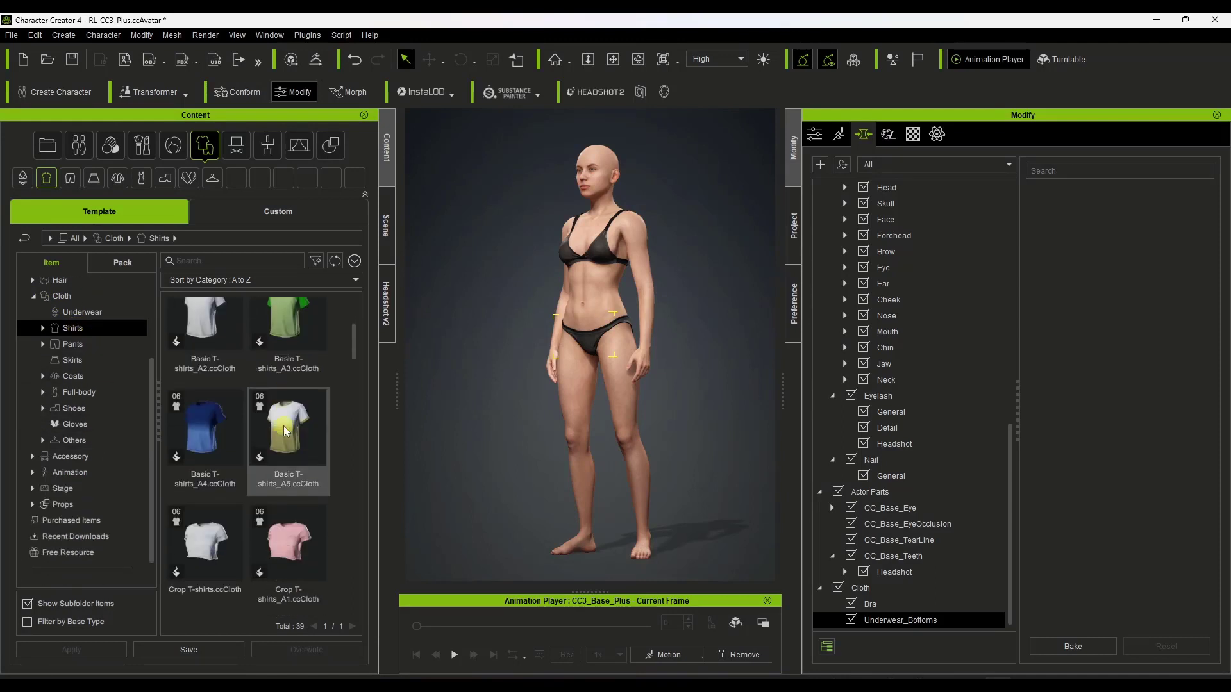
scroll(285, 423, down, 10)
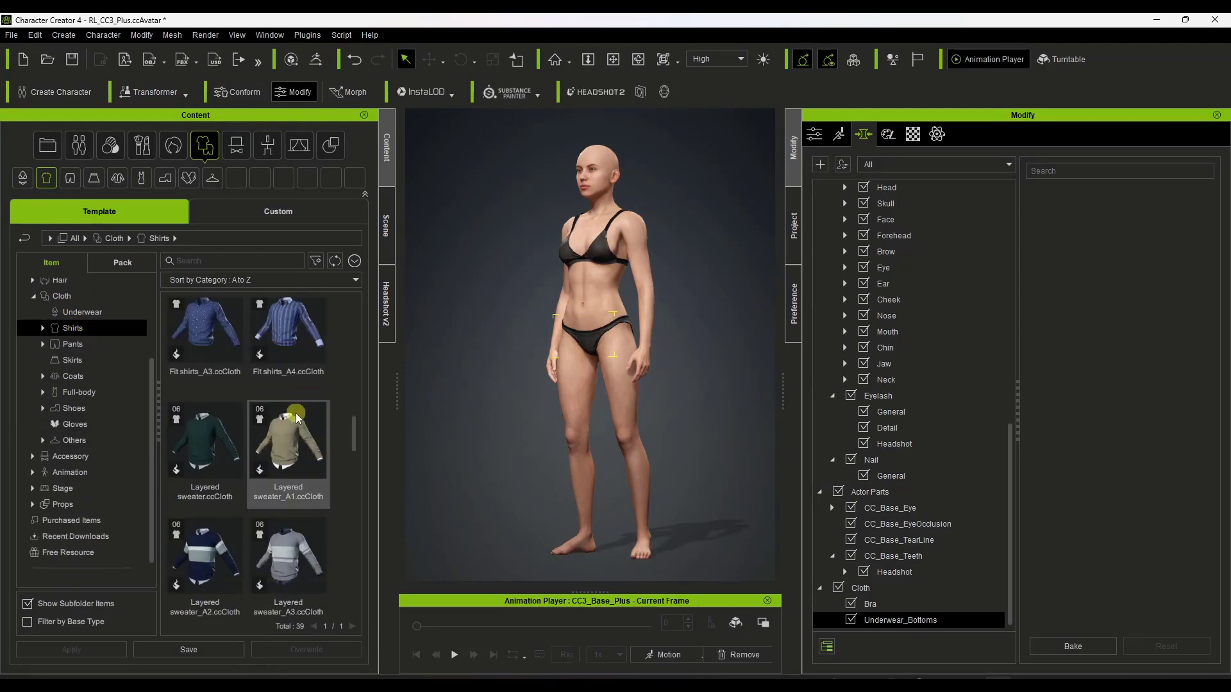
scroll(308, 417, down, 5)
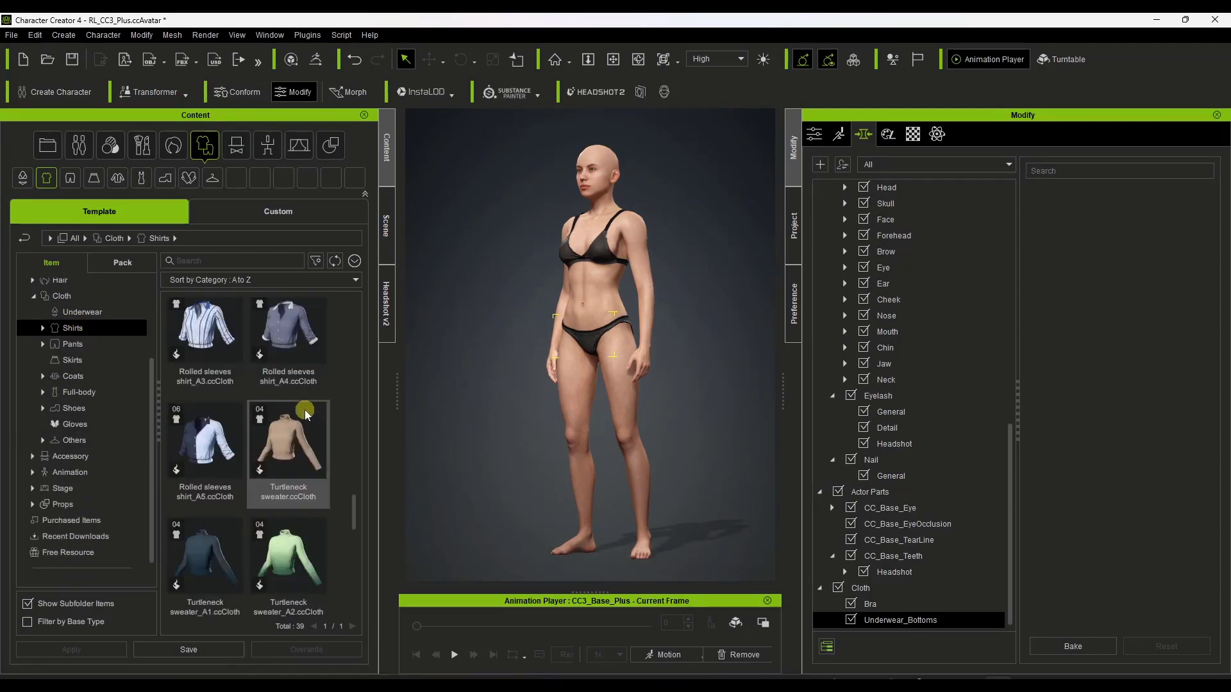
scroll(308, 415, down, 5)
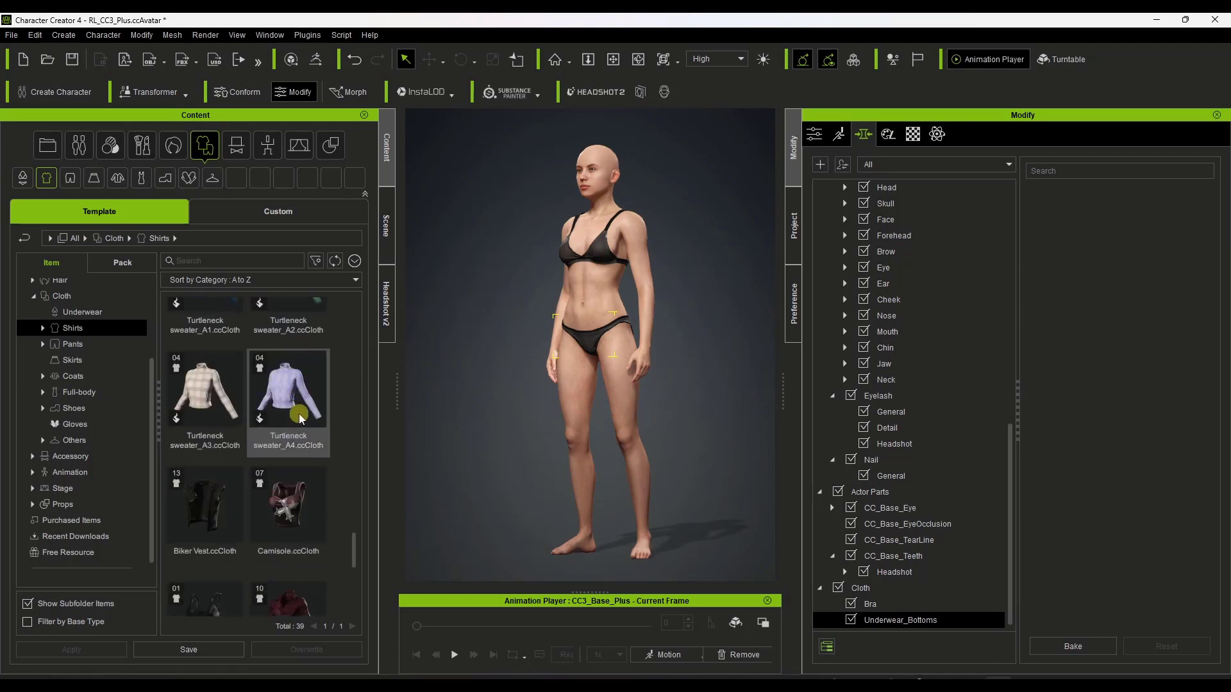
scroll(300, 417, down, 4)
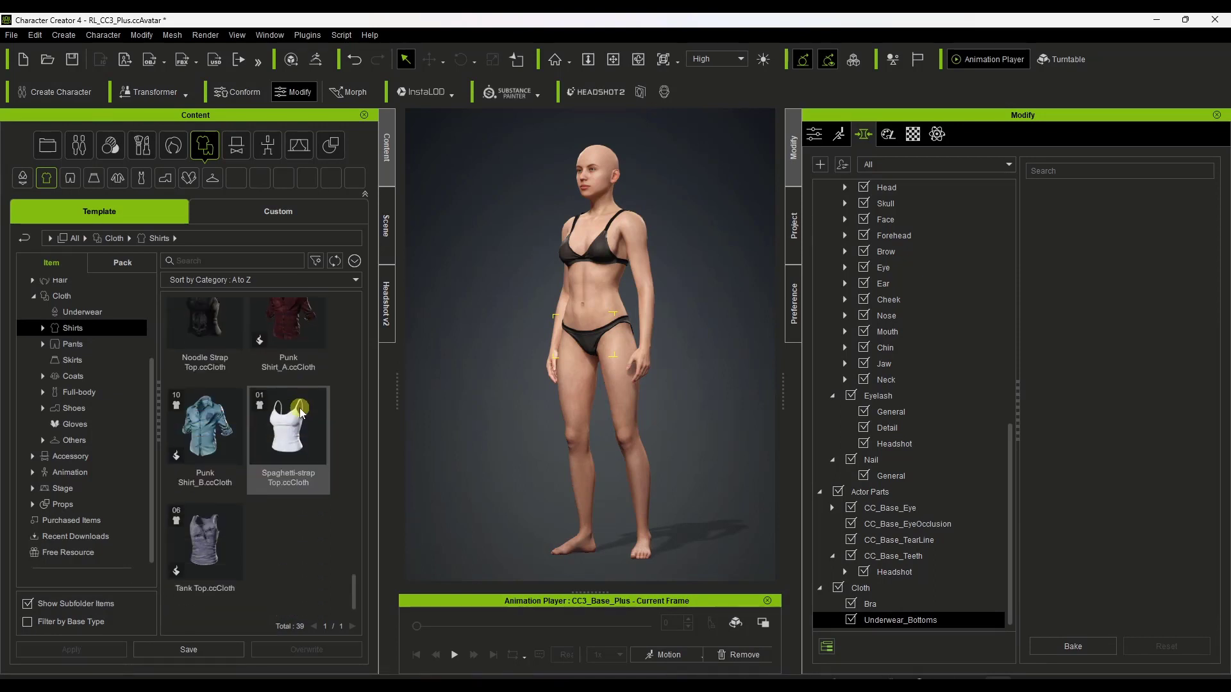
- Dress the character in the plaid Turtleneck sweater_A3 from Shirts and the grey plaid Knee length skirt_A4 from Skirts
scroll(295, 423, up, 6)
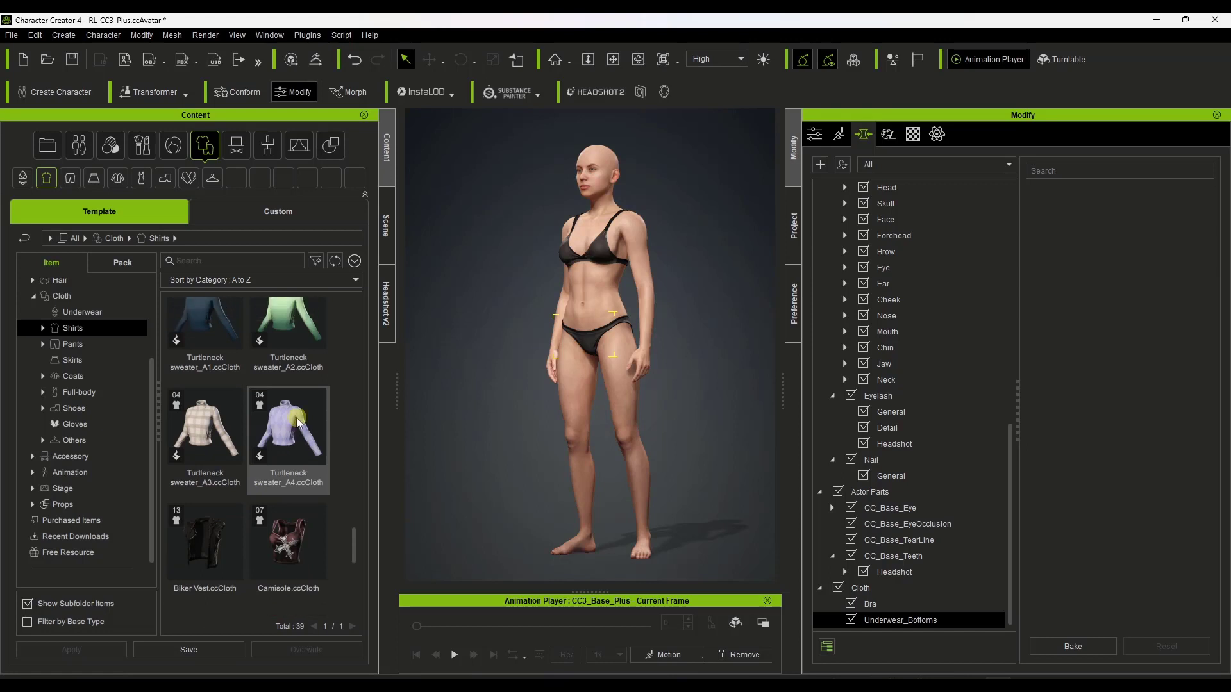
drag(207, 513, 601, 268)
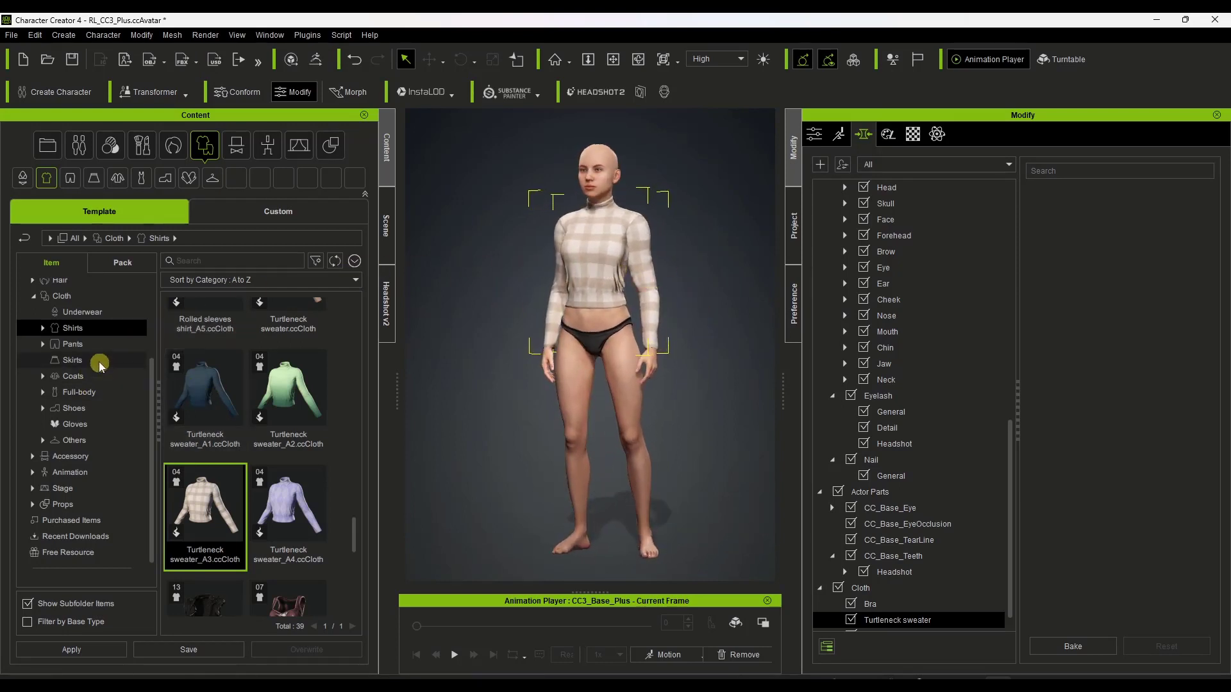
click(72, 359)
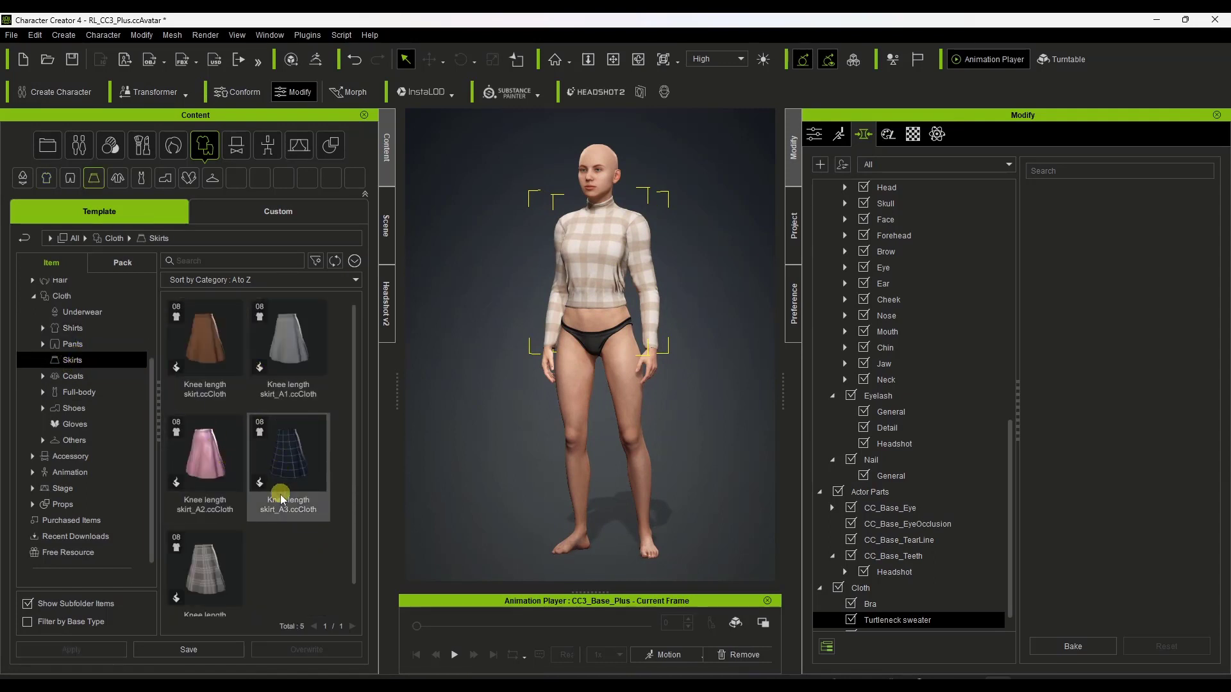
drag(215, 562, 606, 339)
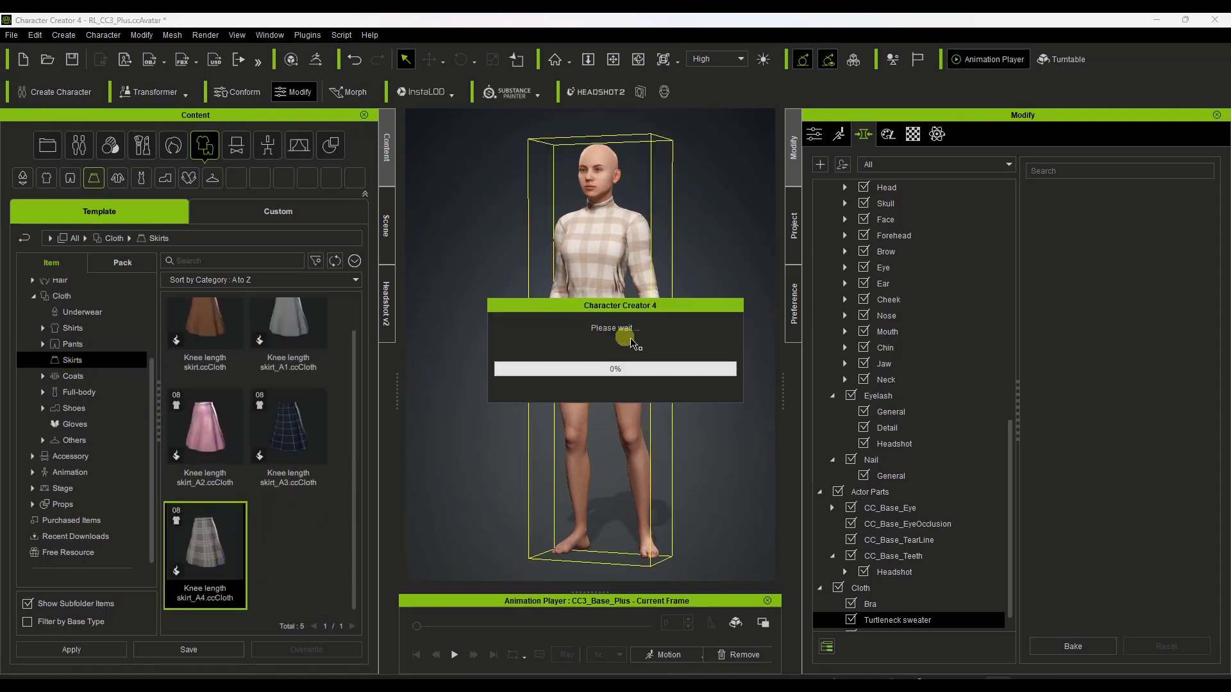
mouse_move(699, 346)
right_down()
mouse_move(609, 349)
mouse_move(531, 377)
mouse_move(696, 360)
right_up()
right_drag(679, 318, 444, 285)
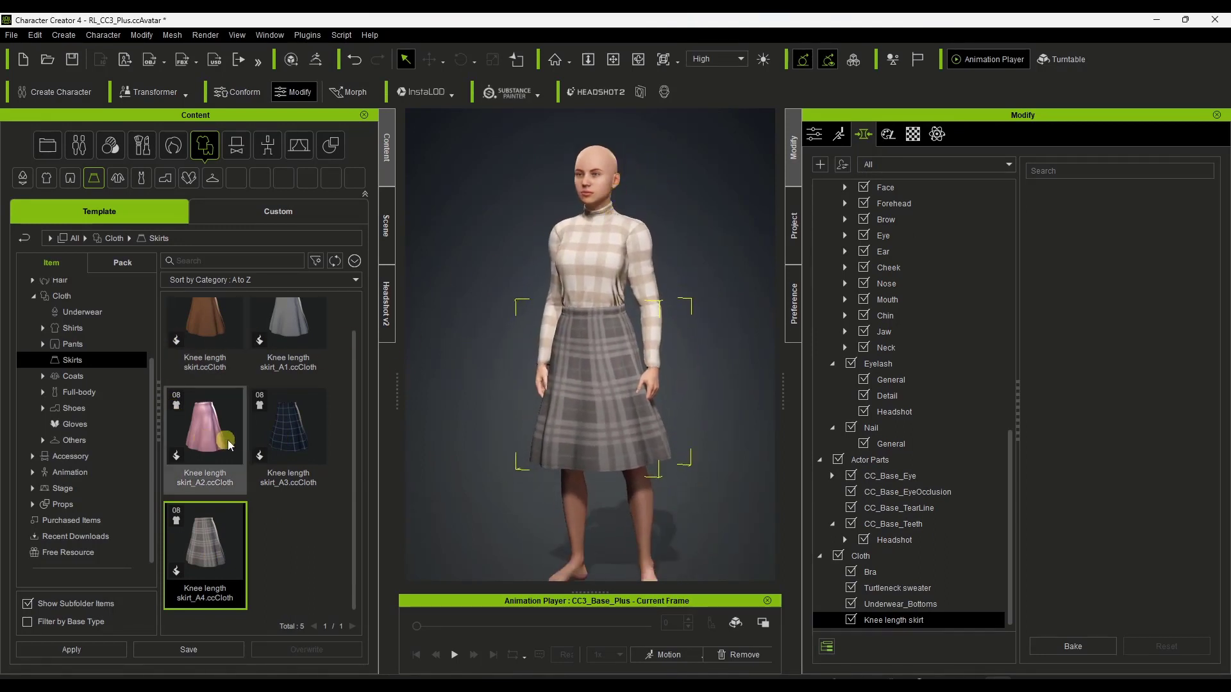
- Swap the character's skirt for the pink Knee length skirt_A2 and change it back to the plaid Knee length skirt_A4
drag(211, 429, 632, 368)
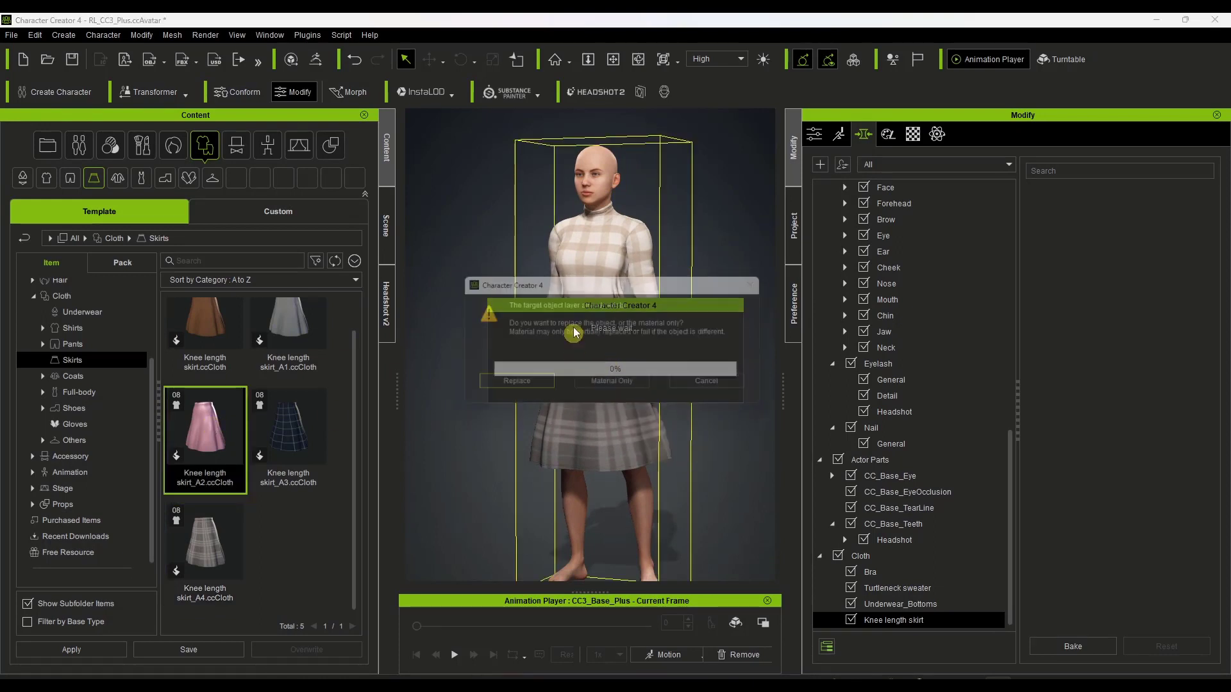
click(595, 386)
drag(205, 542, 599, 379)
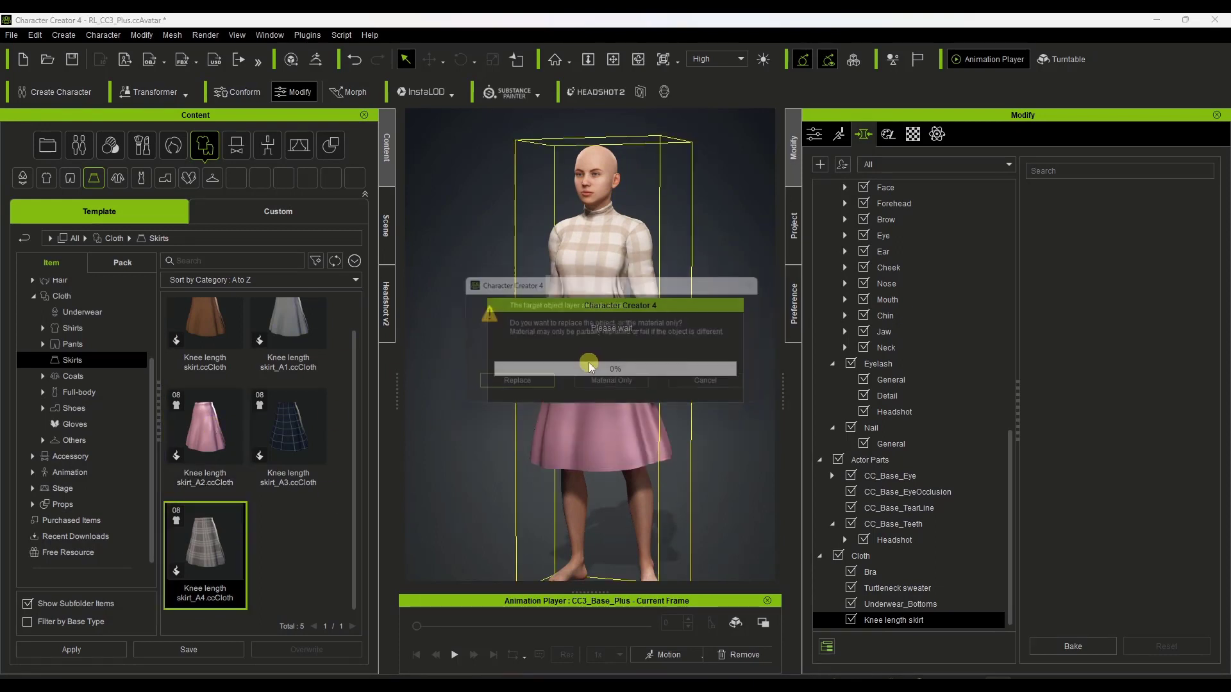
click(550, 387)
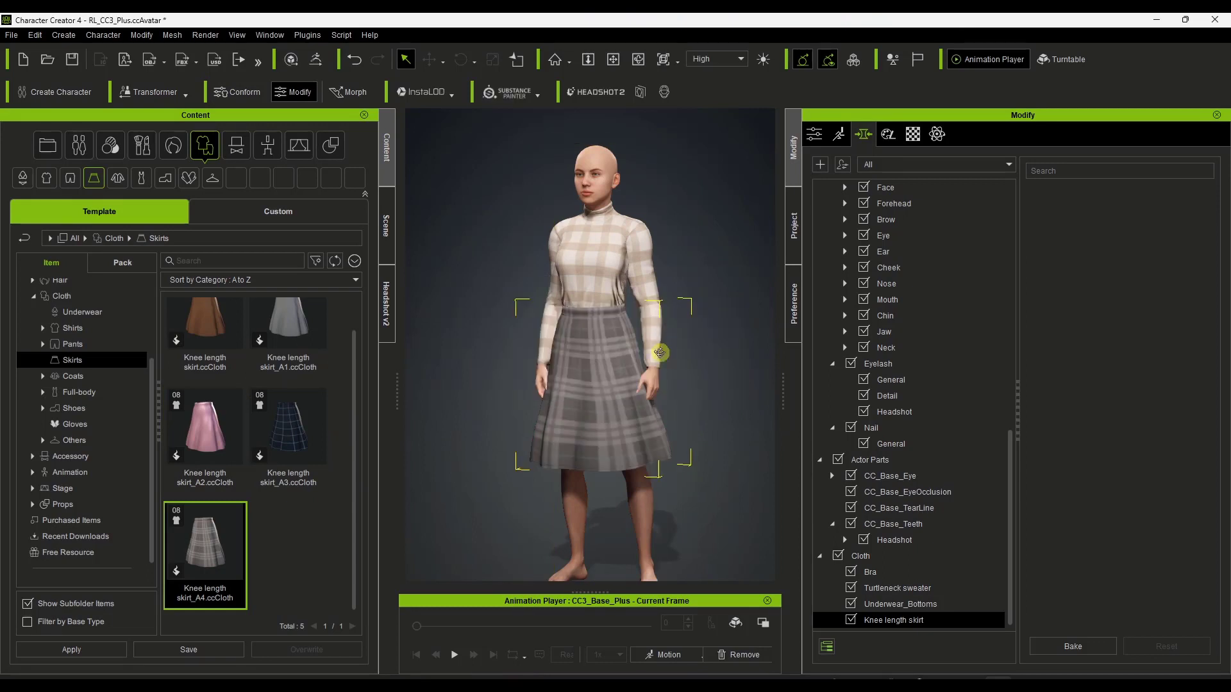
- Select the body in a close-up of the head, try the Skull Height morph, and set Skull Width to -4
right_drag(526, 341, 628, 221)
scroll(638, 308, down, 3)
click(619, 247)
mouse_move(596, 327)
right_down()
mouse_move(481, 376)
mouse_move(569, 325)
mouse_move(616, 333)
right_up()
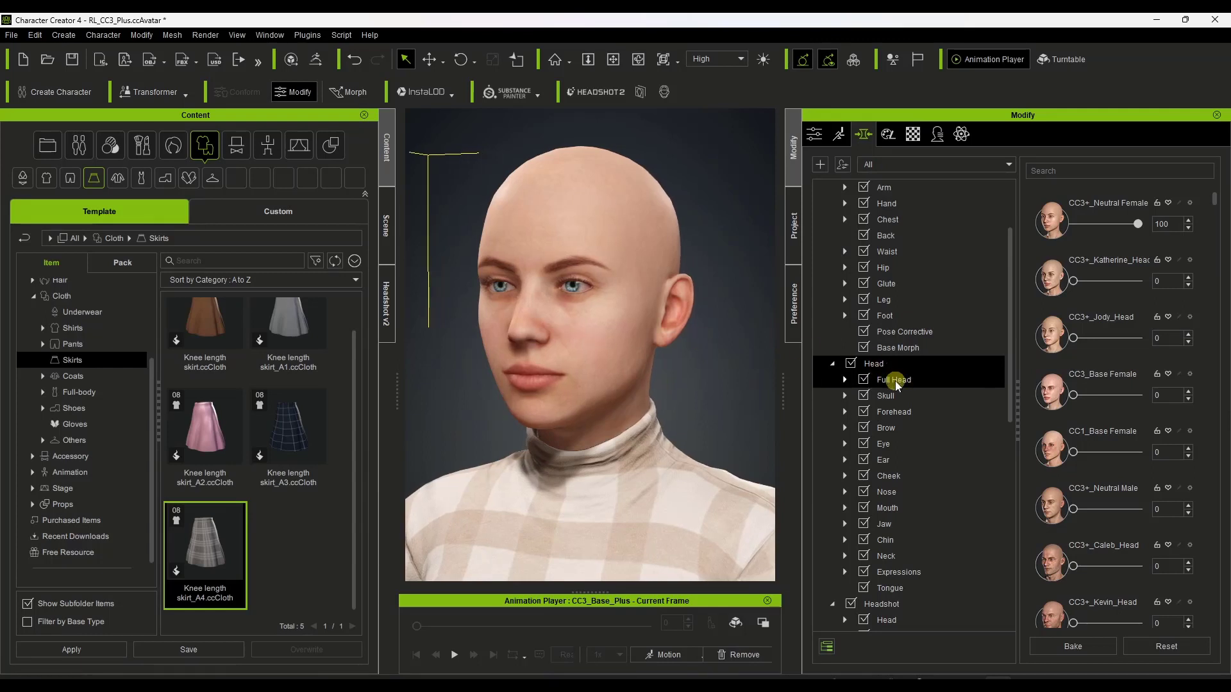
click(903, 395)
click(1090, 226)
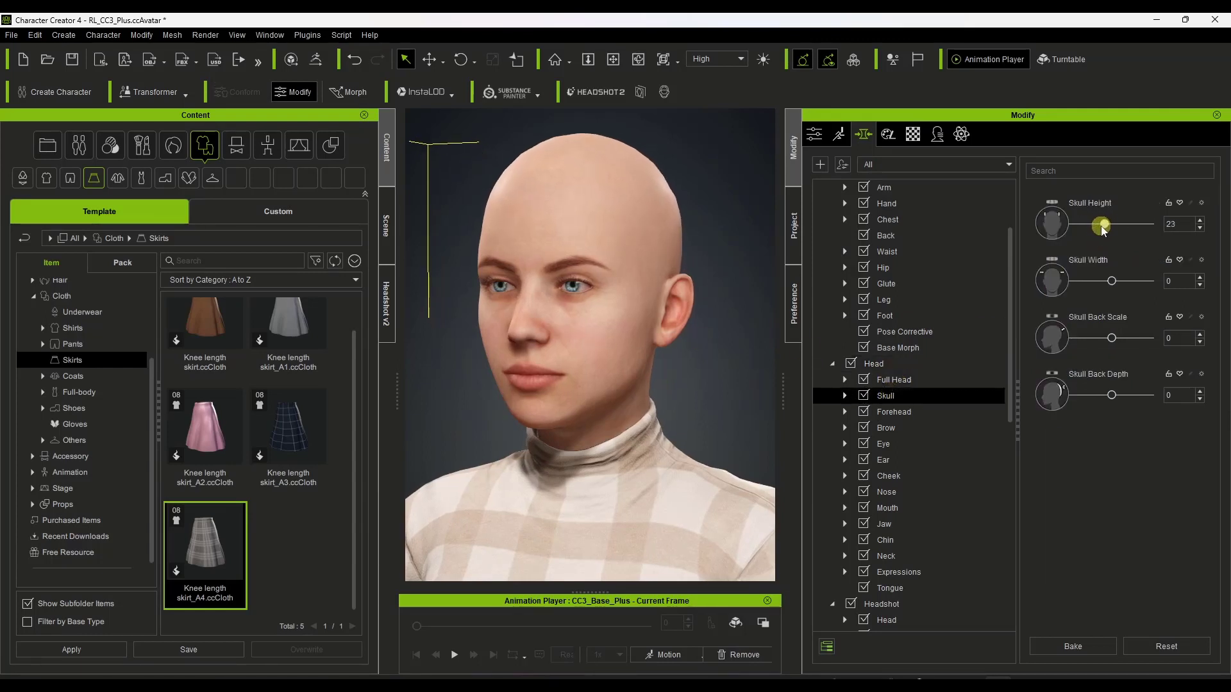
drag(1114, 283, 1111, 280)
- Set the head's Cheek Bone Scale to 14 and Cheek Hollow to 40, and adjust the Cheek Bone Height morph
scroll(875, 402, down, 2)
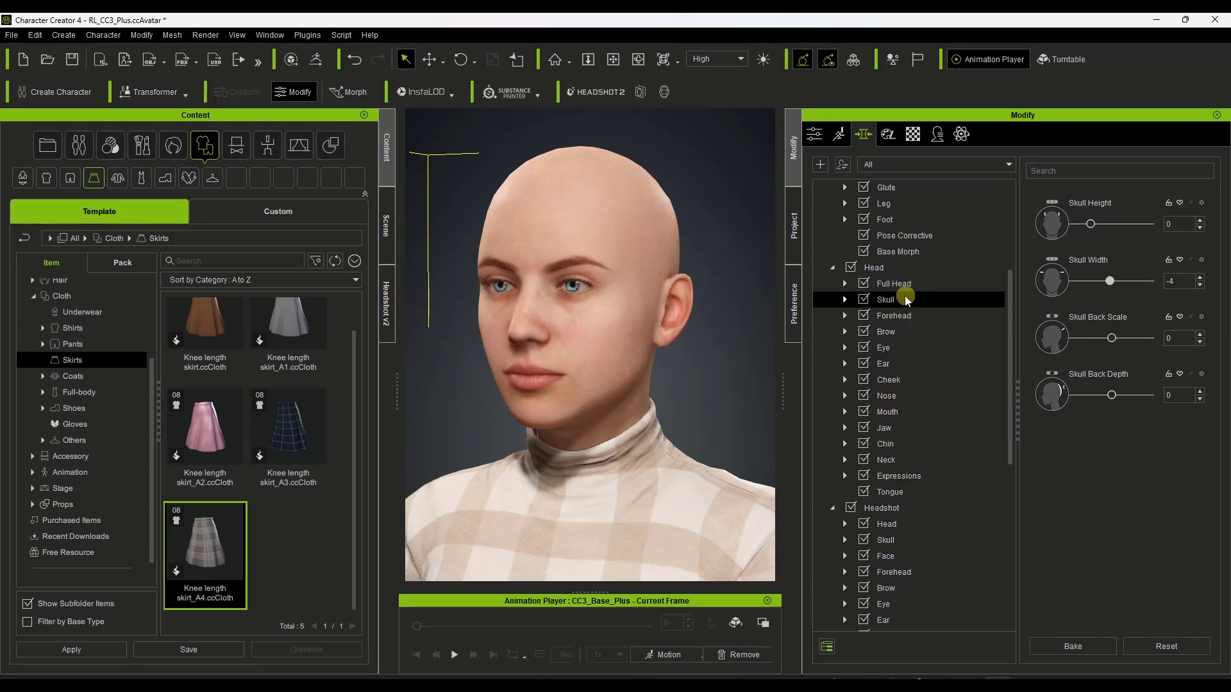
click(890, 381)
mouse_move(1101, 226)
mouse_down()
mouse_move(1126, 226)
mouse_move(1109, 229)
mouse_up()
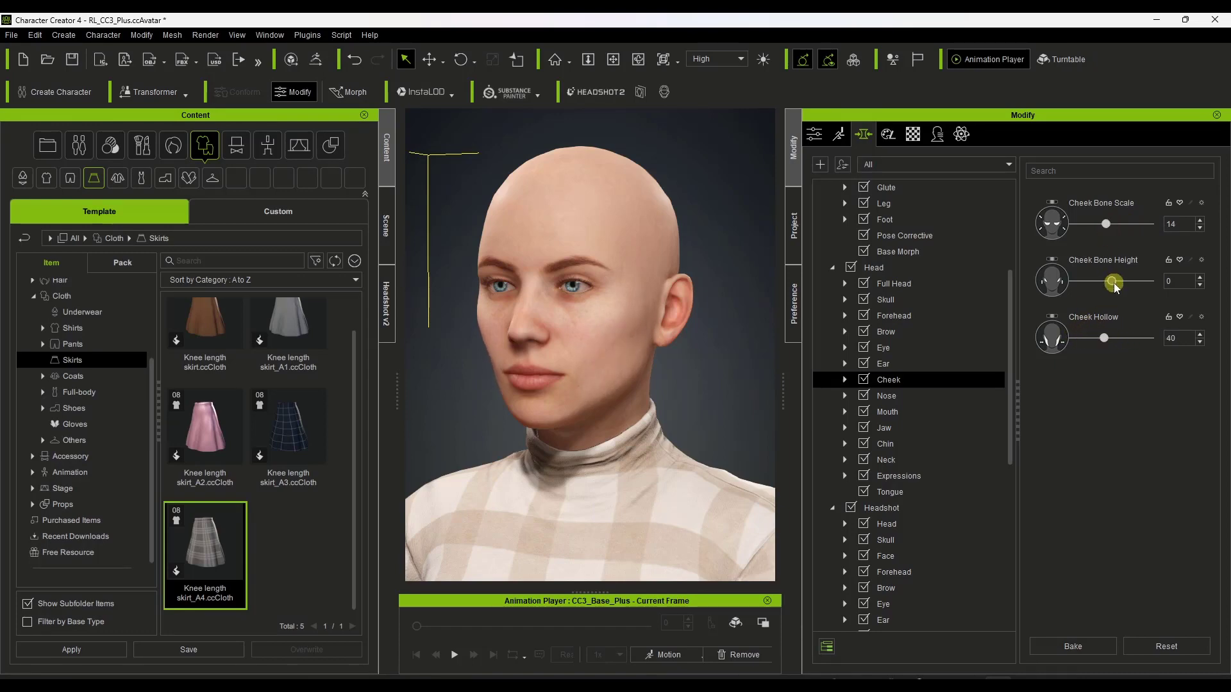
drag(1153, 288, 1095, 292)
- Reshape the nose in profile view by setting Nose Scale to -43 and Nose Width to -56
click(887, 396)
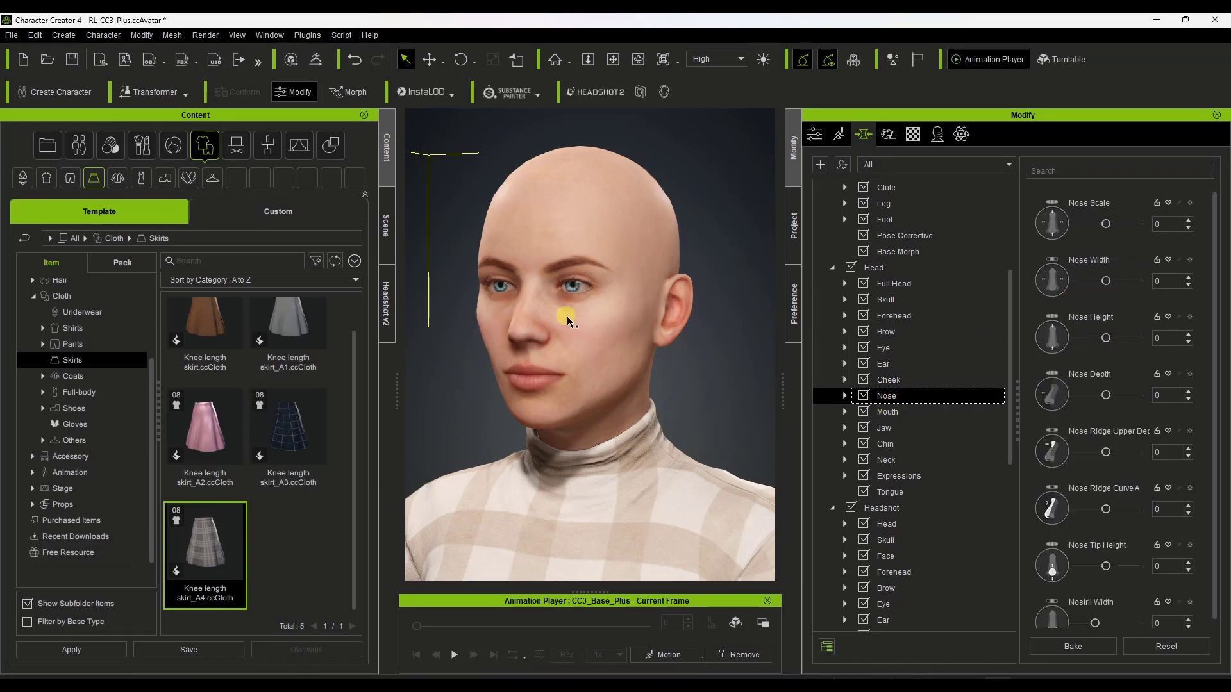
right_drag(564, 317, 403, 312)
right_drag(636, 316, 662, 322)
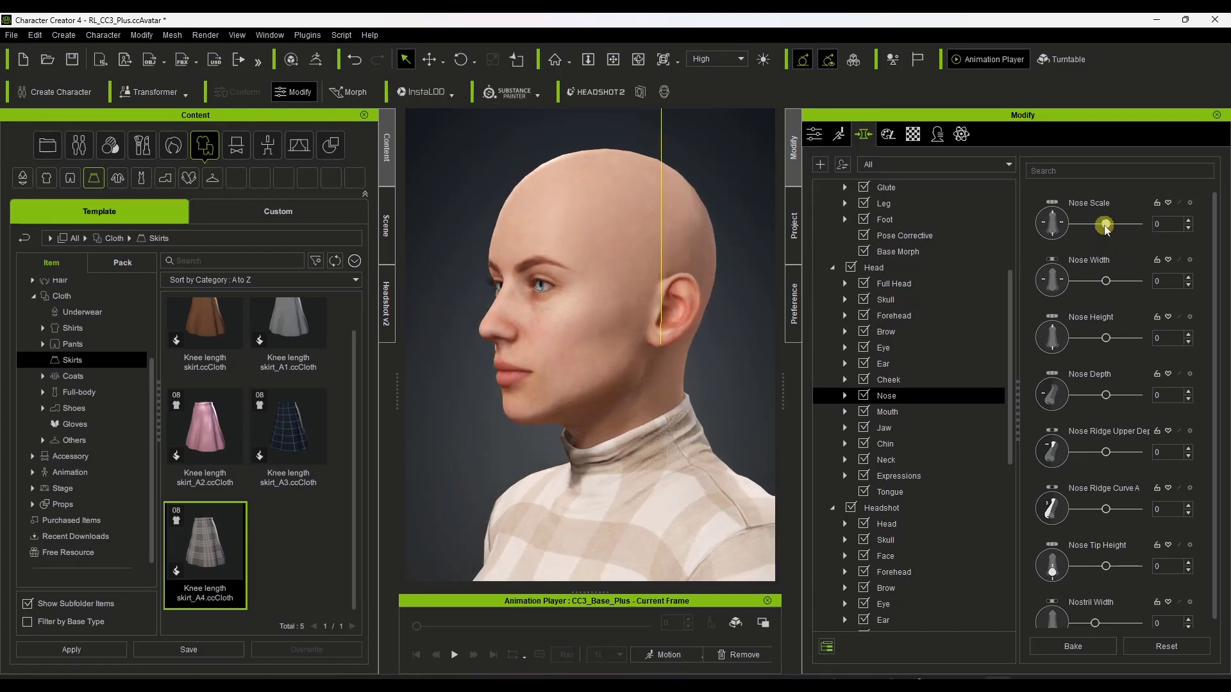
drag(1134, 229, 1063, 230)
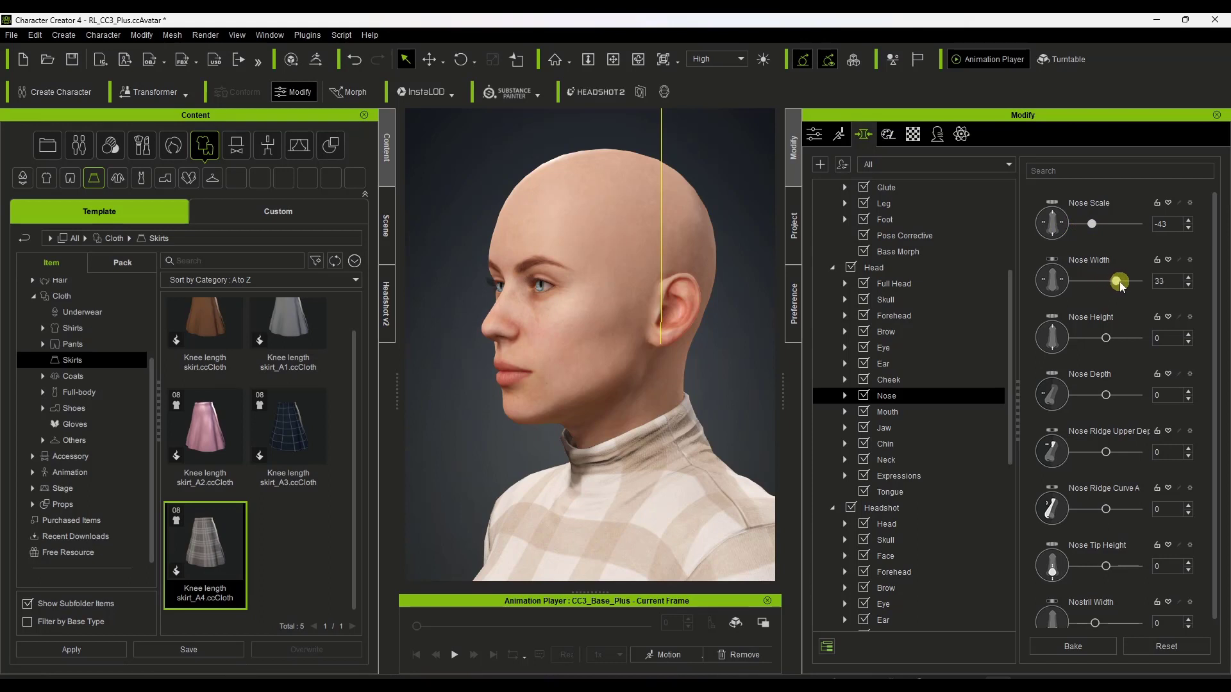
drag(1096, 287, 1088, 282)
right_drag(481, 291, 564, 244)
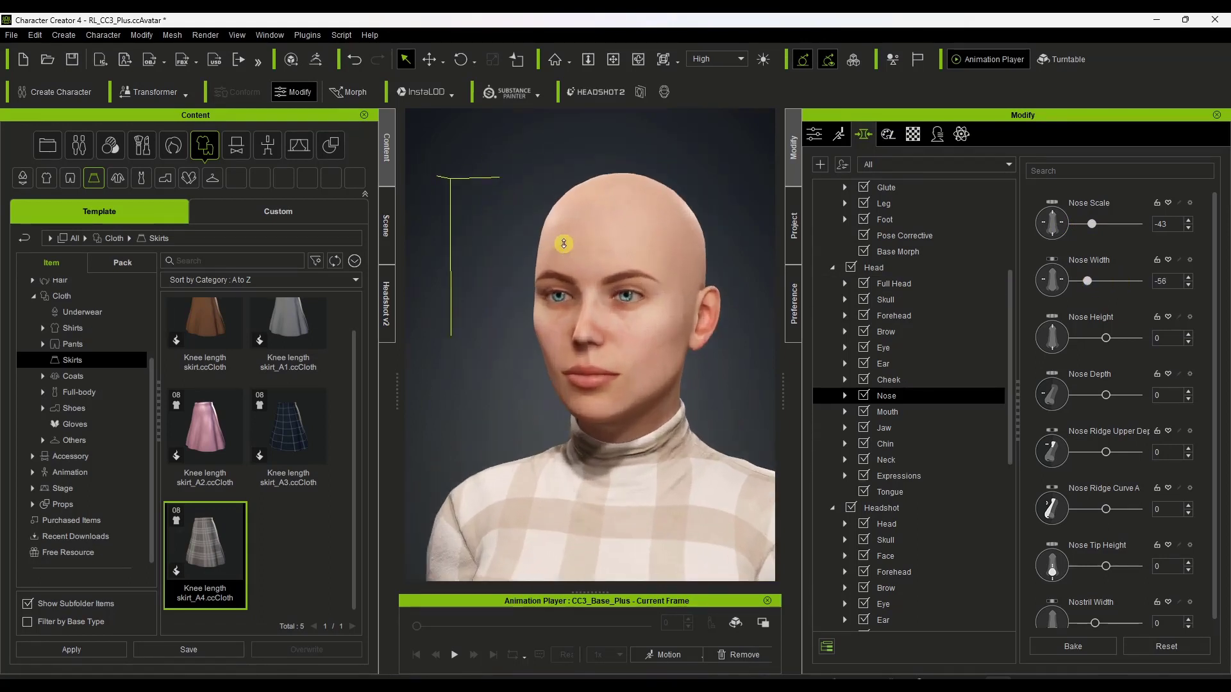
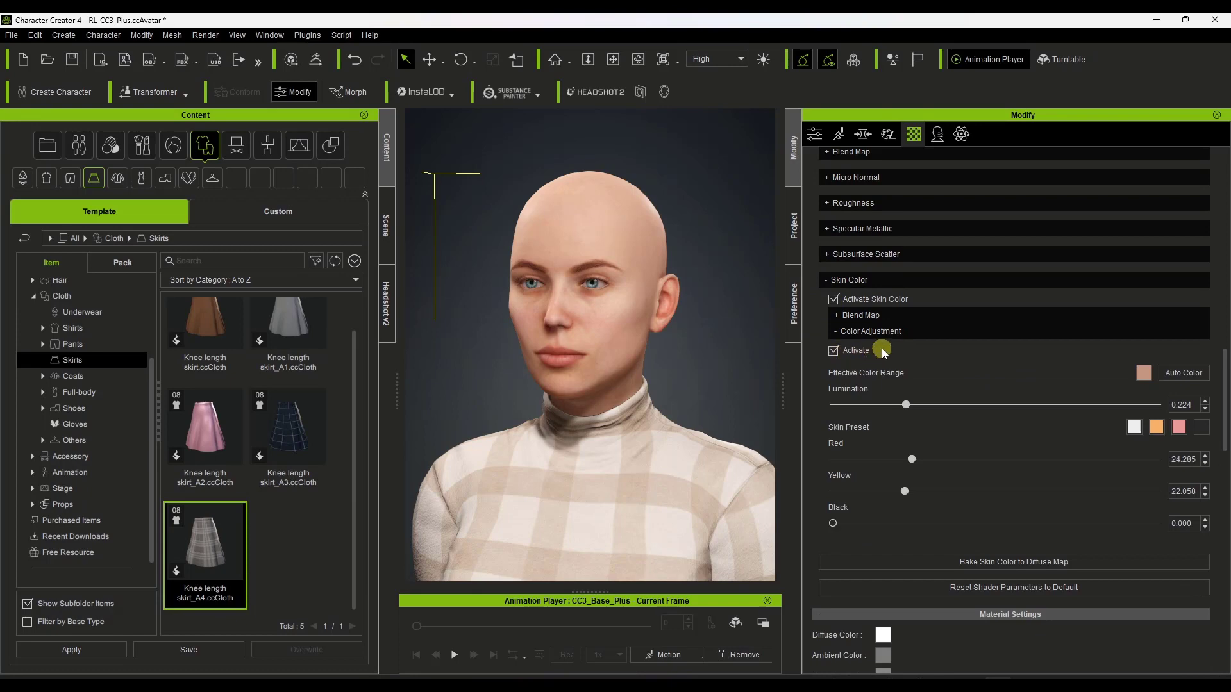
- Try the skin color presets and adjust the tone with Lumination 0.500, Red 48.111, Yellow 64.612 and Black 0.000
click(1133, 431)
click(1156, 429)
click(1180, 431)
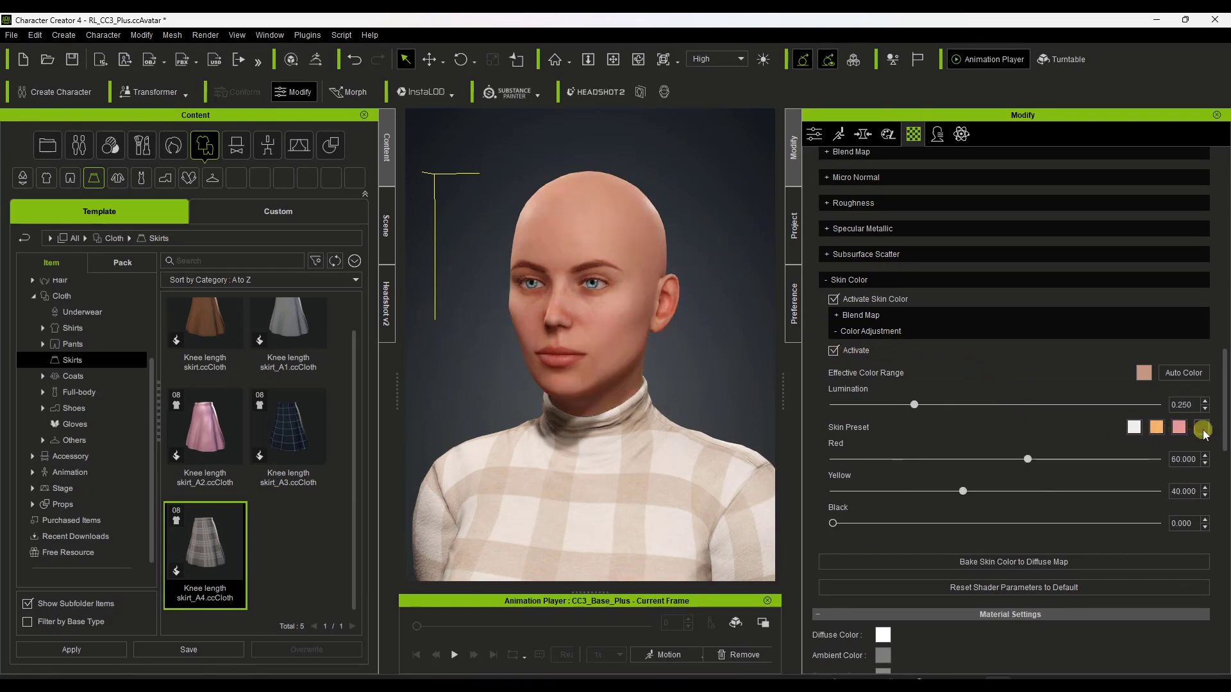
click(1203, 431)
click(1156, 427)
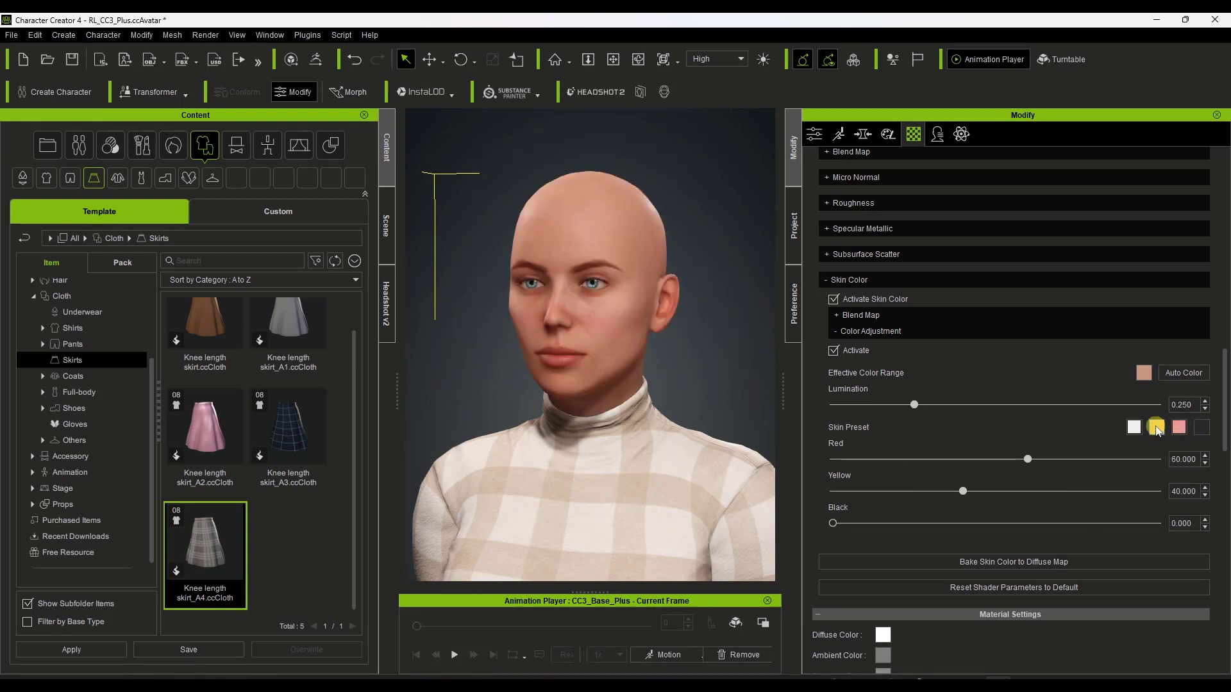
click(1202, 428)
click(1180, 427)
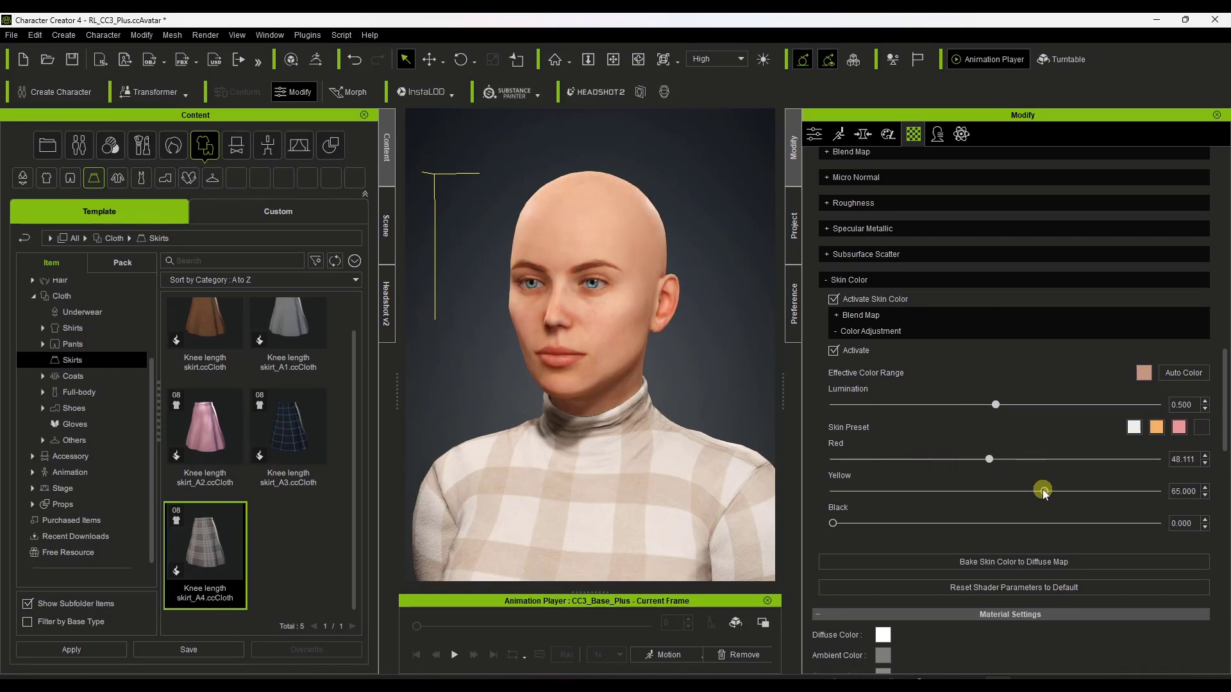
drag(1085, 492, 1037, 494)
mouse_move(846, 528)
mouse_down()
mouse_move(1116, 534)
mouse_move(837, 535)
mouse_up()
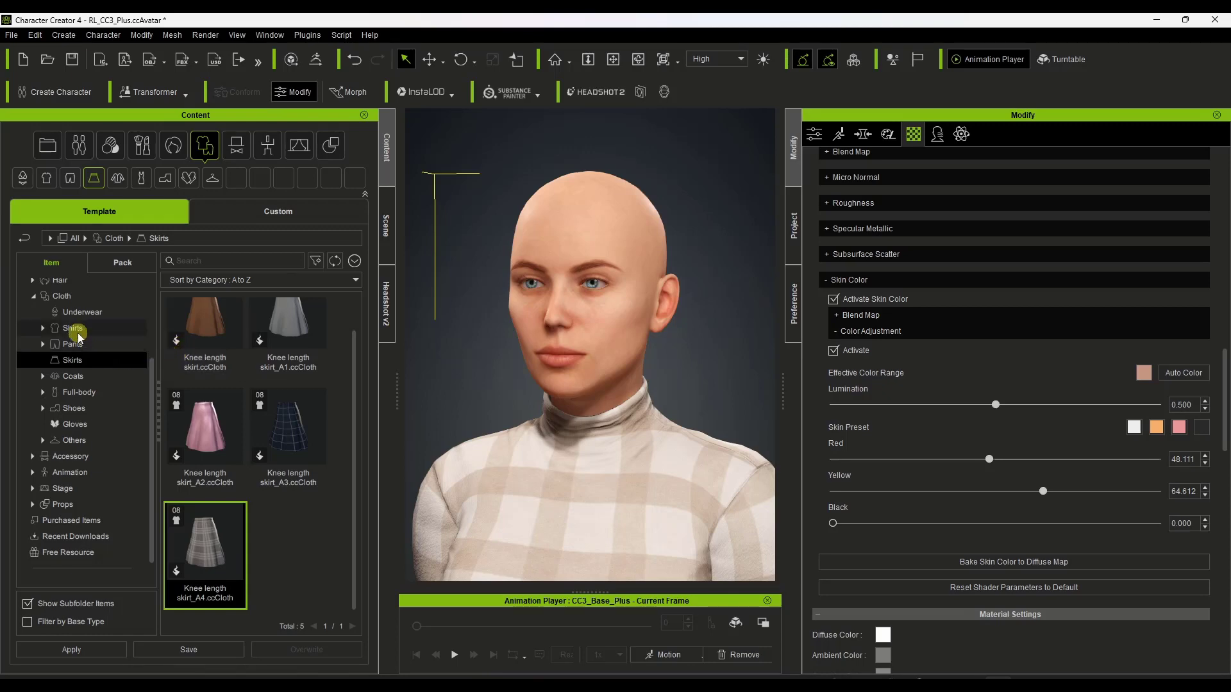
- Apply the Camila heavy makeup skin from the Skin category with its material settings, textures and shader parameters, and inspect the face
scroll(89, 334, up, 1)
scroll(89, 334, up, 1)
click(64, 350)
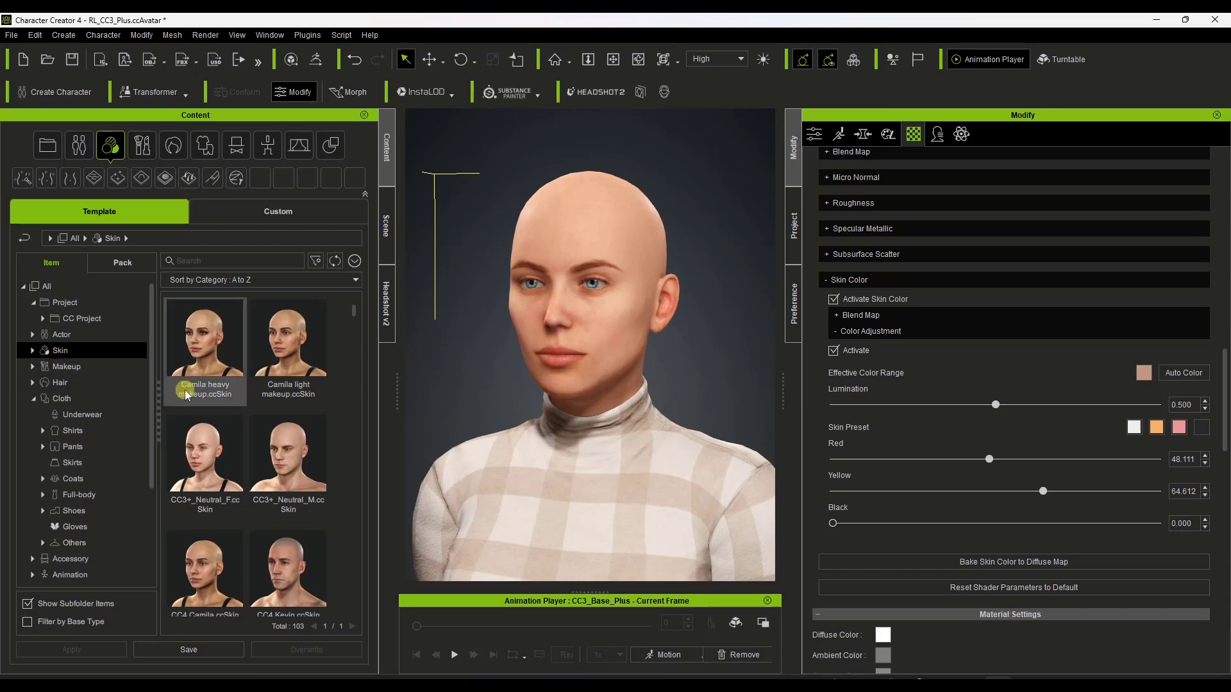
drag(192, 352, 582, 344)
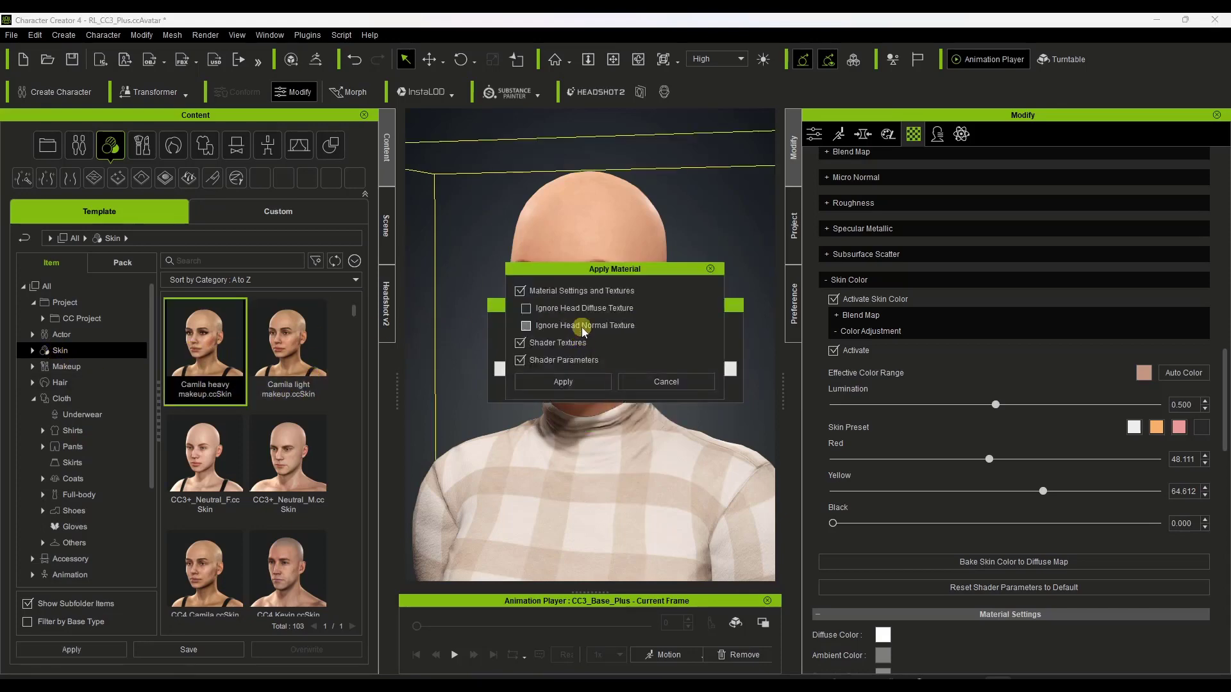
click(559, 381)
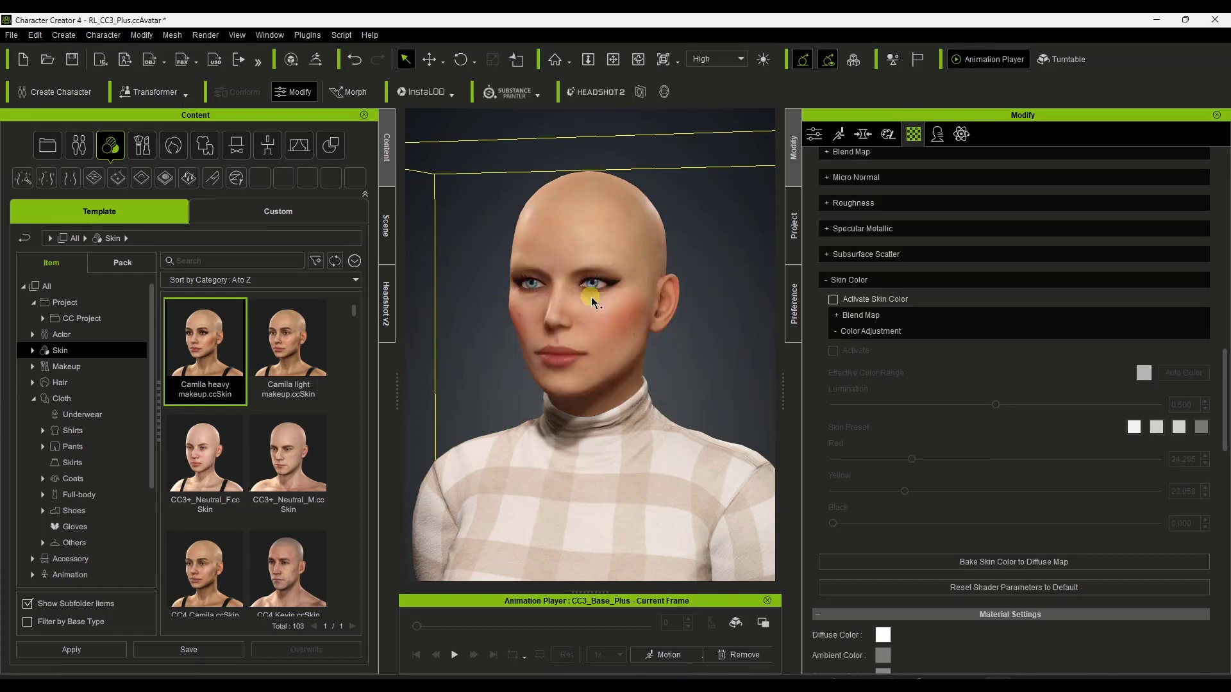
scroll(569, 336, up, 3)
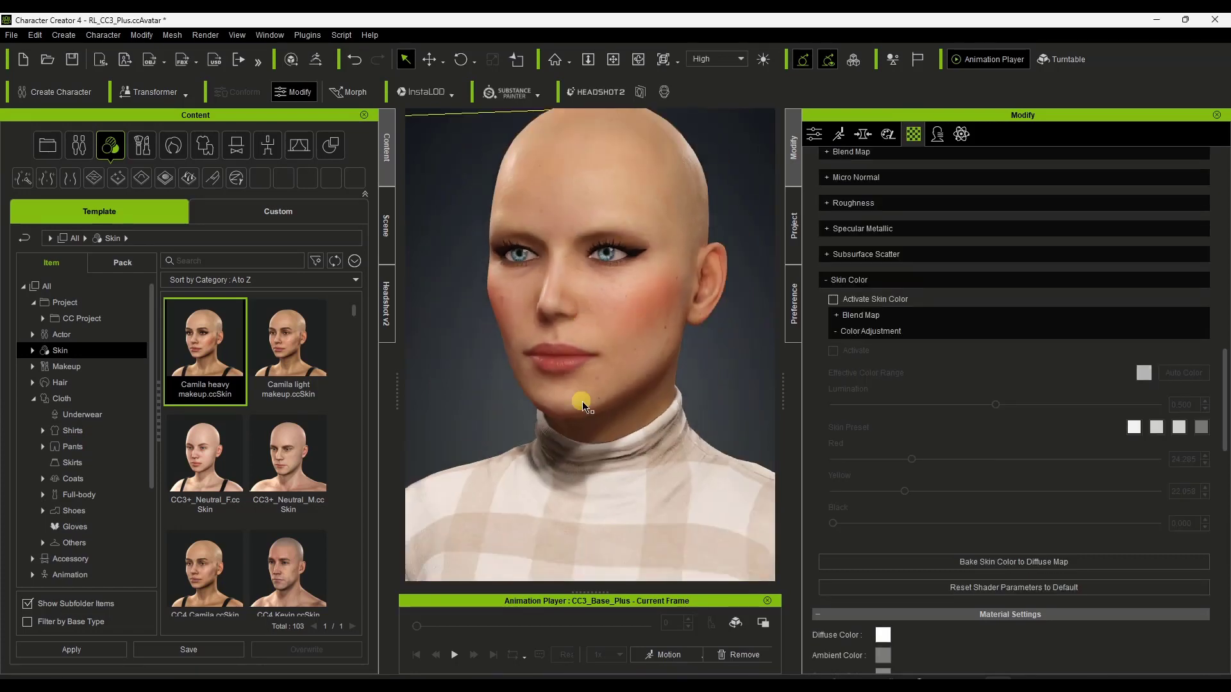
scroll(589, 385, down, 3)
- Replace the skin with Camila light makeup and look through the other skins in the Skin category
click(289, 347)
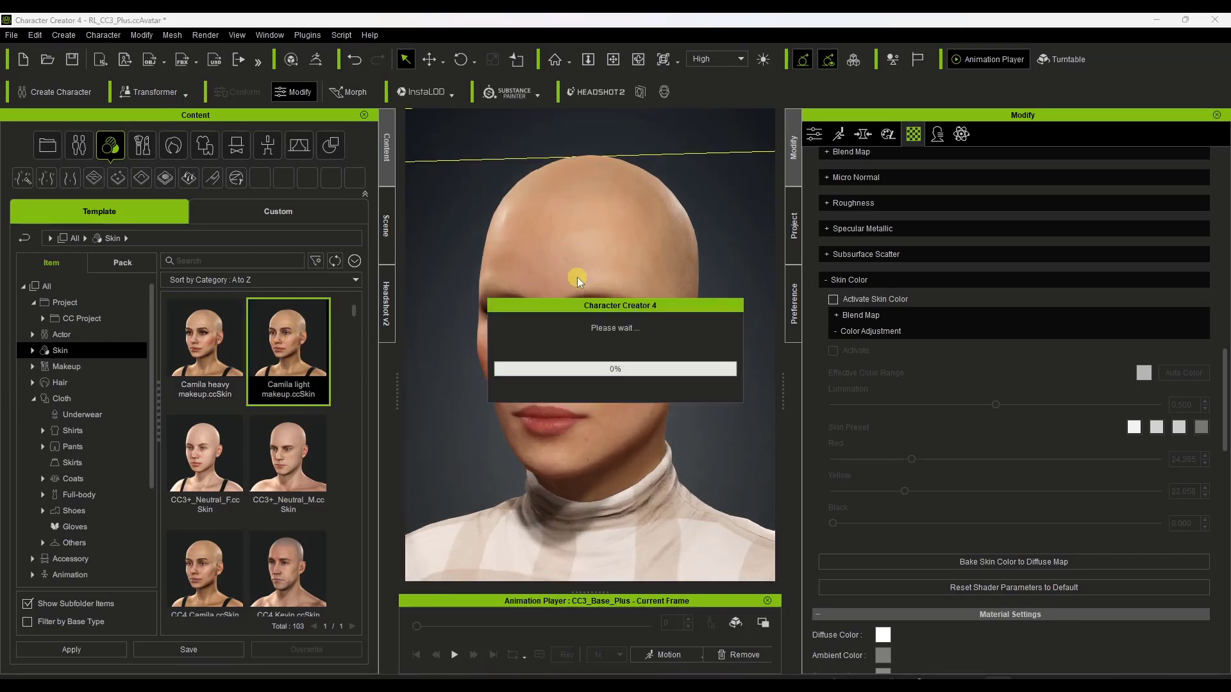
click(585, 377)
click(563, 382)
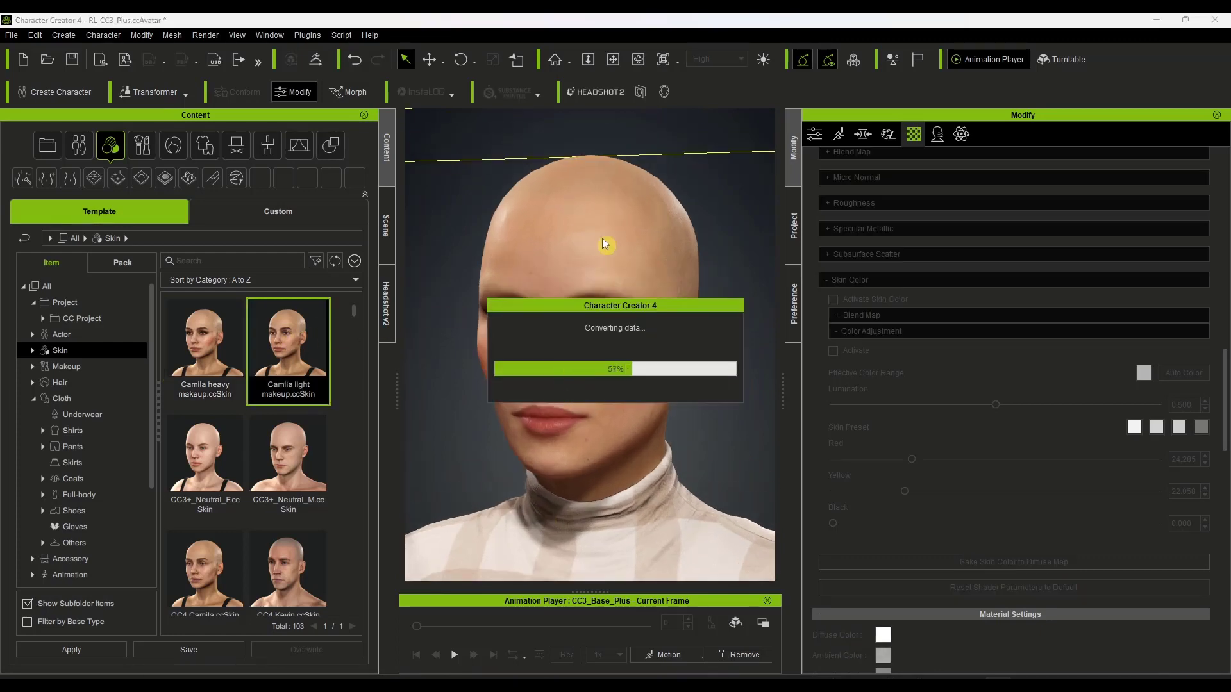
mouse_move(627, 297)
right_down()
mouse_move(571, 157)
mouse_move(437, 297)
mouse_move(642, 287)
right_up()
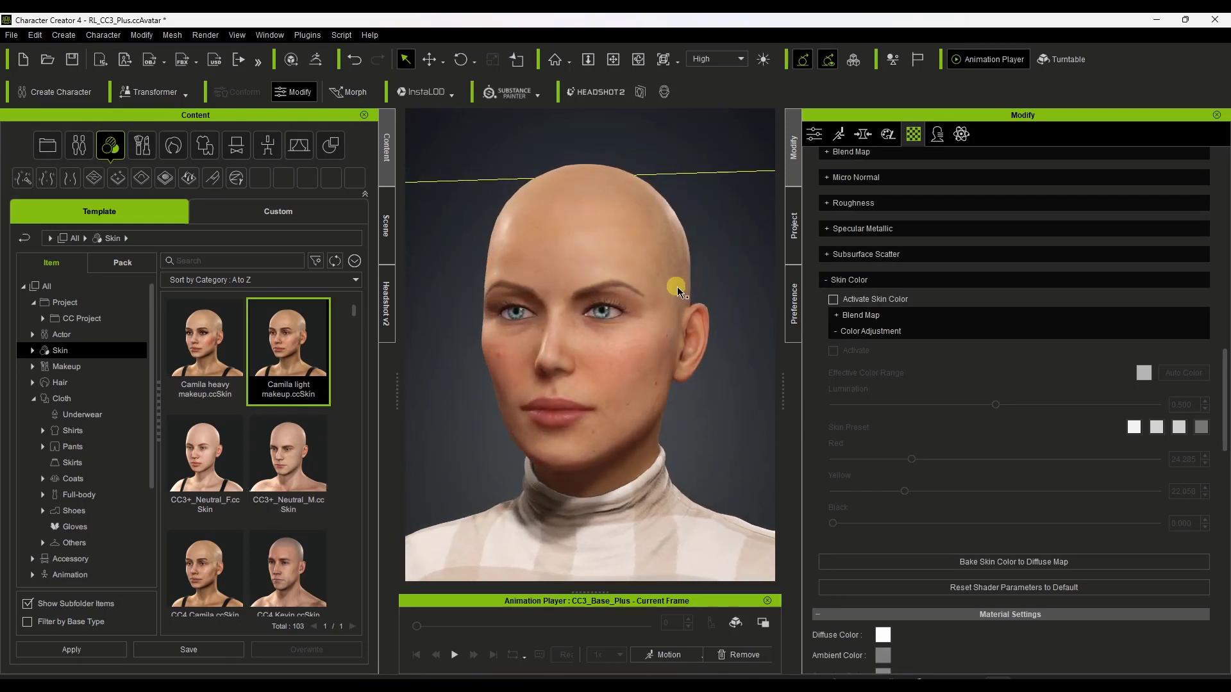
scroll(276, 475, down, 2)
scroll(276, 475, down, 5)
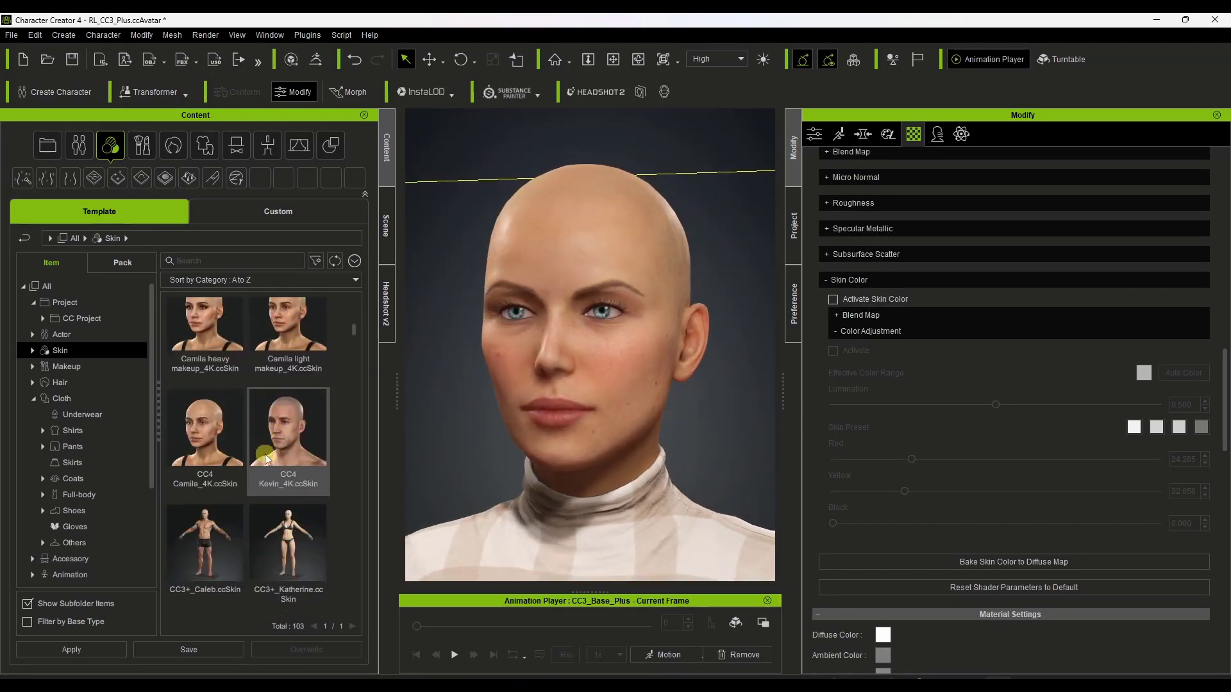
scroll(273, 446, down, 2)
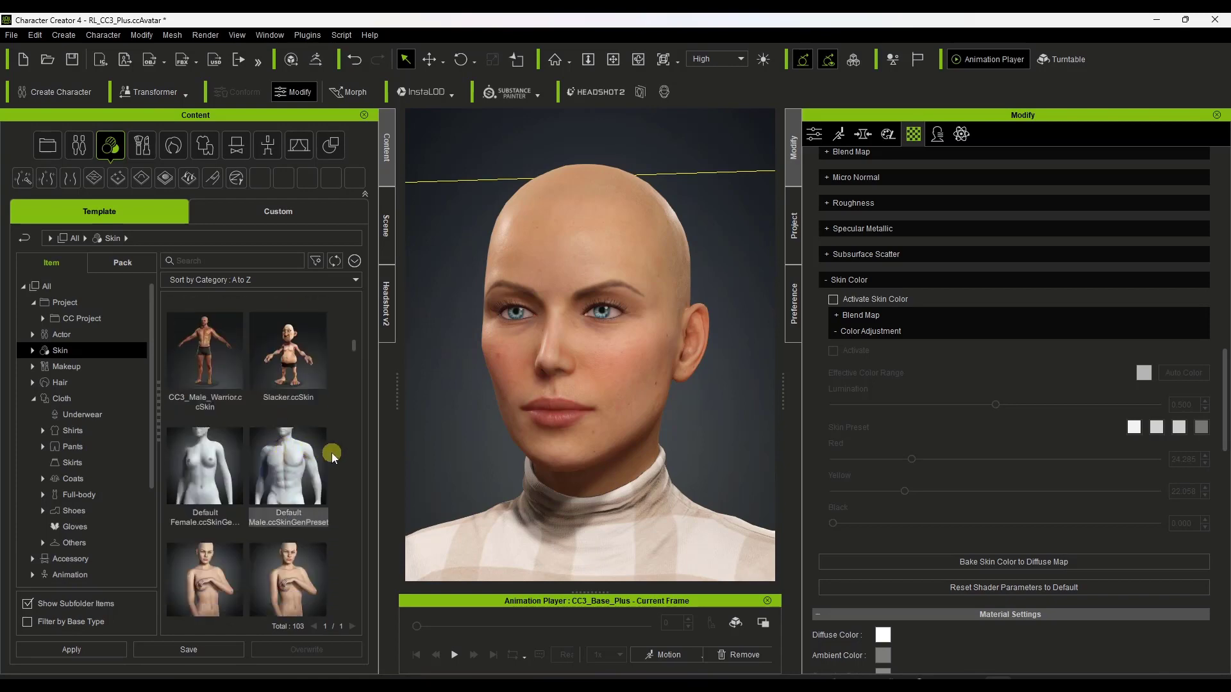
drag(356, 346, 354, 306)
- Put the Curly long ponytail from the Hair category on the character and replace it with the Half up straight hair
click(60, 382)
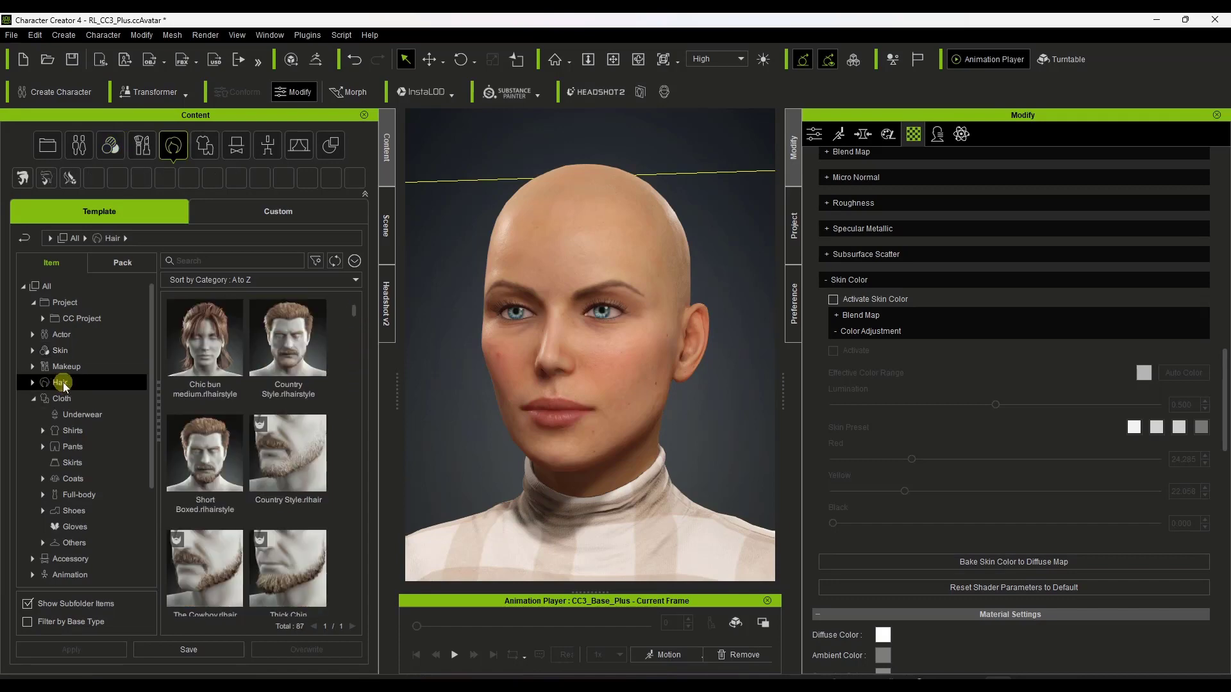
scroll(227, 375, down, 5)
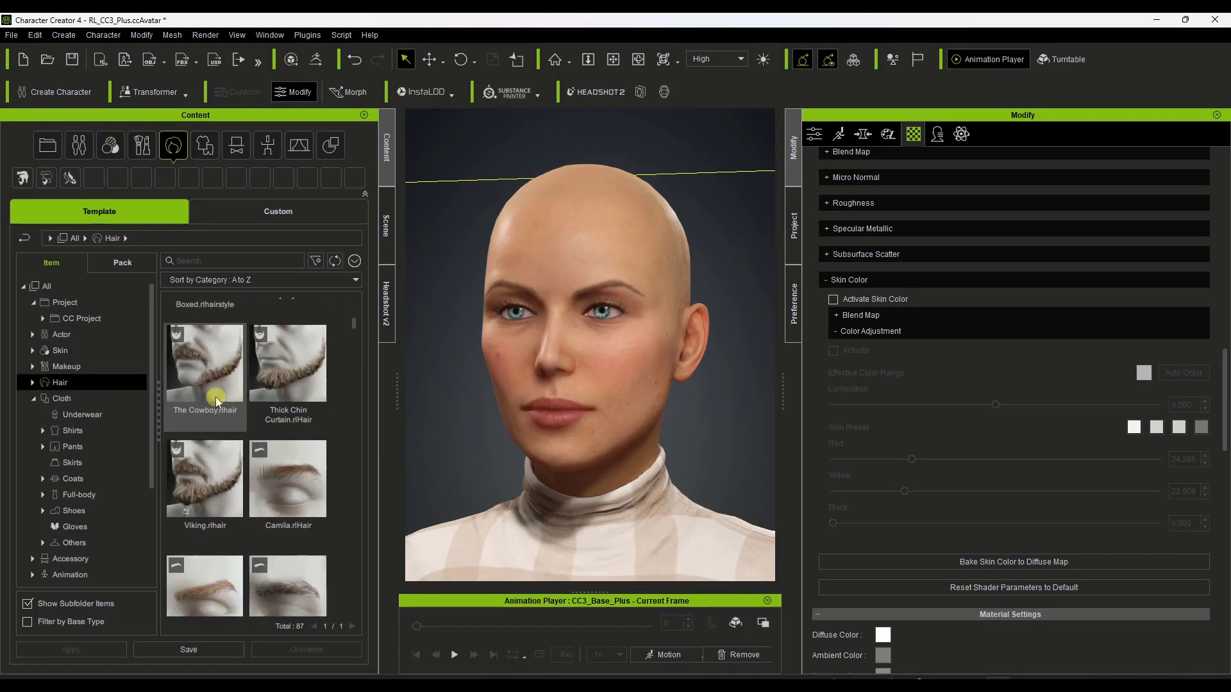
scroll(211, 416, down, 6)
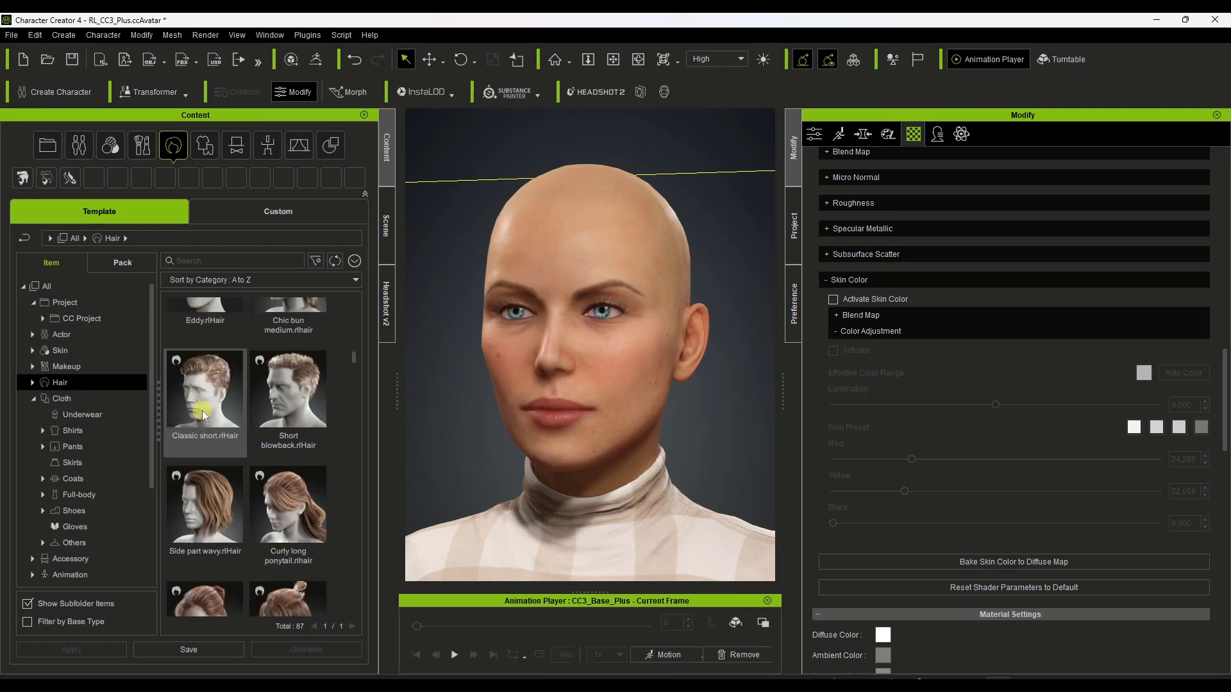
scroll(195, 408, down, 1)
drag(282, 339, 579, 316)
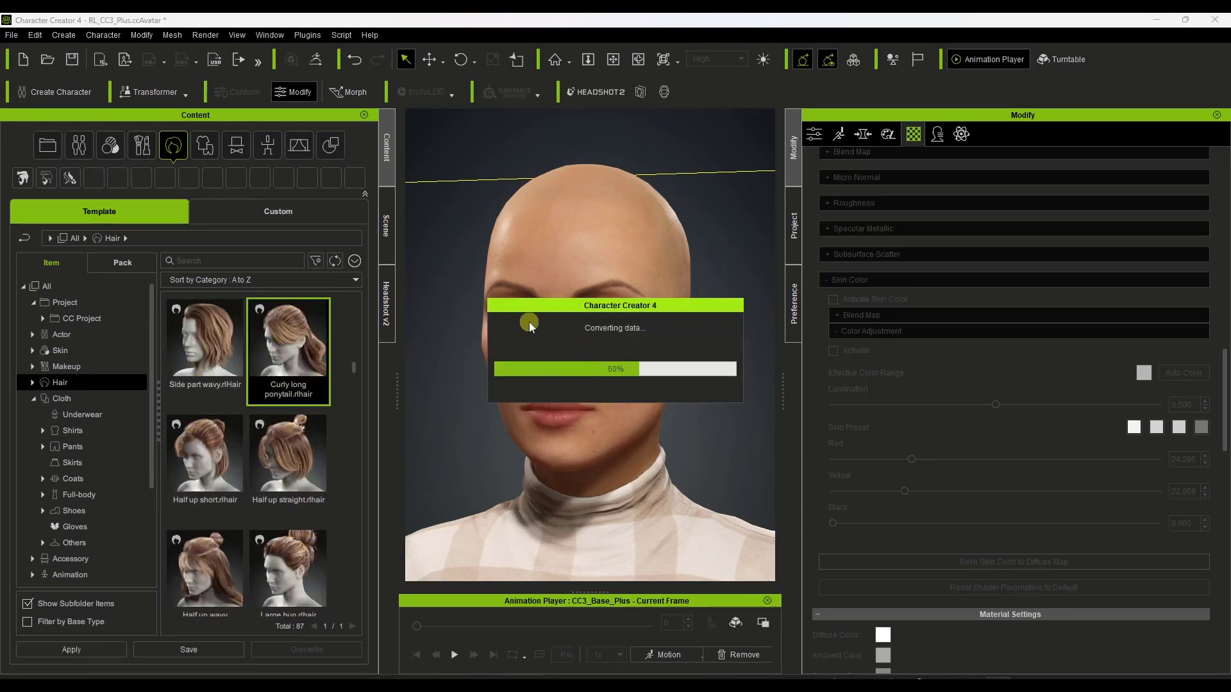
drag(314, 425, 524, 346)
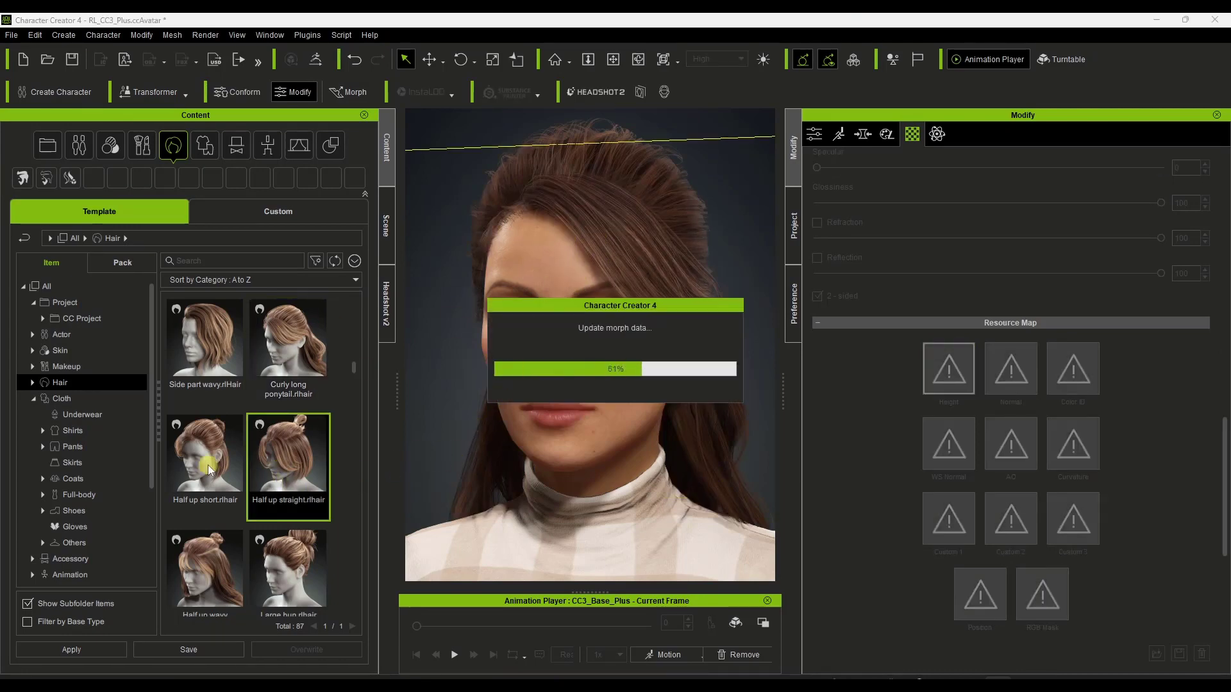
- Inspect the Half up straight hair from several angles and look through the other hairstyles in the Hair category
right_drag(495, 380, 720, 369)
scroll(284, 494, down, 1)
scroll(285, 494, down, 4)
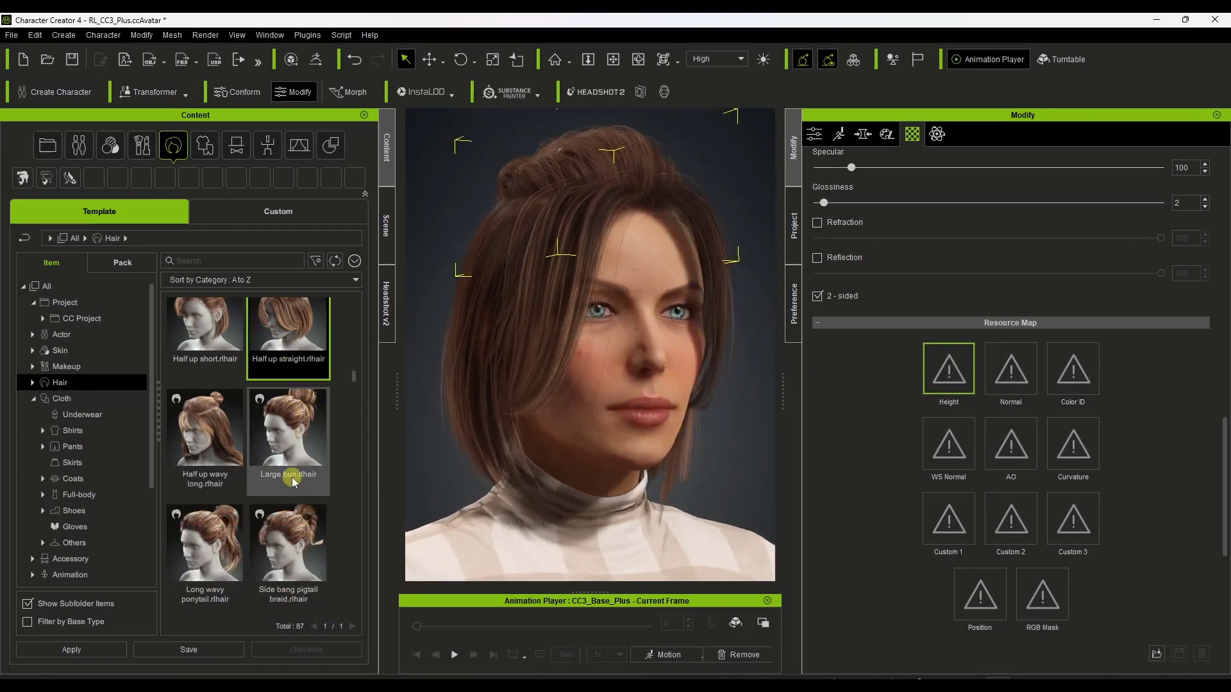
scroll(214, 455, down, 2)
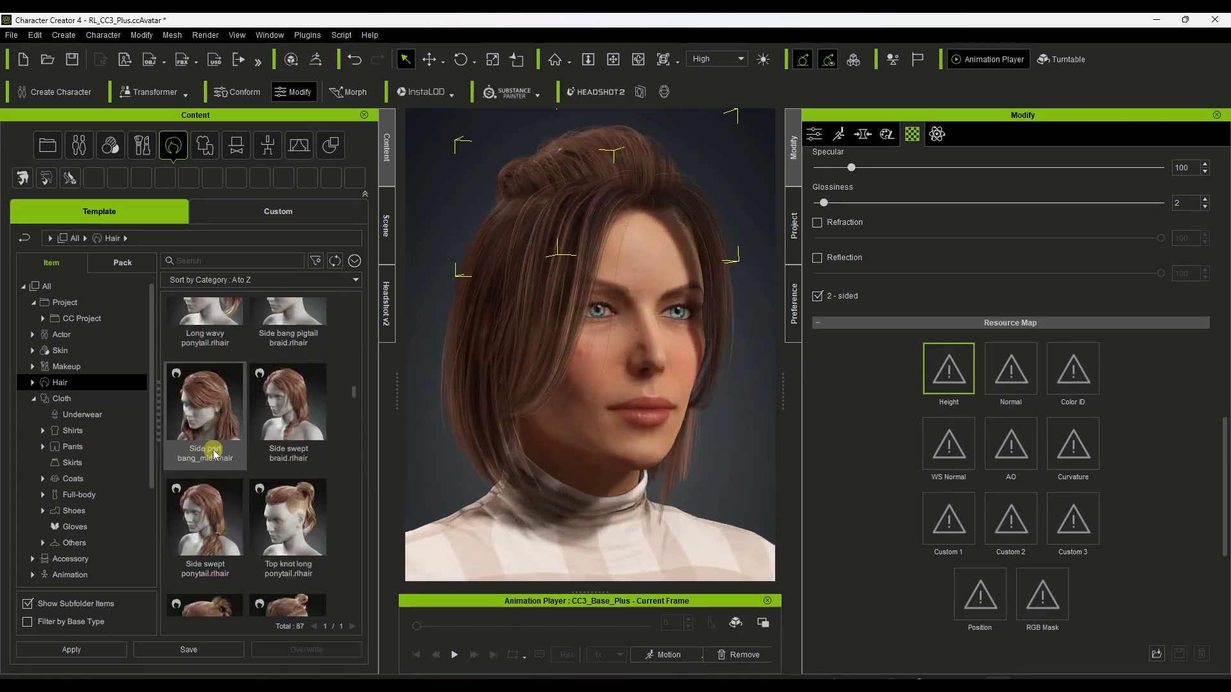
scroll(624, 376, down, 3)
right_drag(627, 381, 478, 207)
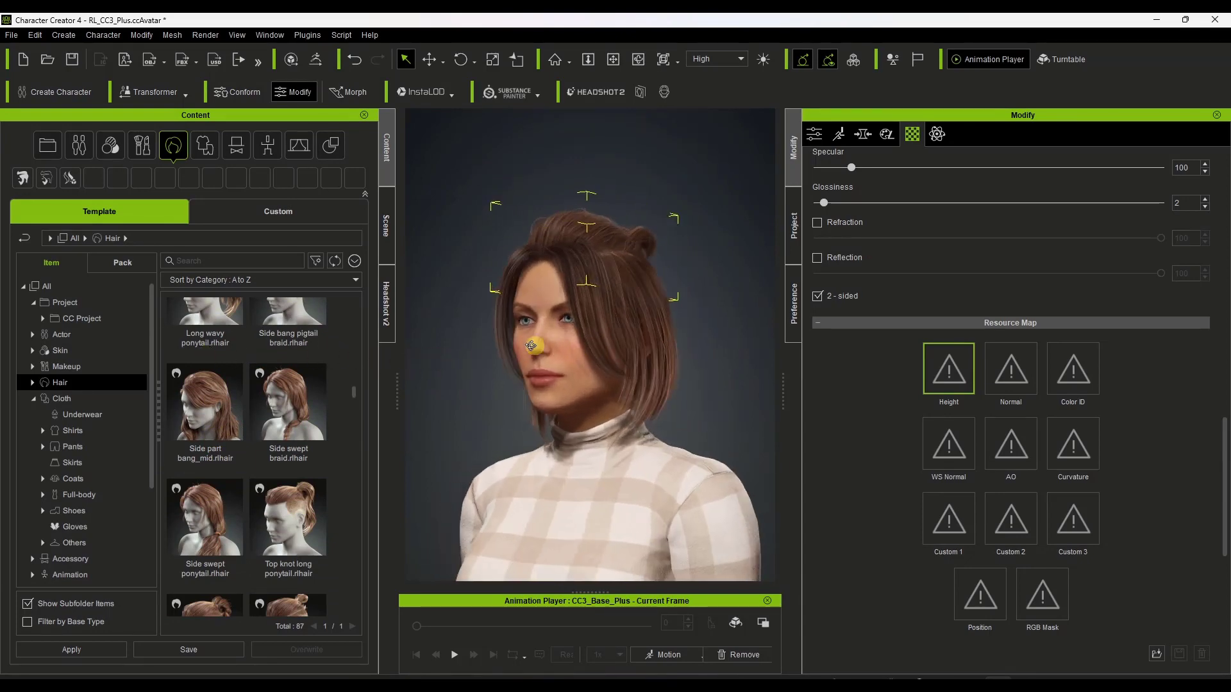
scroll(572, 321, up, 2)
right_drag(681, 322, 620, 296)
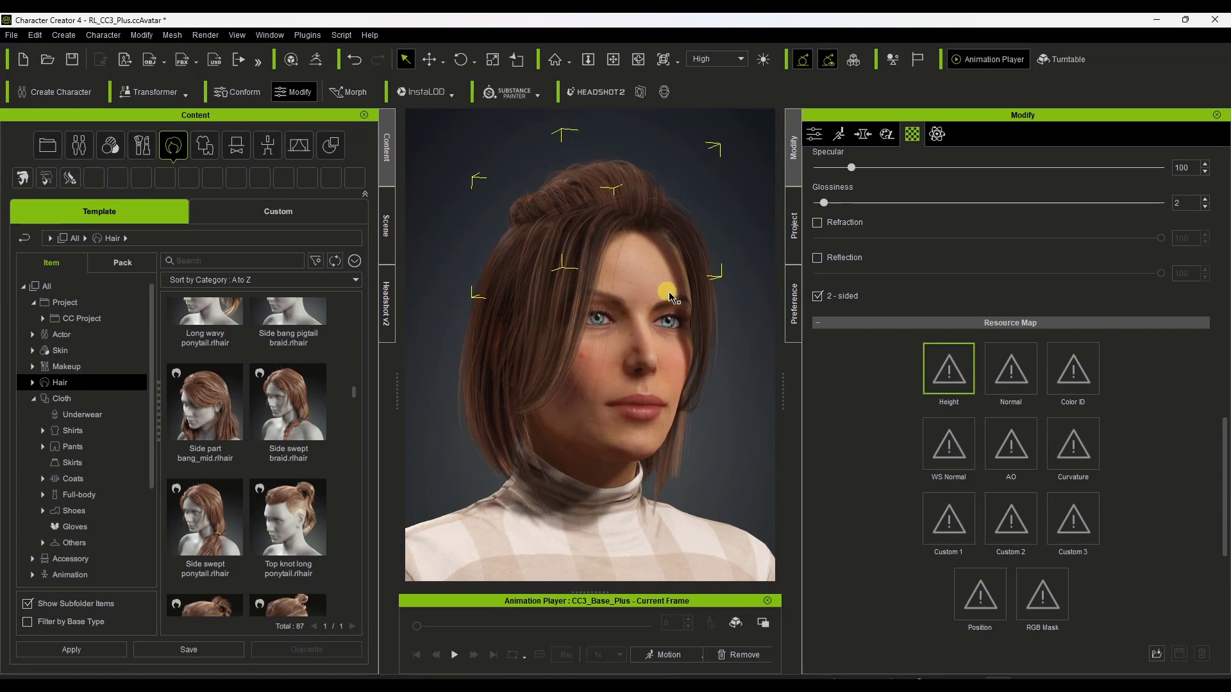
- Select the Hair material of the Base mesh on the character and open its Strand Color settings
click(603, 218)
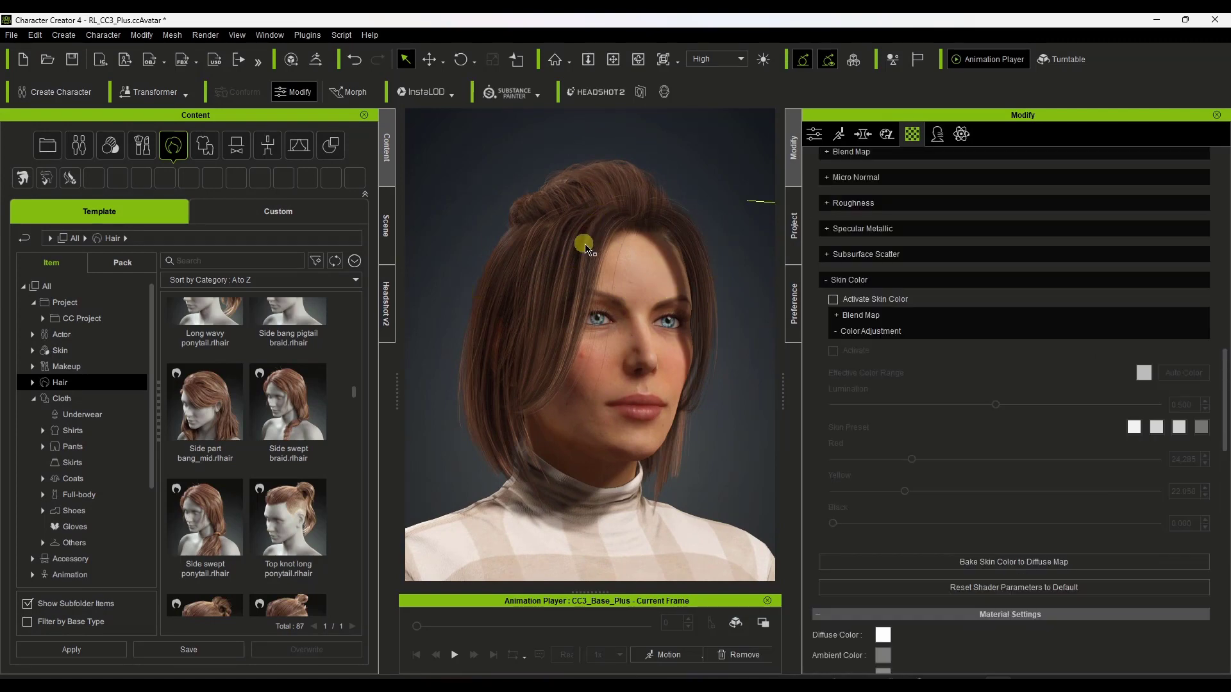
scroll(907, 267, up, 10)
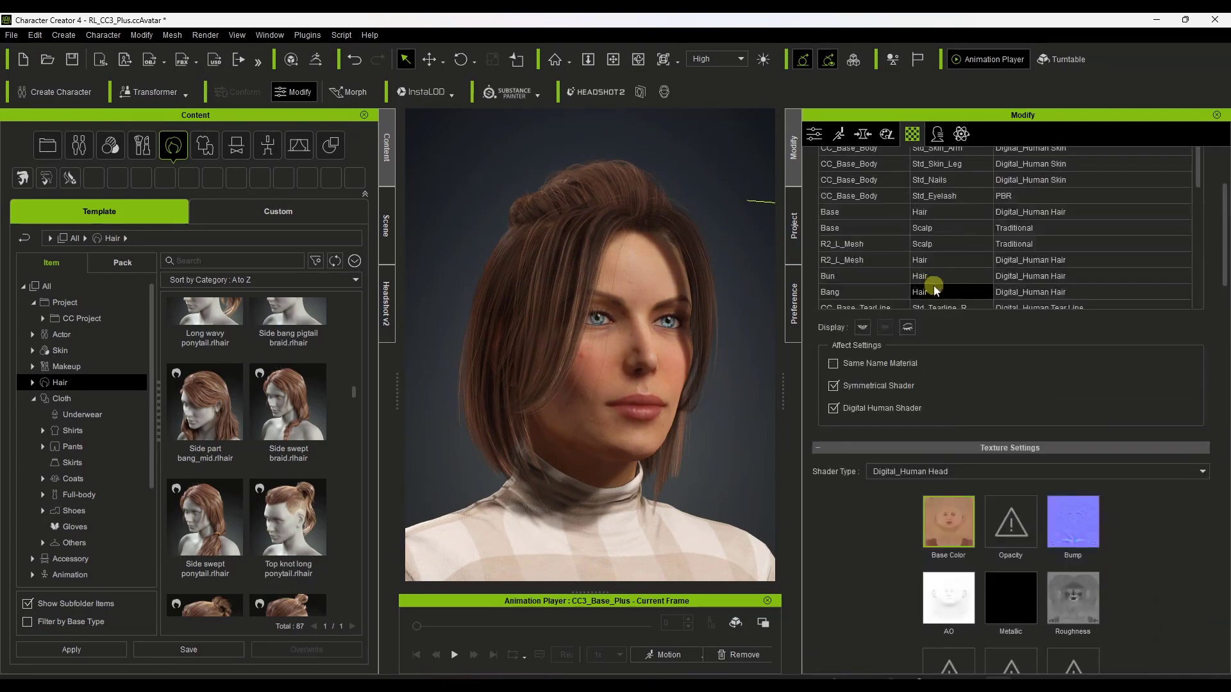
scroll(933, 287, up, 3)
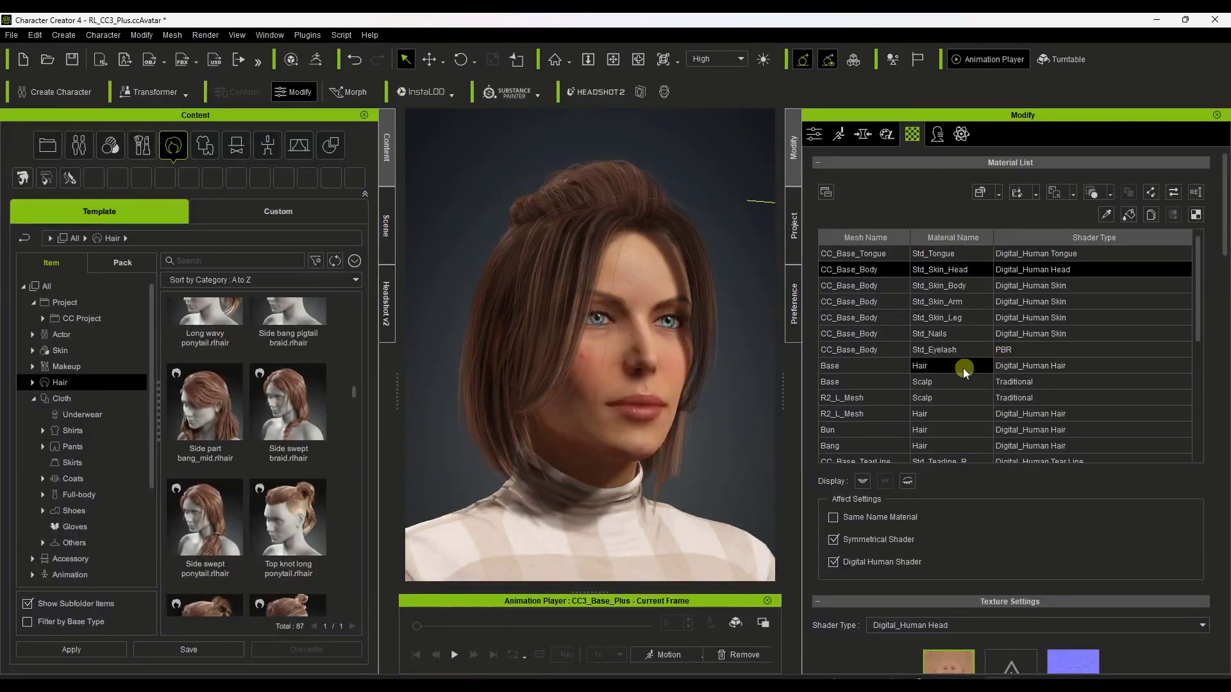
click(921, 366)
scroll(962, 372, down, 10)
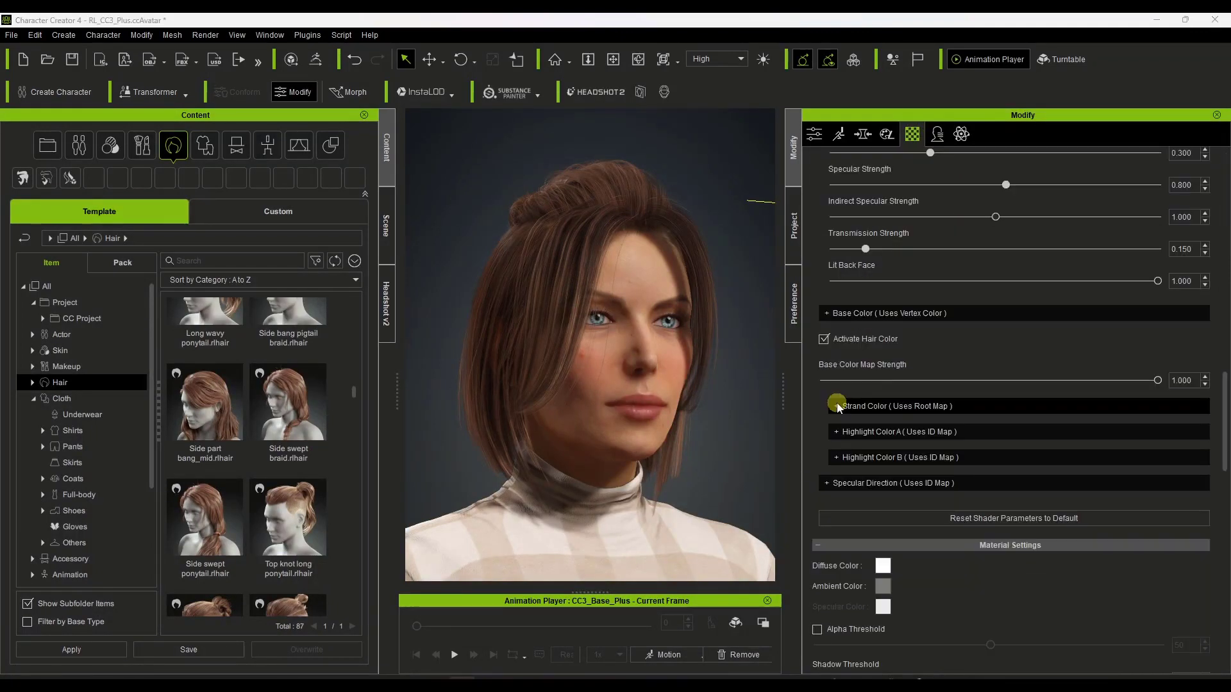
click(835, 406)
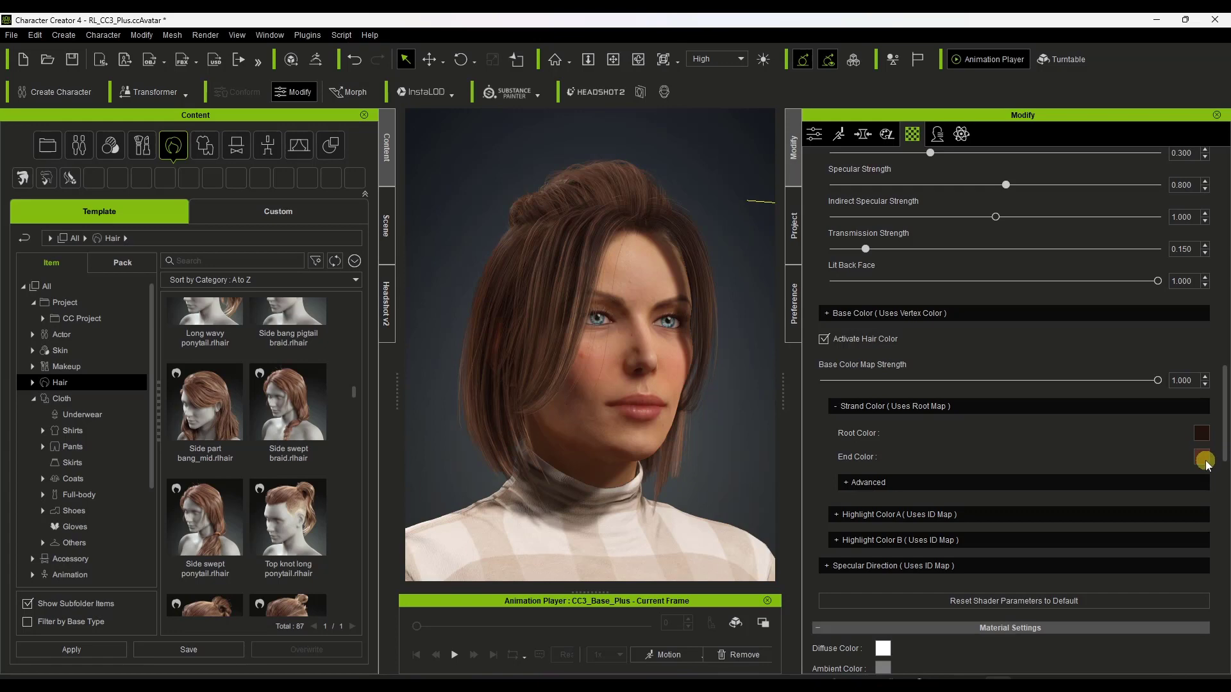
- Try the pale greyish tone #c0aea6 as the End Color of the hair strands
click(1201, 457)
drag(567, 204, 951, 161)
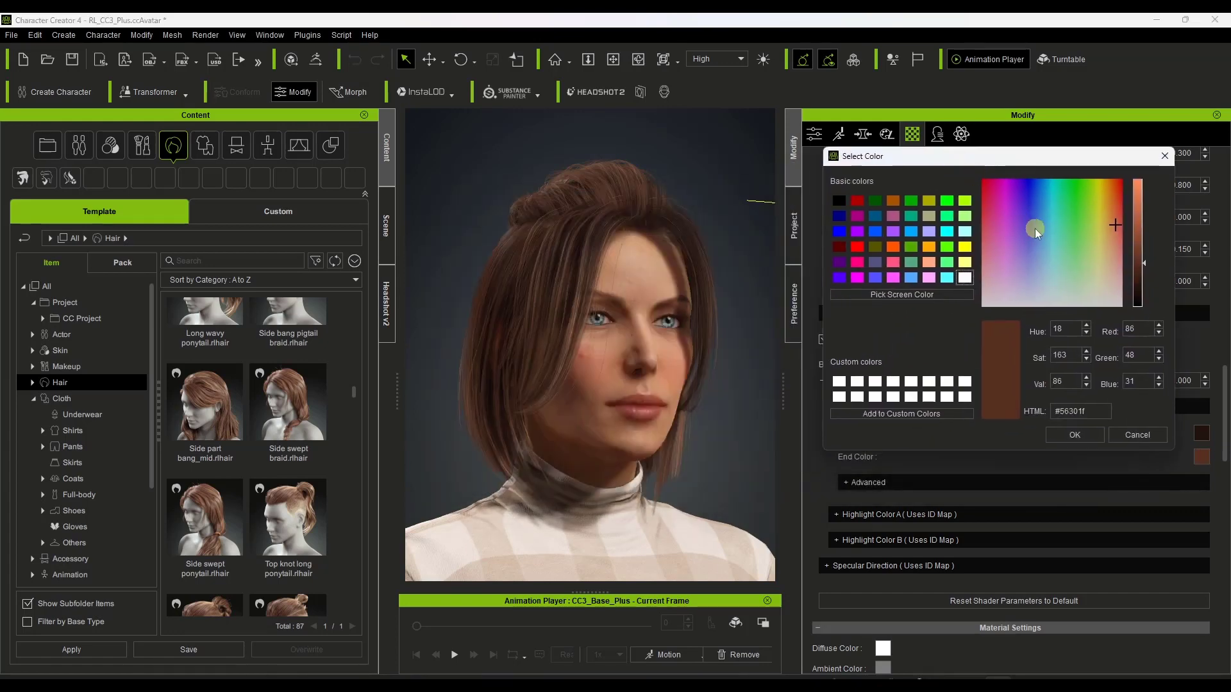
drag(1110, 241, 1142, 212)
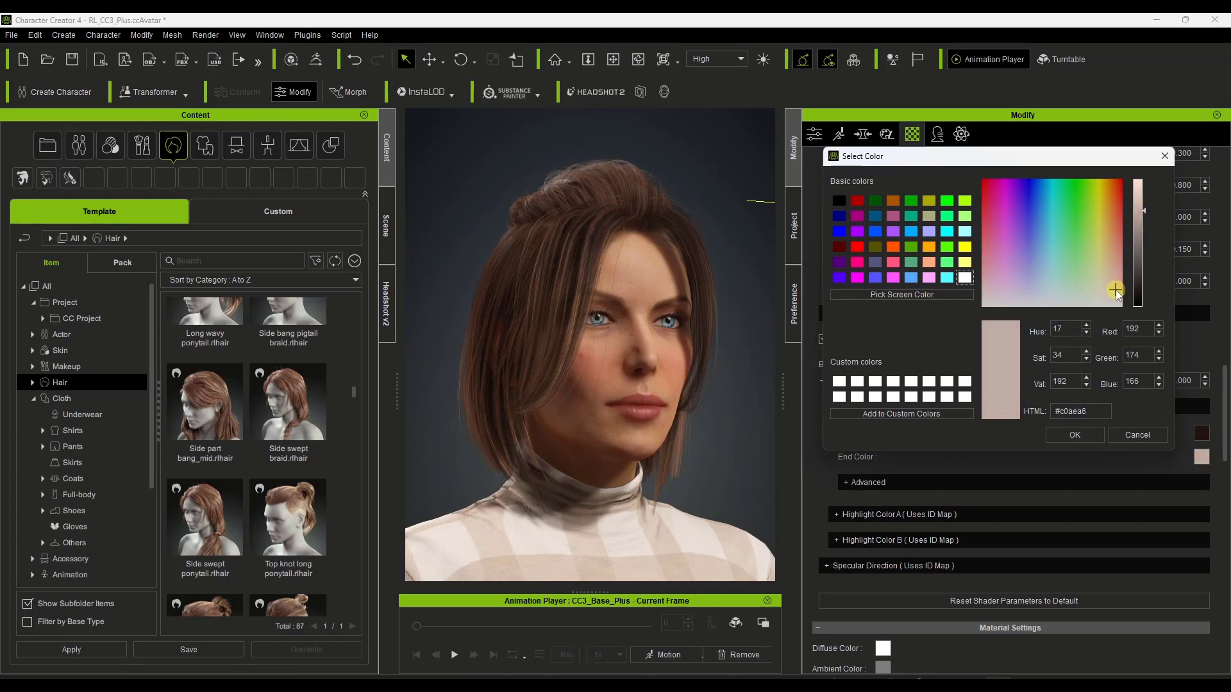
click(1090, 438)
- Expand the advanced Strand Color and Highlight Color A settings and look over the hair's shader parameters
drag(505, 344, 687, 459)
scroll(586, 352, down, 3)
drag(586, 352, 783, 406)
click(843, 482)
scroll(883, 449, down, 5)
scroll(882, 423, down, 3)
scroll(882, 414, down, 7)
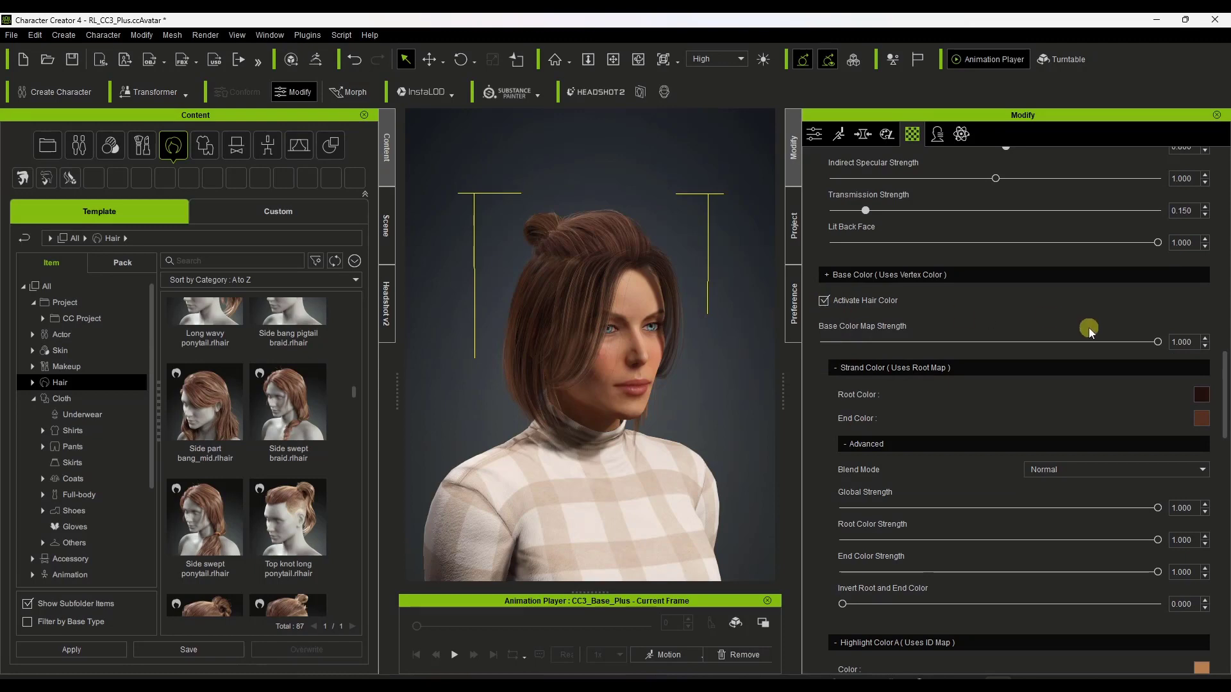
scroll(947, 398, down, 2)
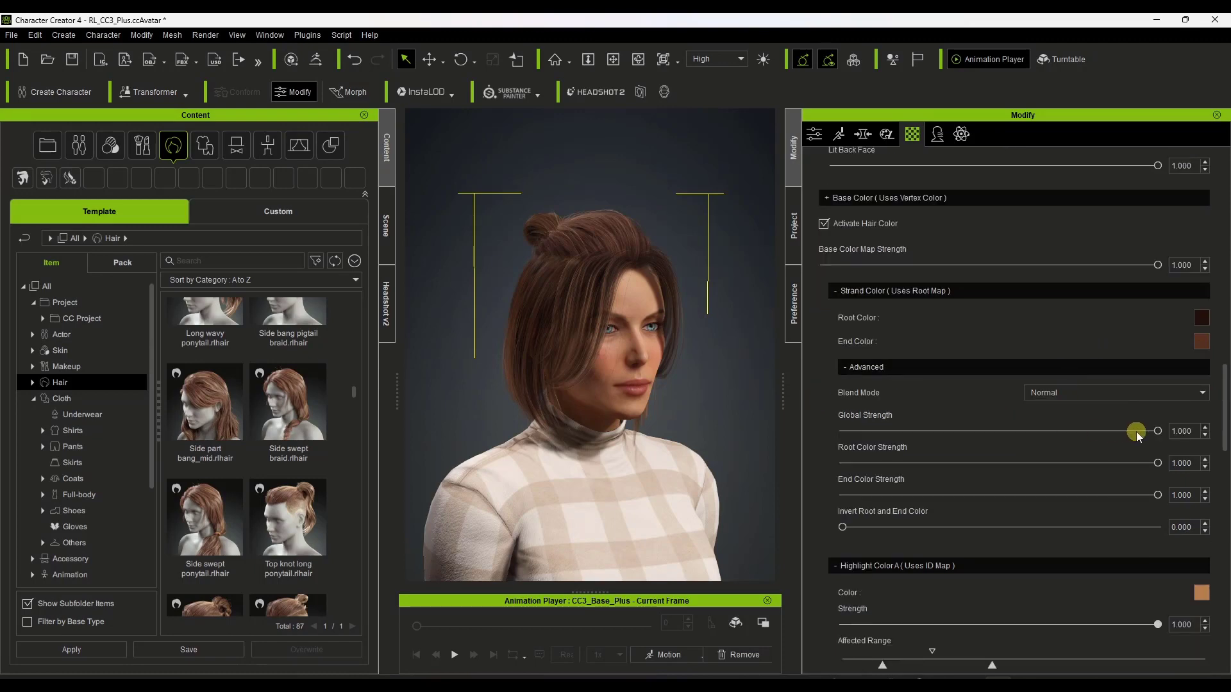
- Set the End Color of the hair strands to the light peach #f4bd99
click(1183, 341)
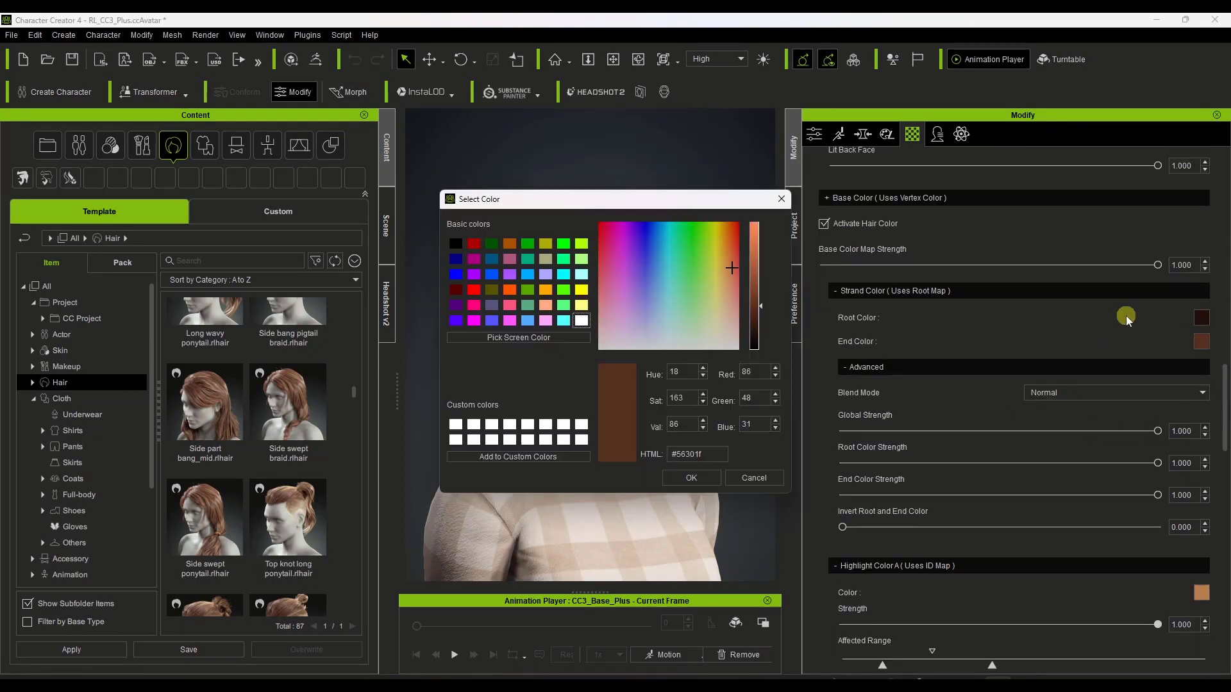
drag(753, 275, 756, 233)
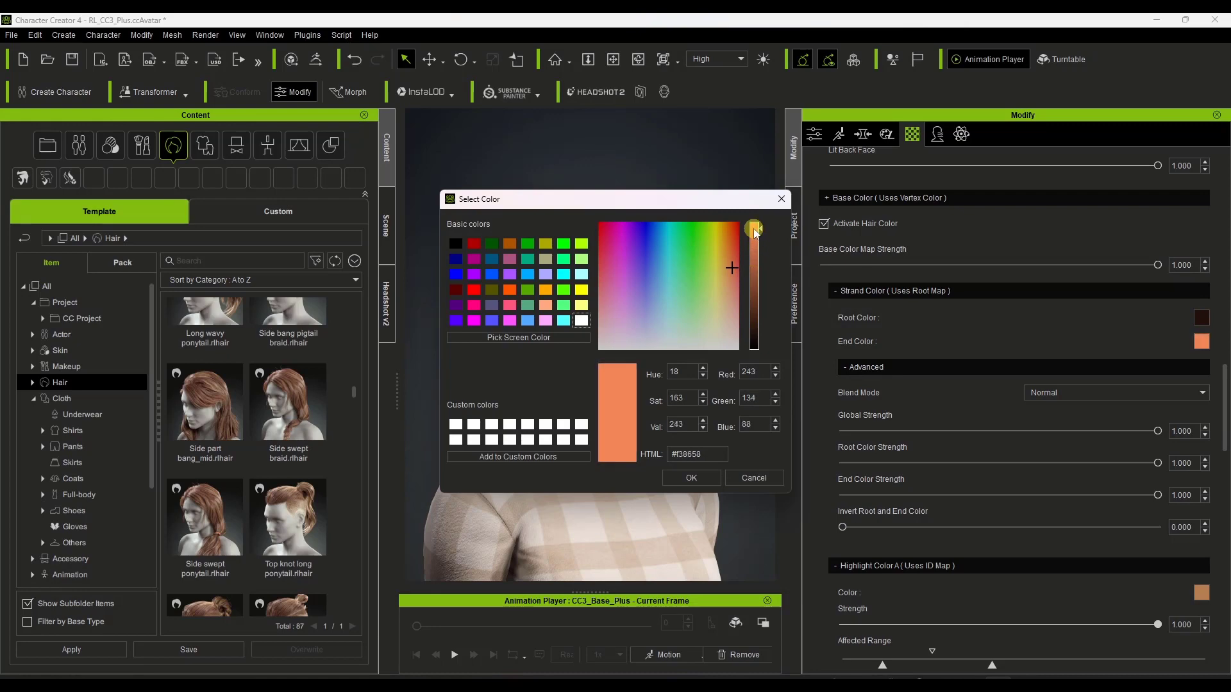
drag(734, 292, 735, 306)
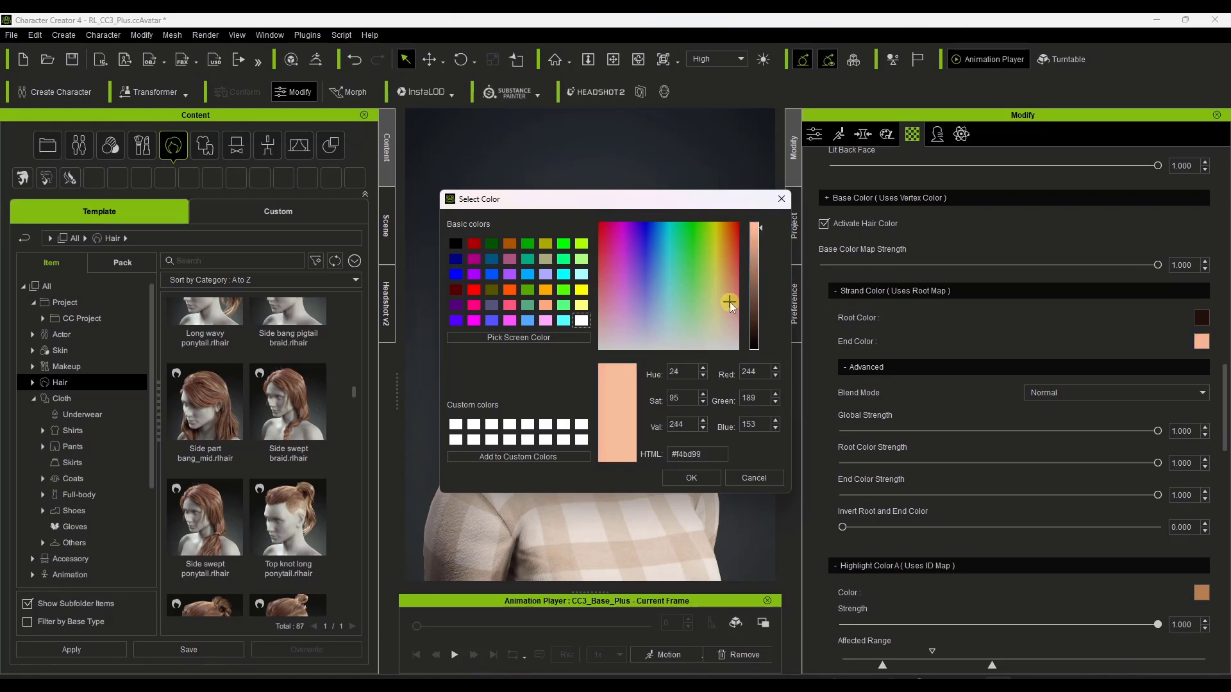
click(691, 480)
- Inspect the recolored hair close up and from a distance, and review the Highlight Color A settings
right_drag(568, 268, 521, 347)
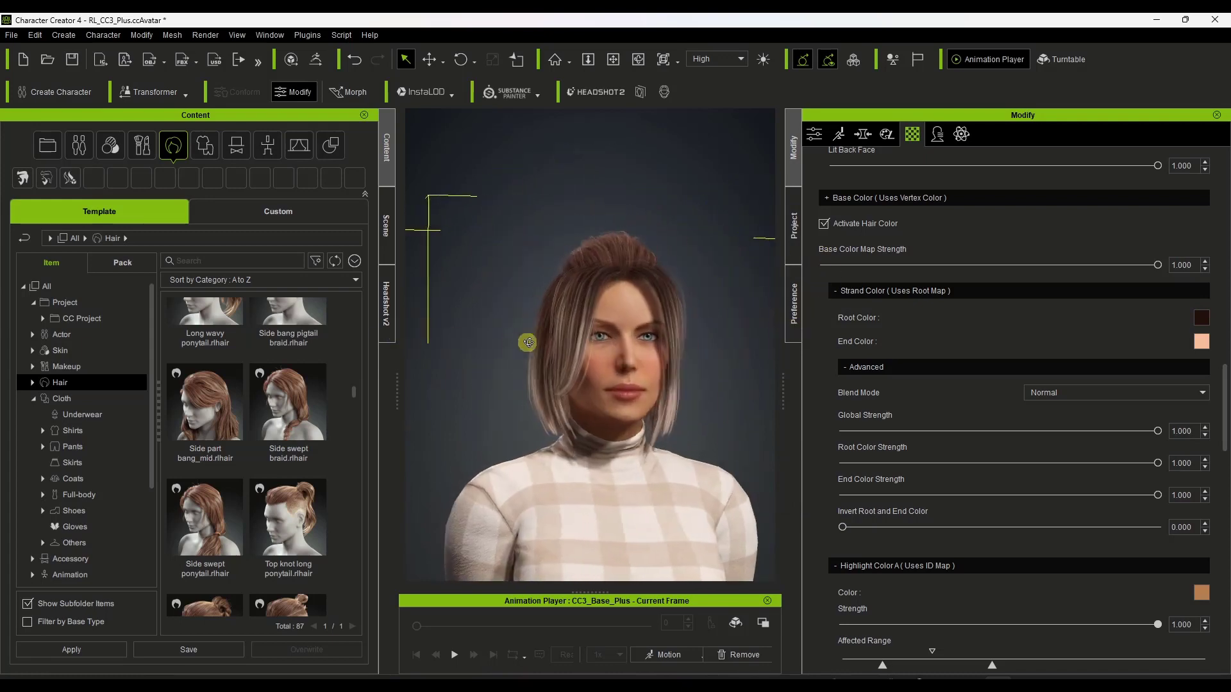
scroll(667, 352, up, 5)
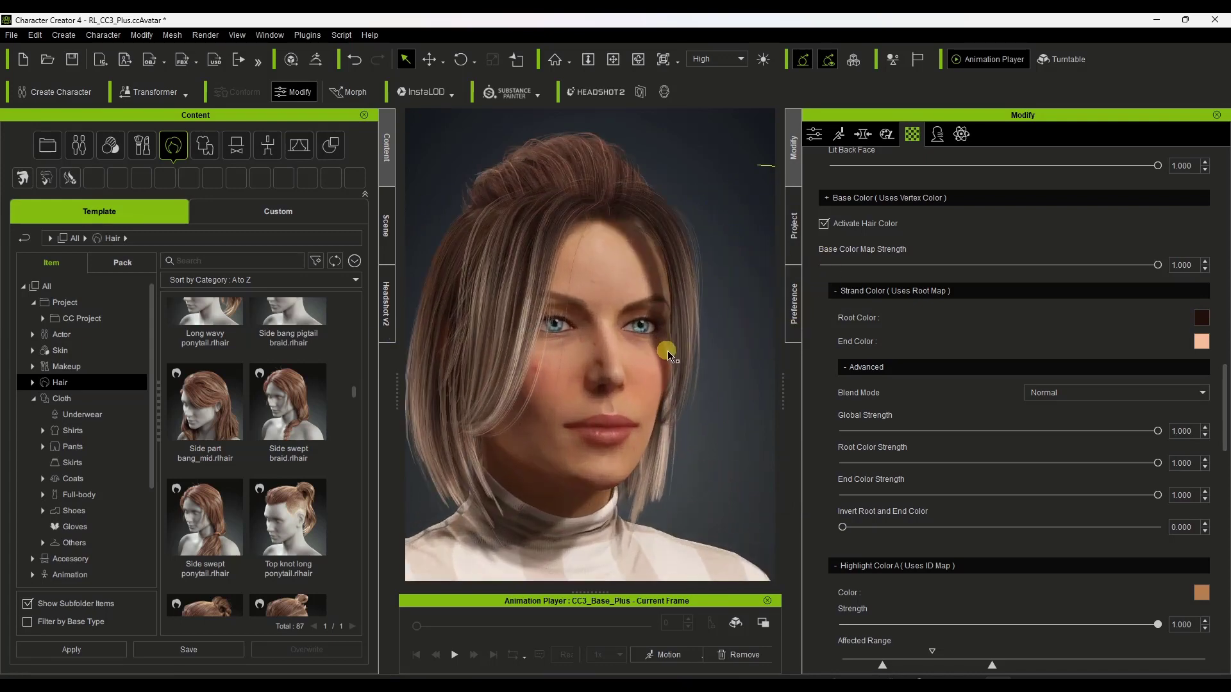
right_drag(668, 351, 620, 356)
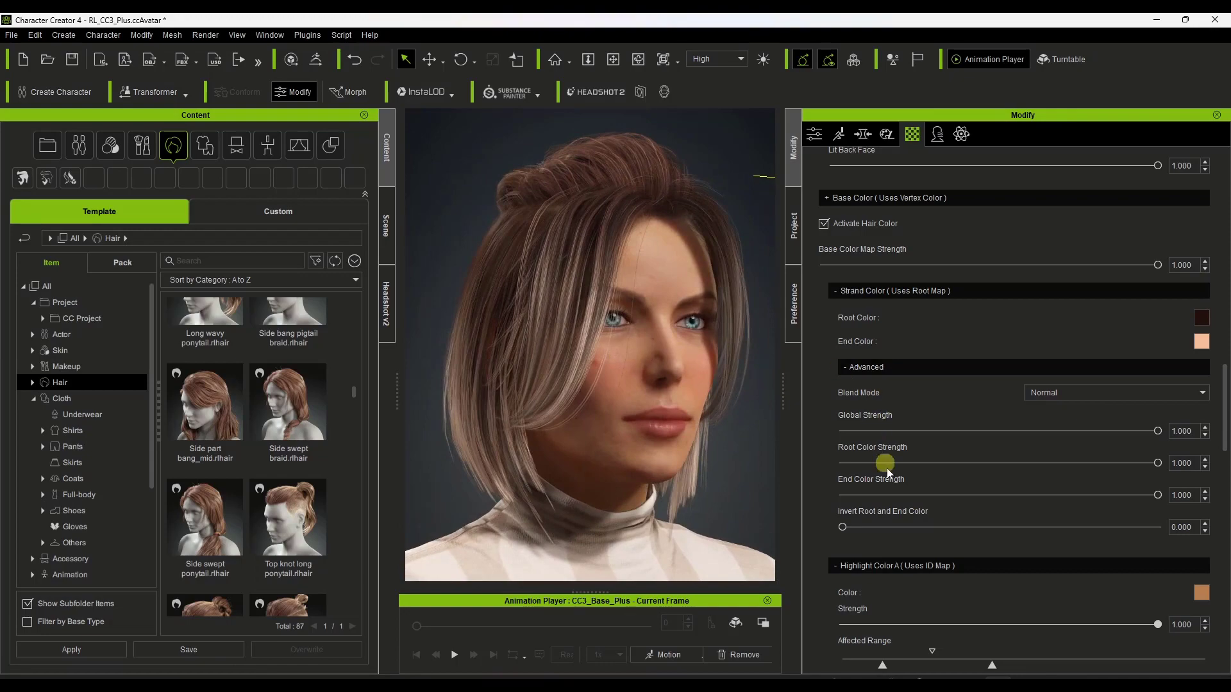
scroll(881, 454, down, 3)
right_drag(615, 410, 571, 468)
scroll(563, 398, down, 5)
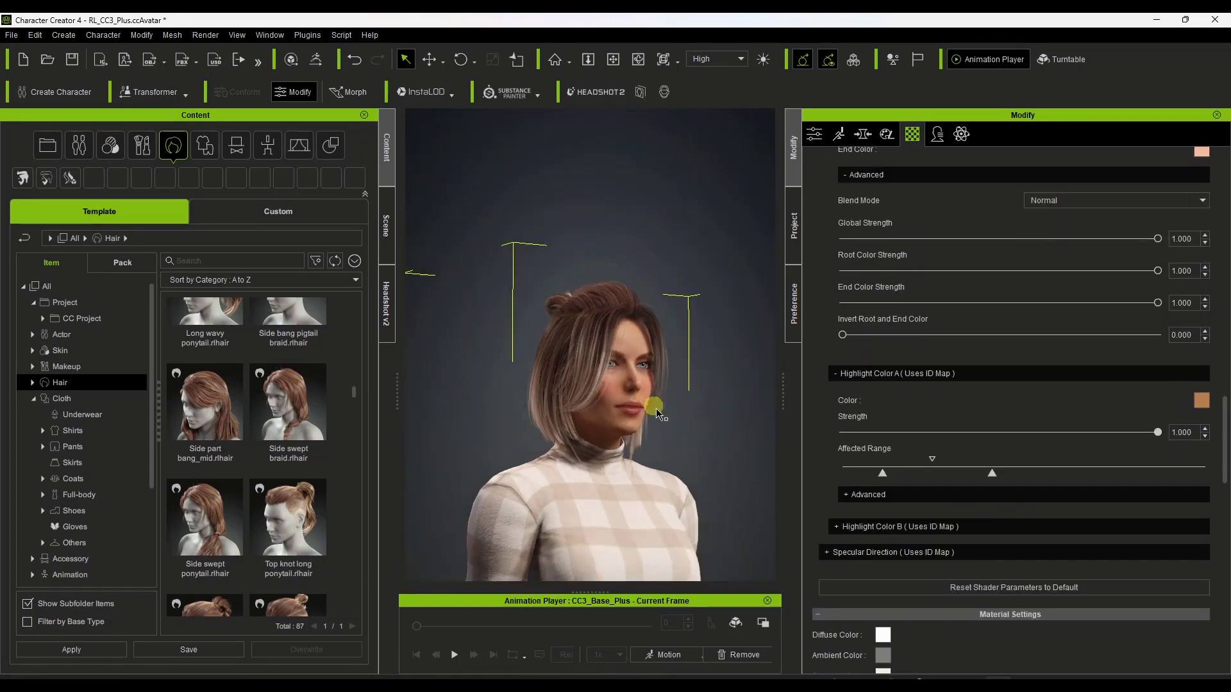
scroll(642, 446, up, 6)
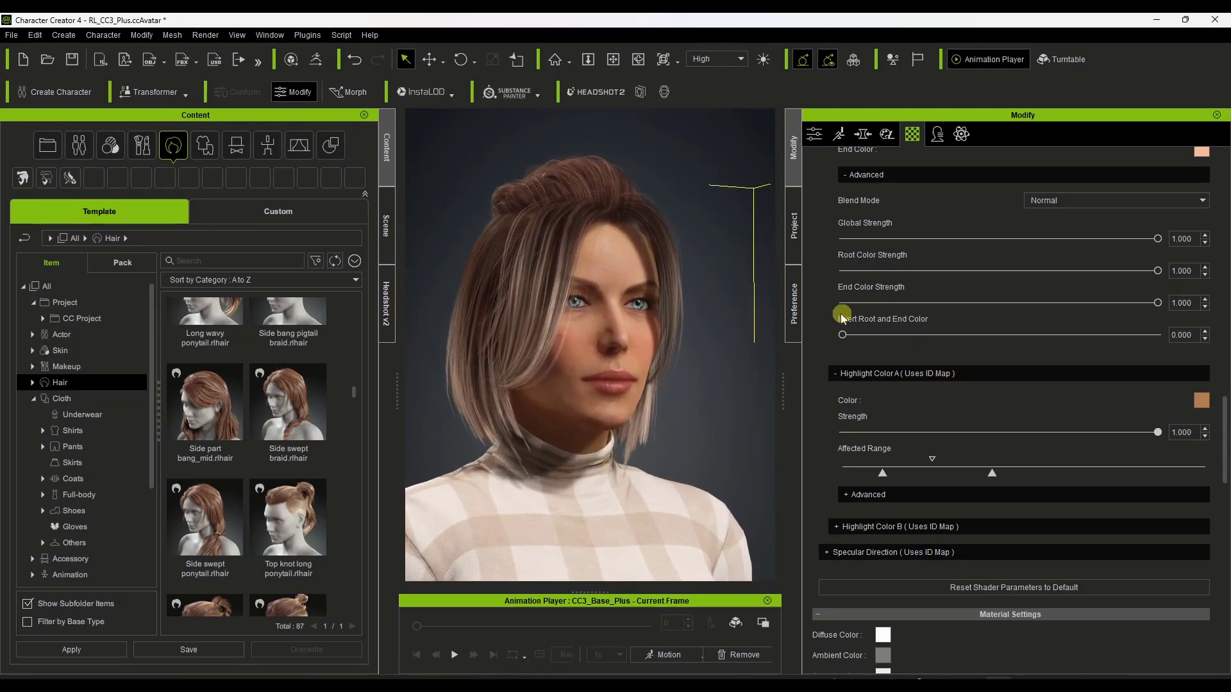
- Put the High Heels from the Shoes category on the character and check the full figure
scroll(633, 221, down, 6)
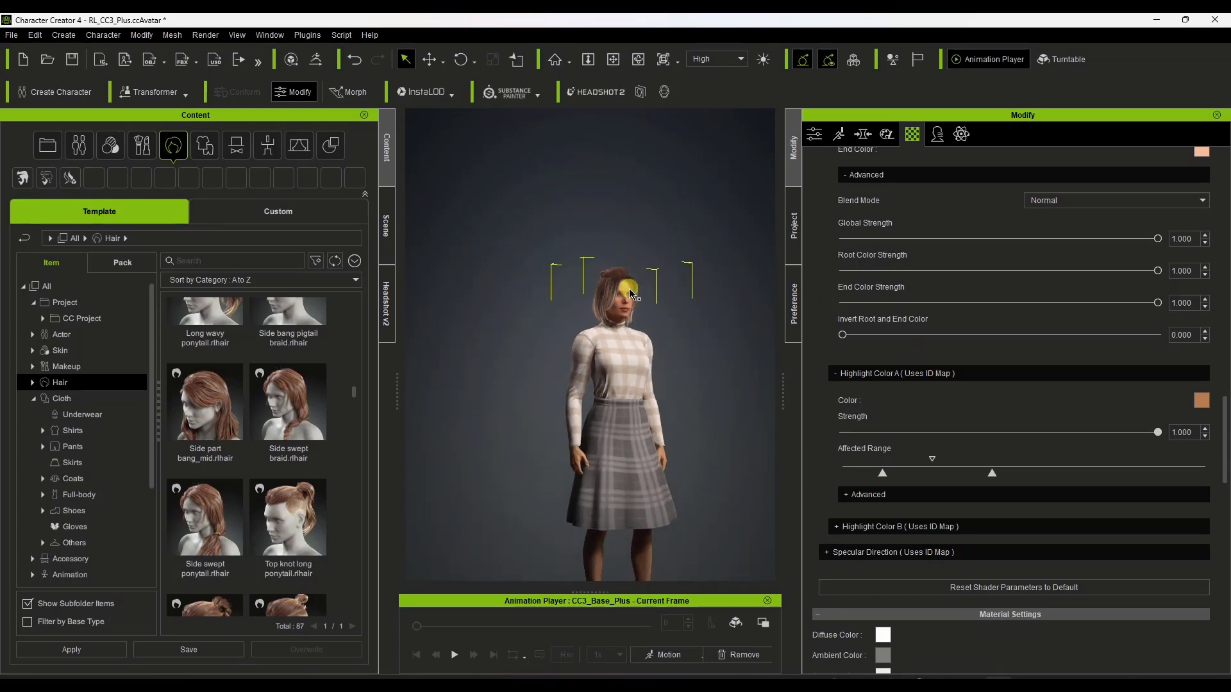
mouse_move(630, 294)
right_down()
mouse_move(548, 410)
mouse_move(734, 447)
mouse_move(706, 449)
right_up()
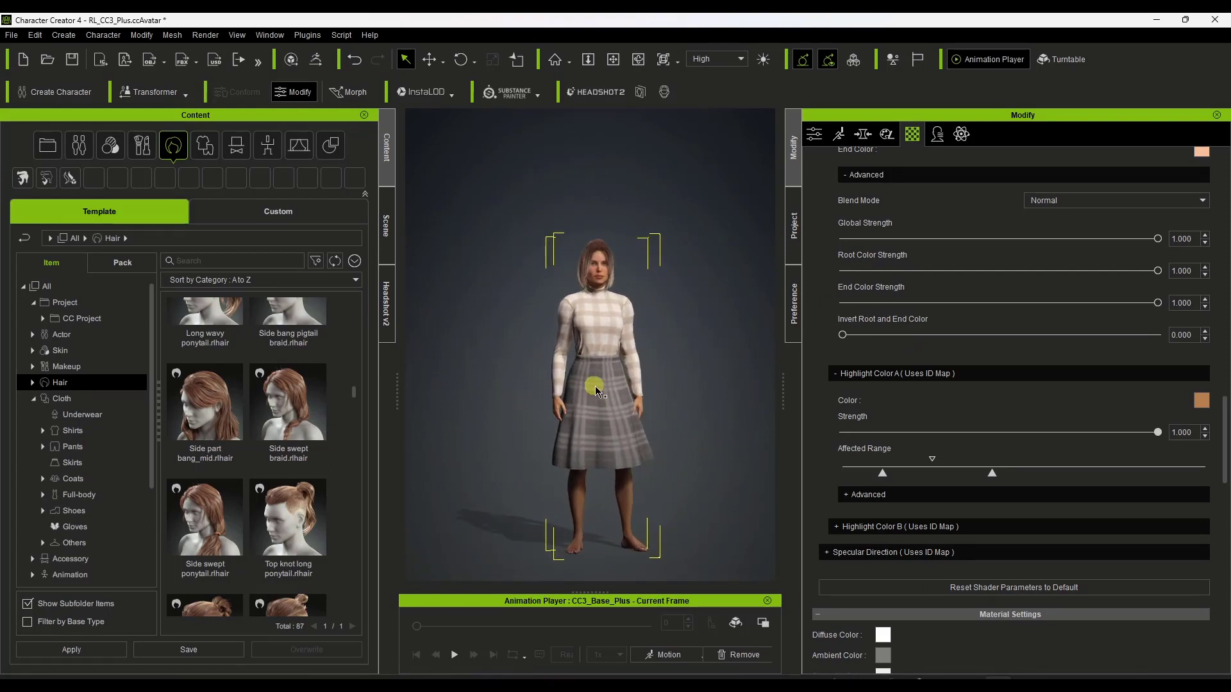
click(75, 512)
scroll(271, 447, down, 1)
scroll(271, 447, down, 4)
drag(287, 401, 631, 549)
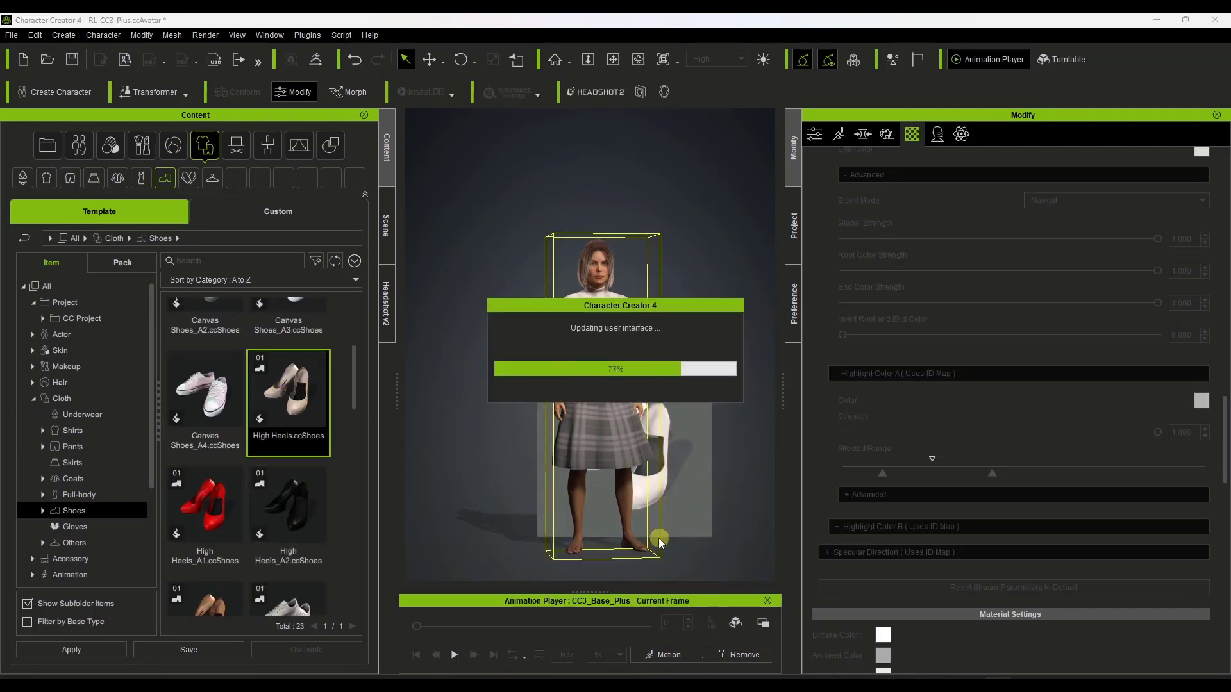
right_drag(659, 412, 591, 267)
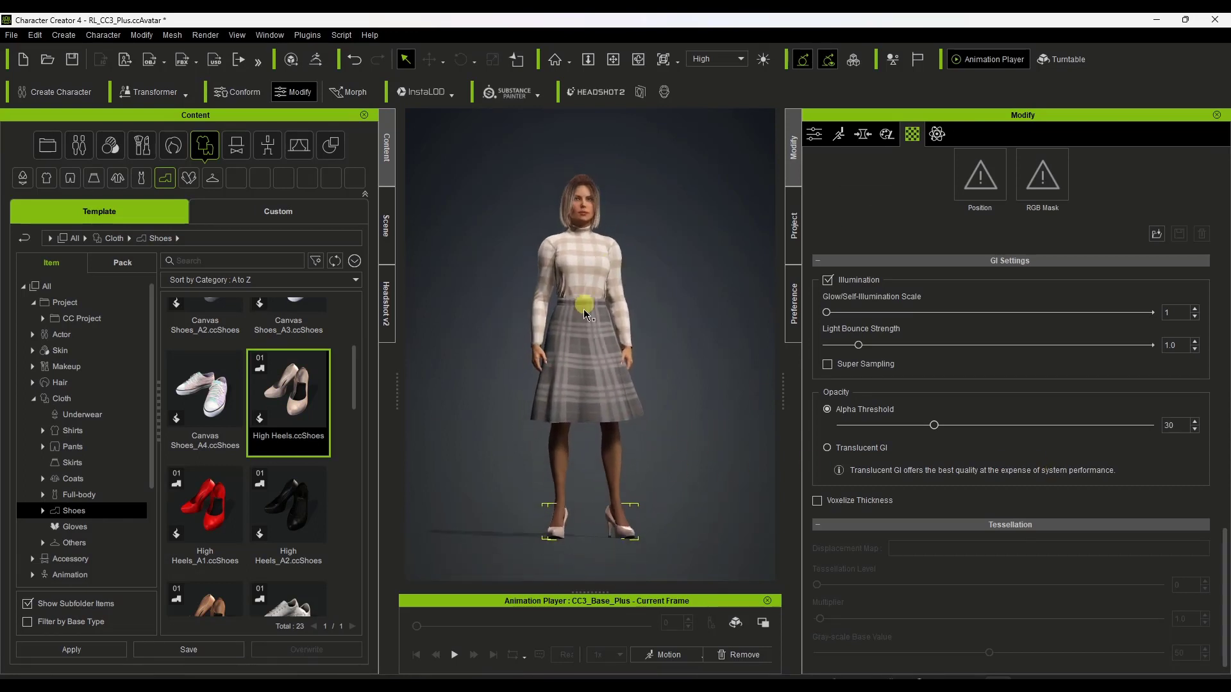
- Look through the Motion-Plus, Motion and Pose content in the Animation category
scroll(71, 517, down, 3)
click(31, 512)
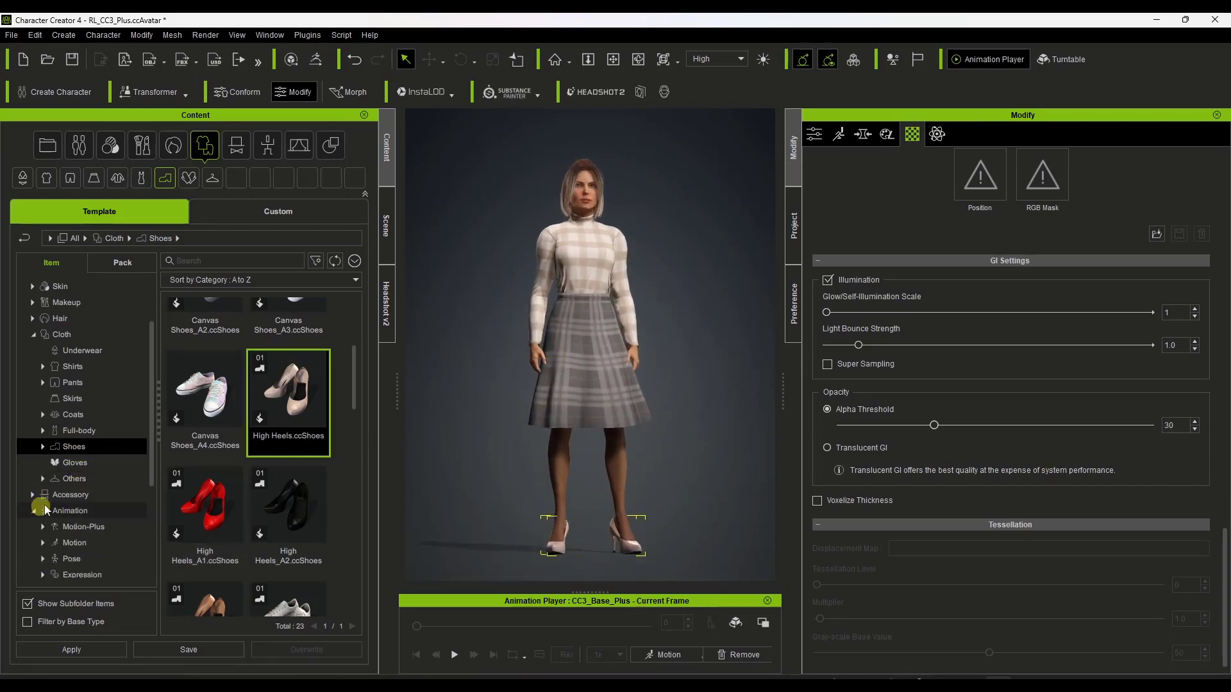
scroll(57, 449, down, 6)
click(68, 384)
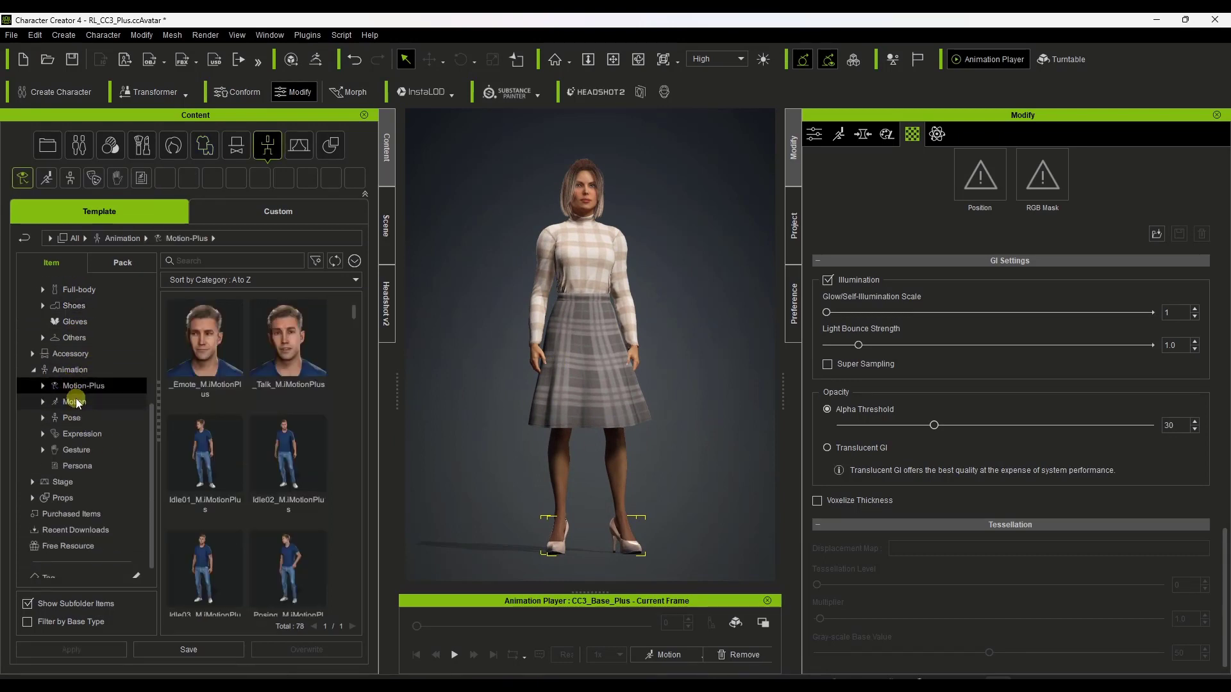
click(76, 401)
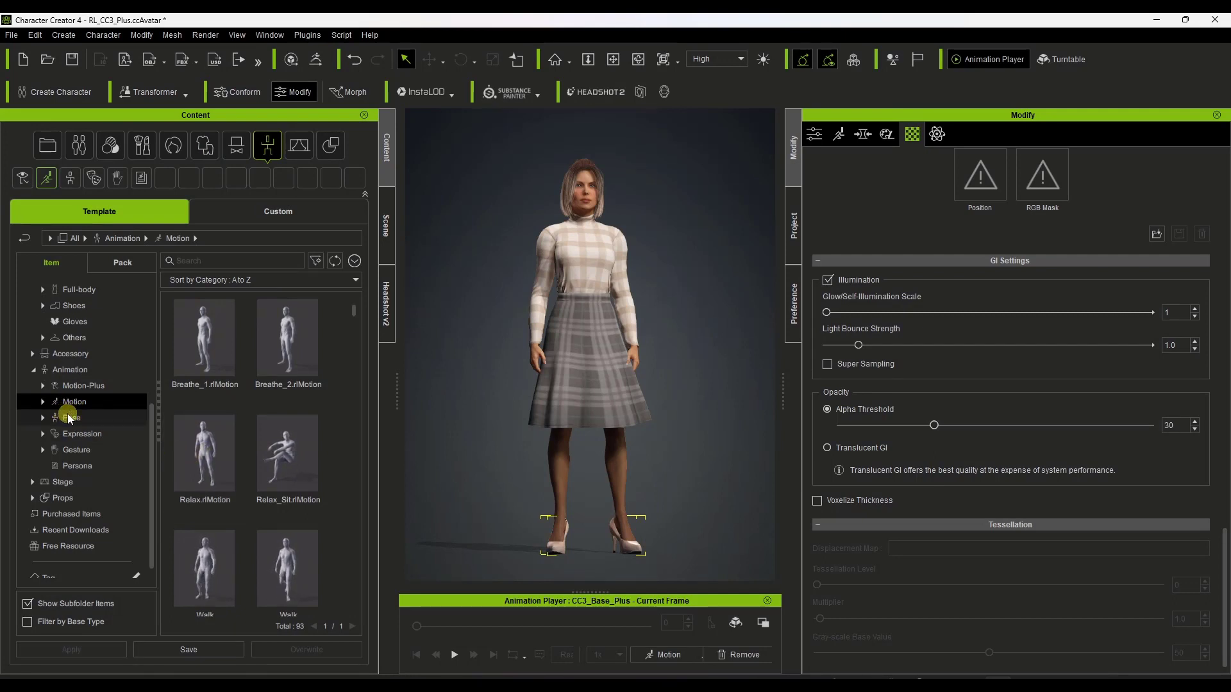
click(69, 419)
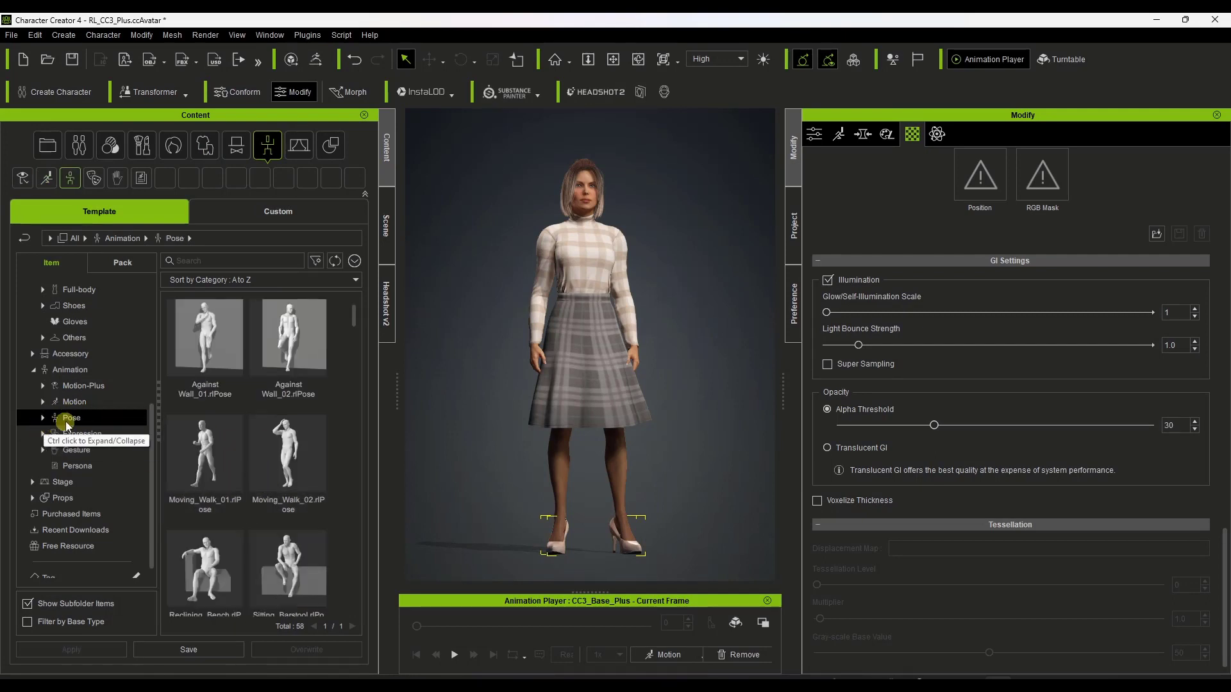
click(73, 403)
scroll(267, 425, down, 2)
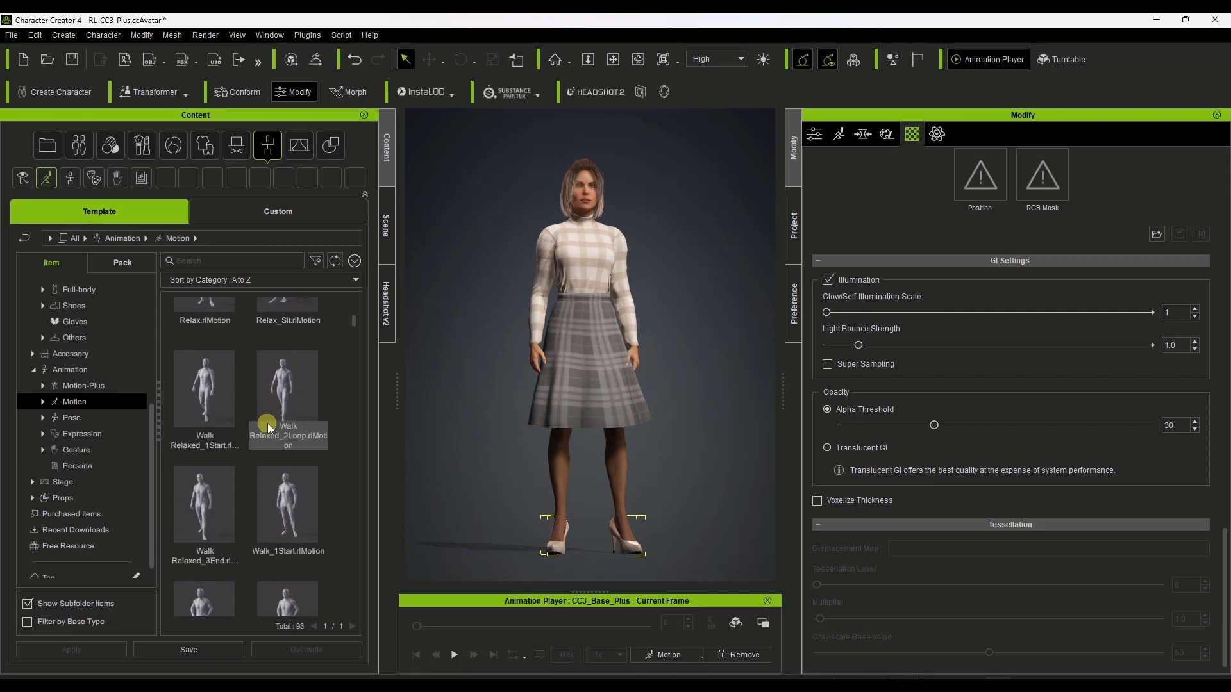
- Apply the Open Curtains motion from the 2.Human Female folder to the character
click(43, 402)
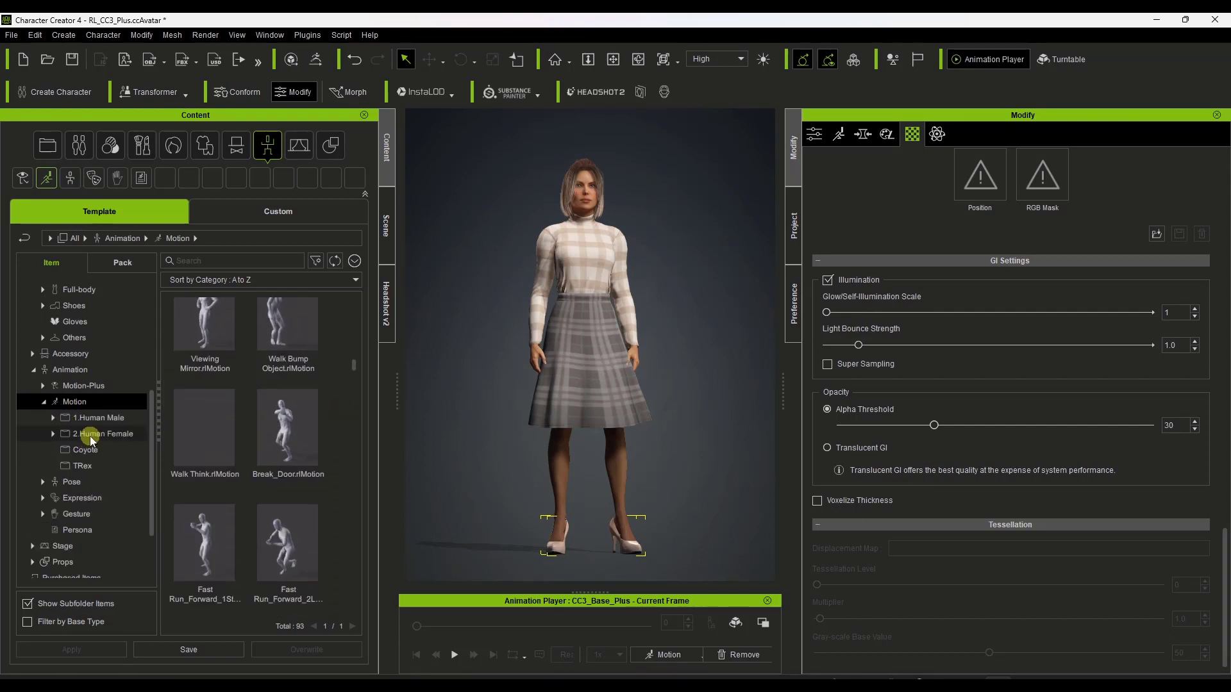
click(68, 436)
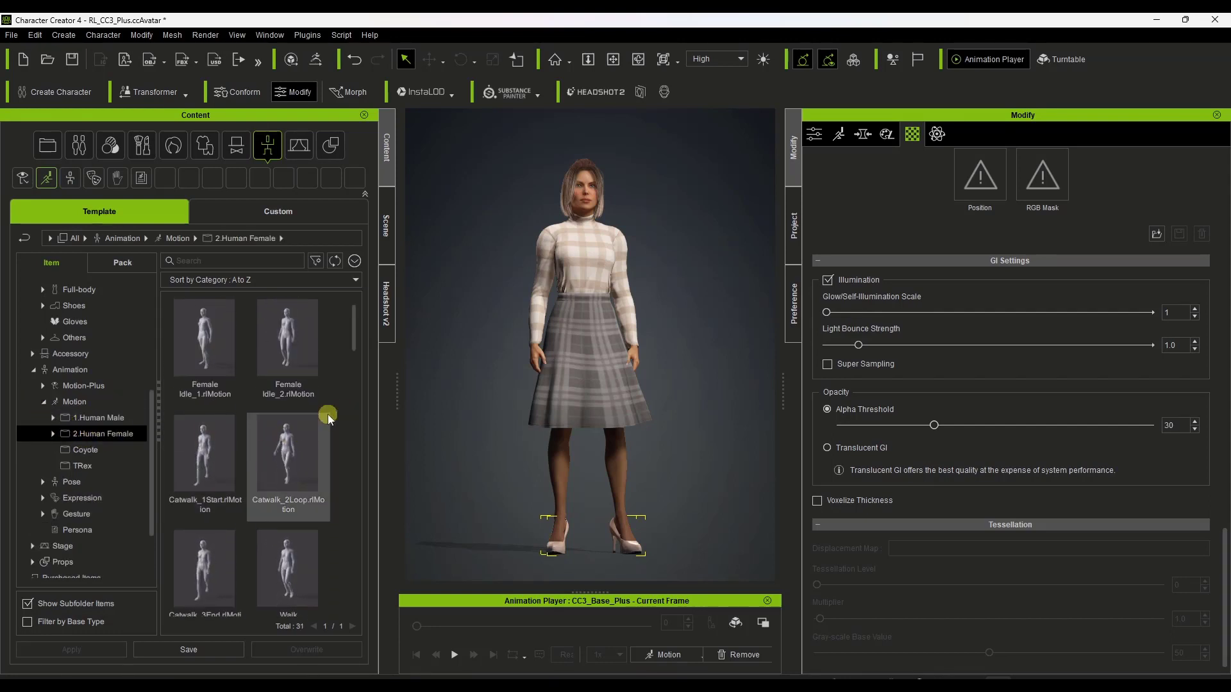
scroll(320, 426, down, 5)
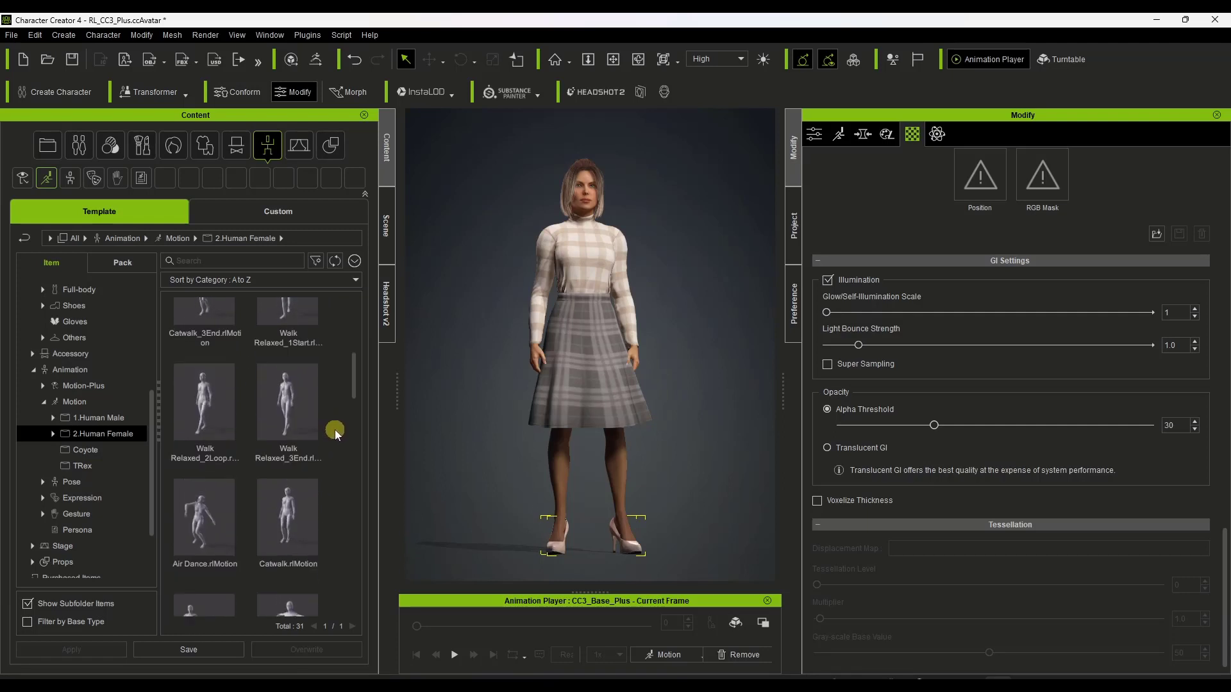
scroll(335, 430, down, 5)
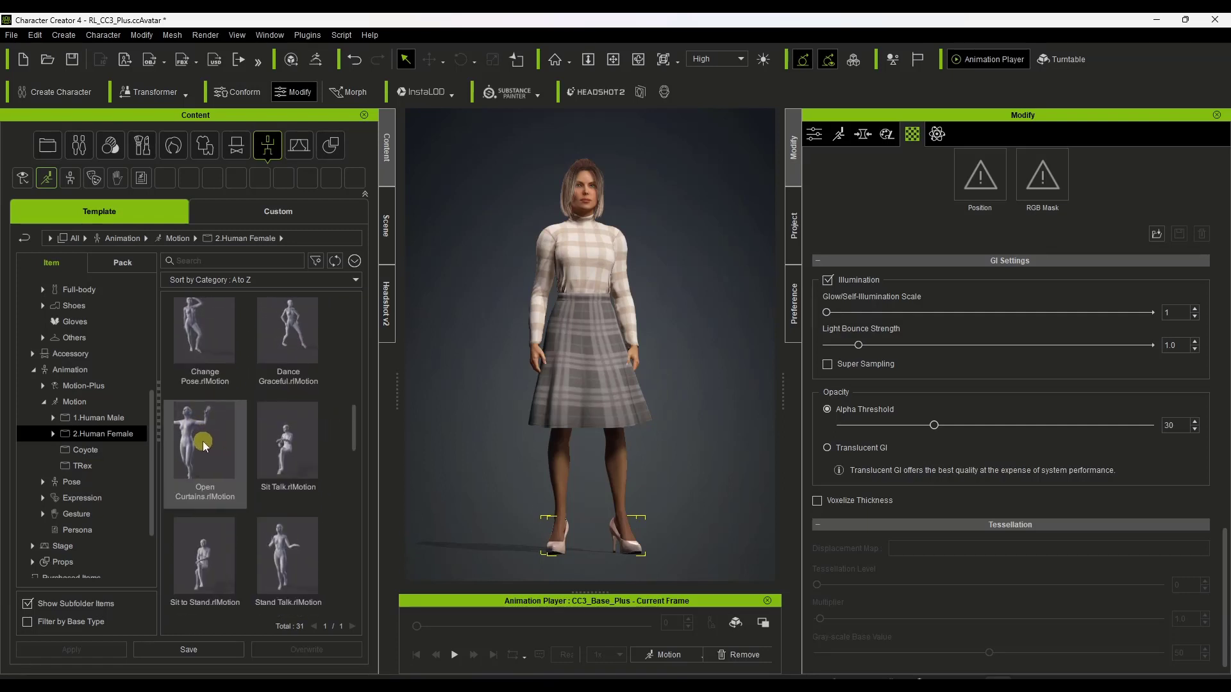
drag(198, 441, 588, 295)
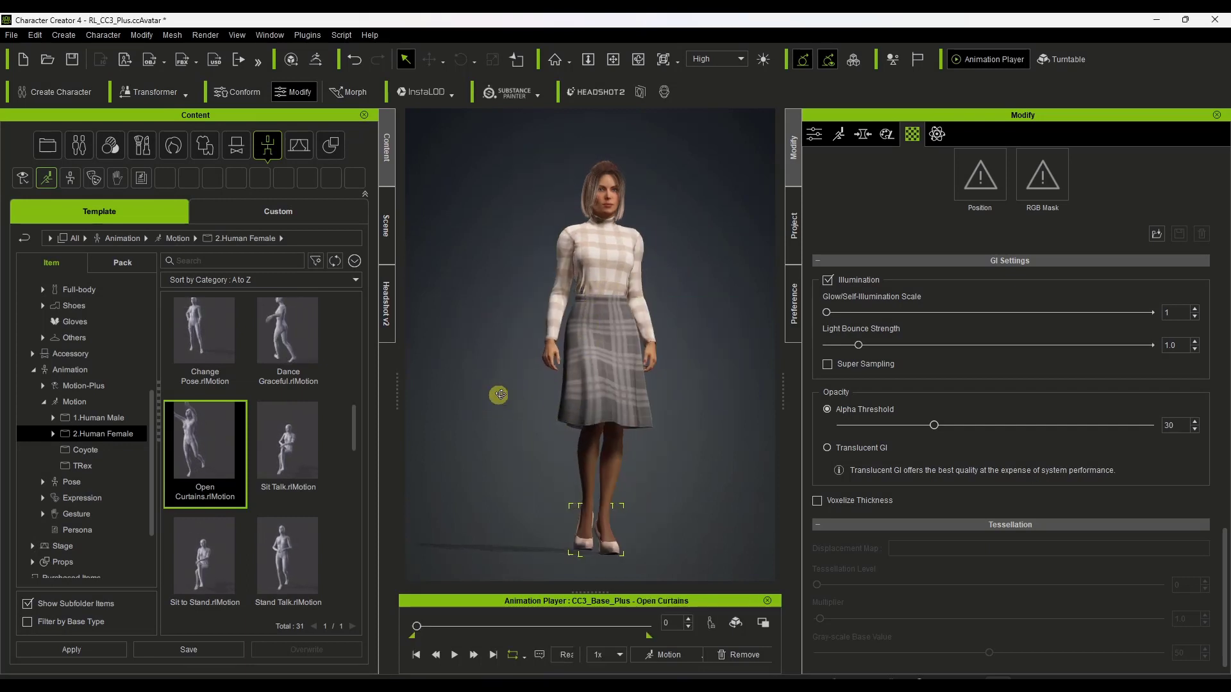
- Play the Open Curtains motion, check the moving character from another angle, and stop playback
click(458, 657)
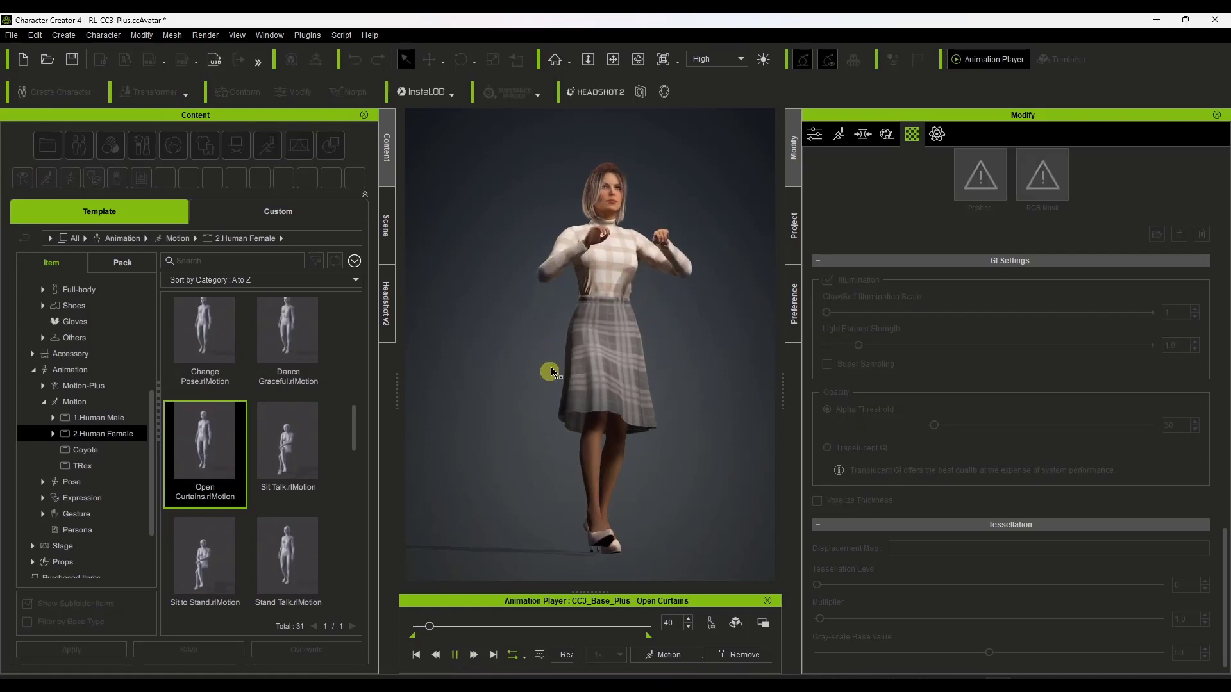
right_drag(621, 351, 695, 280)
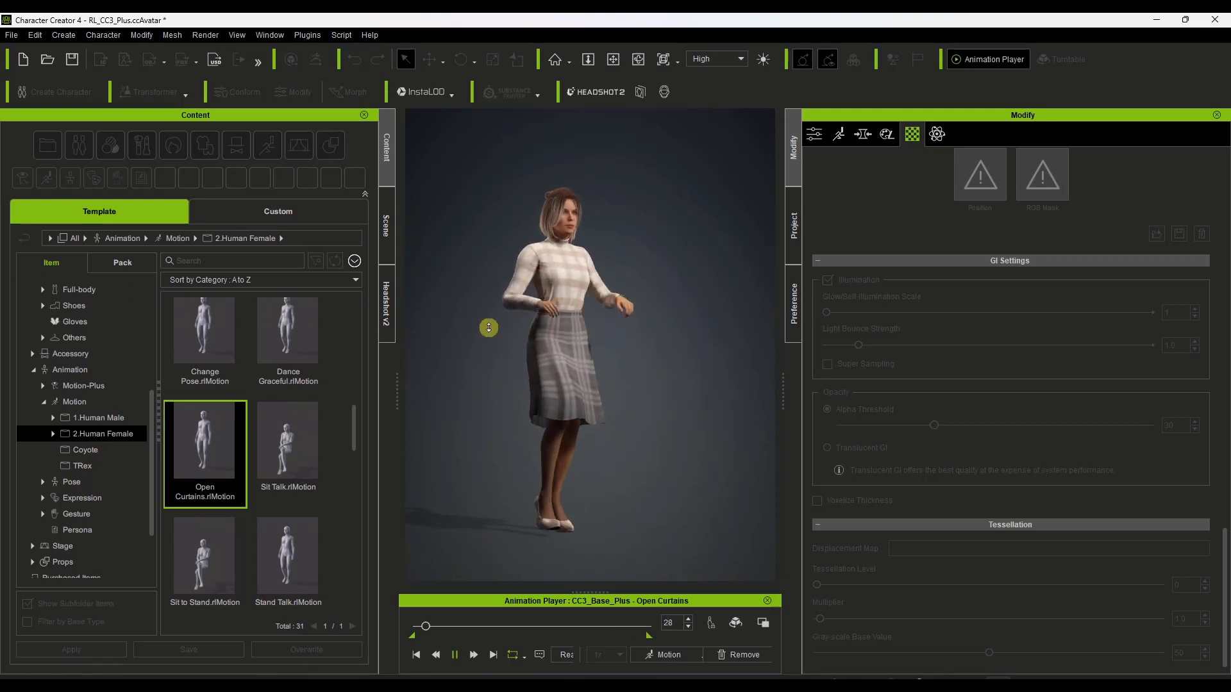
click(456, 654)
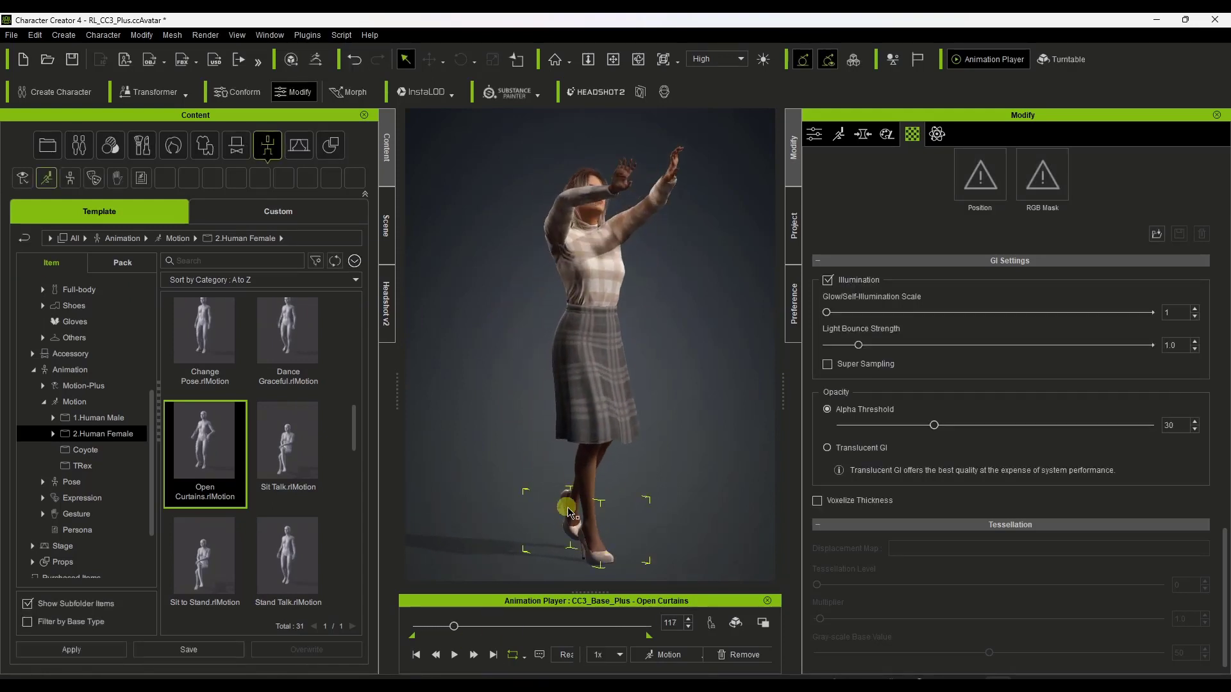
- Load the Walk_F motion from the Female acting presets and preview the animation on the character
click(672, 655)
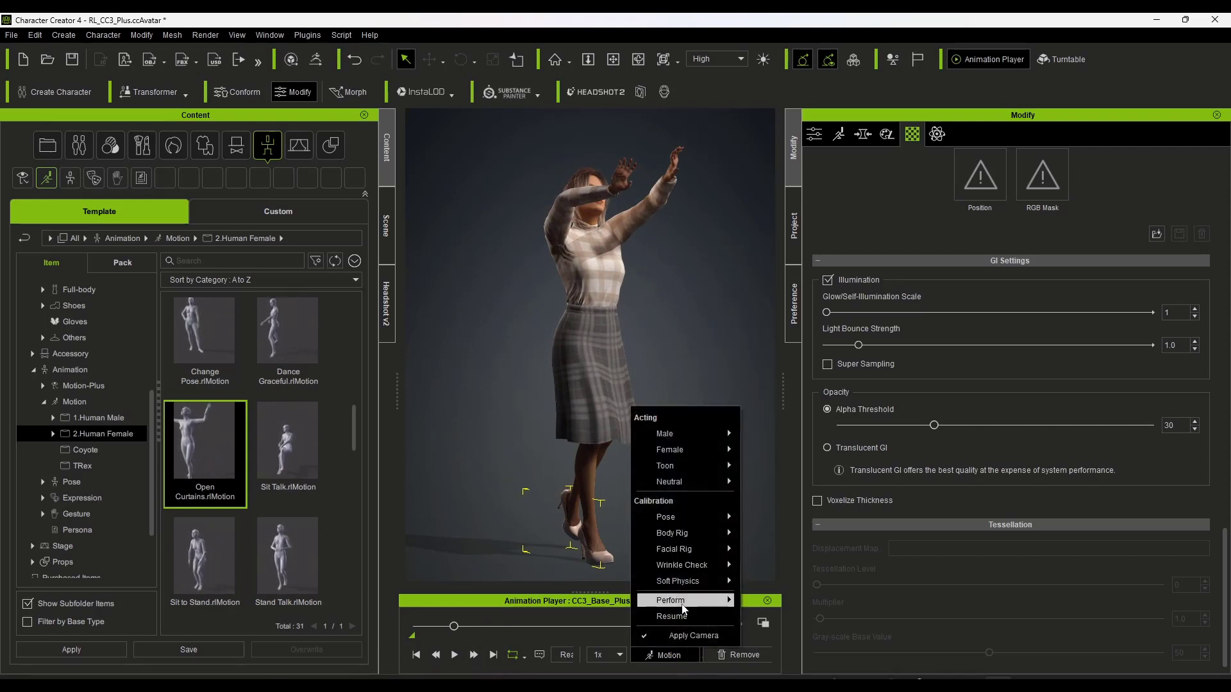
mouse_move(681, 604)
mouse_move(680, 451)
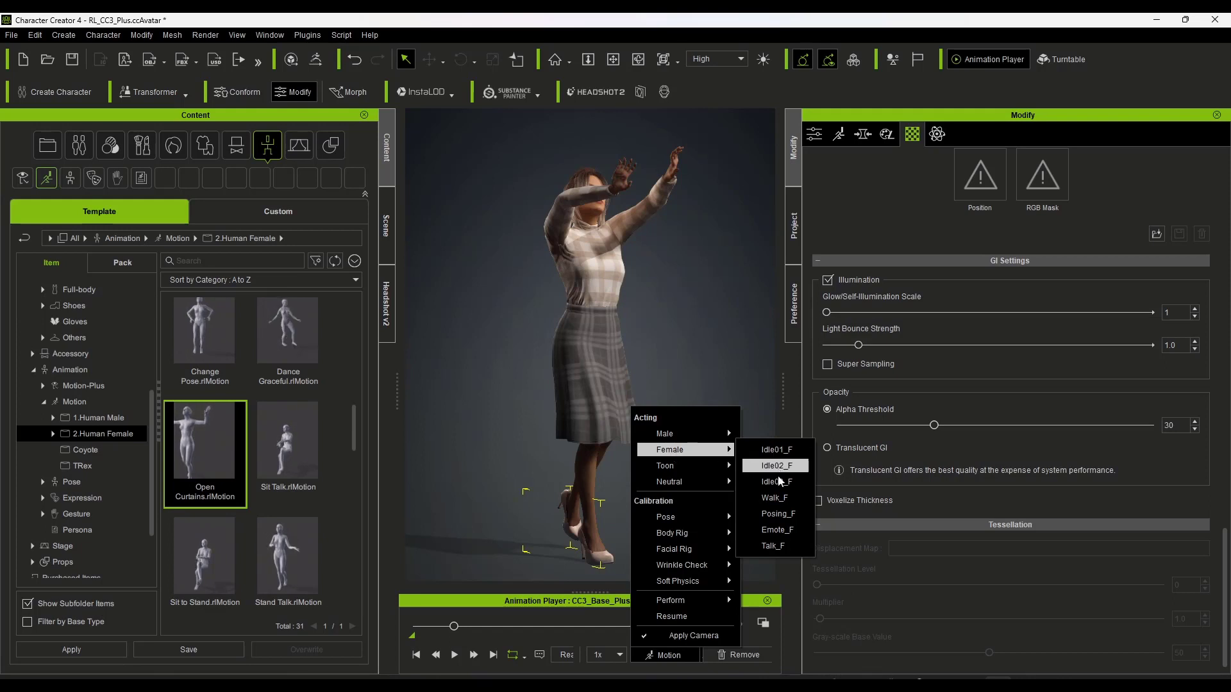
click(776, 498)
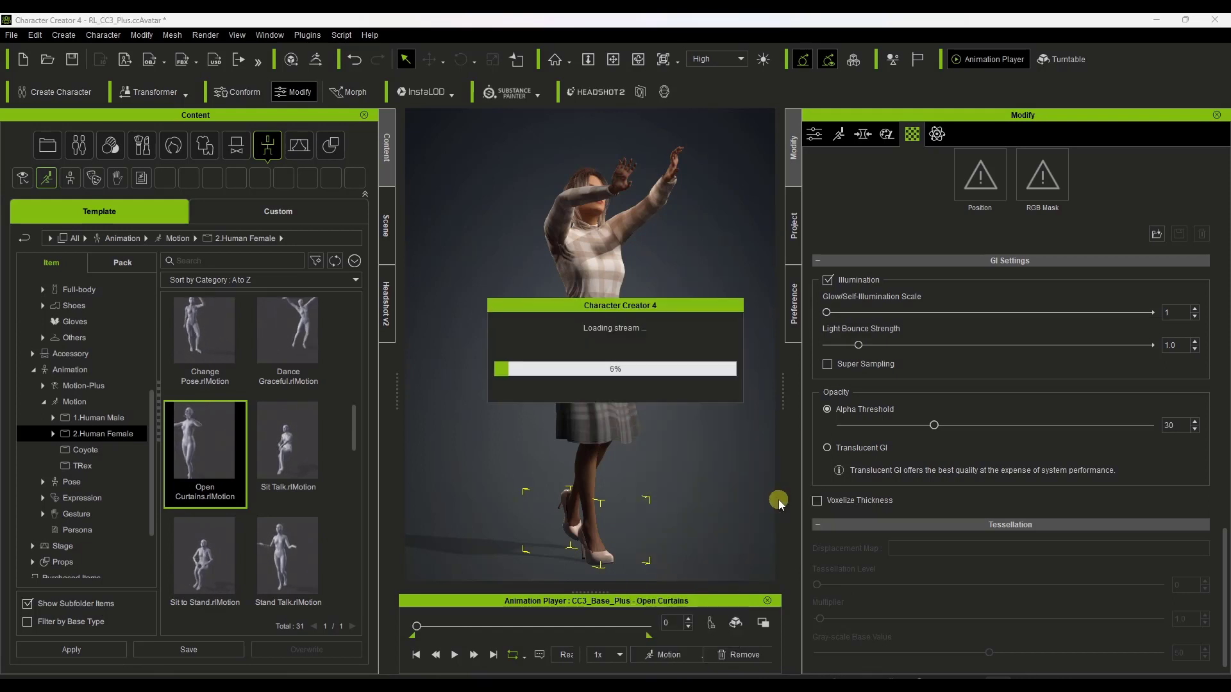
click(455, 655)
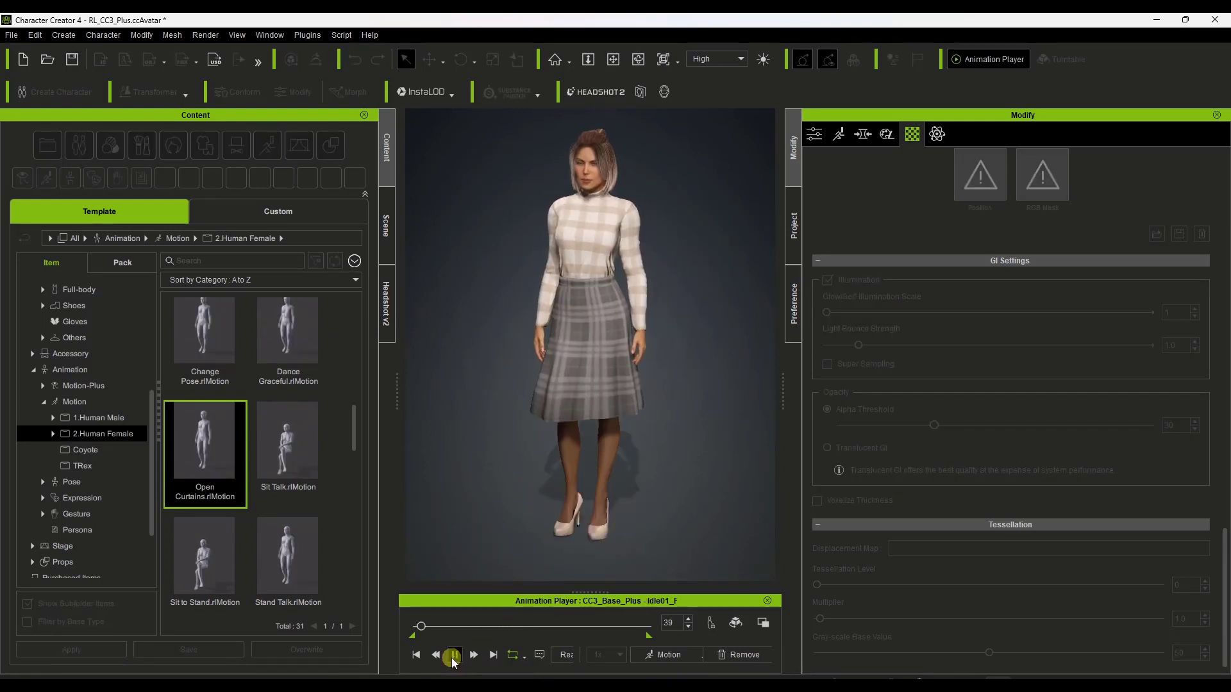
click(454, 654)
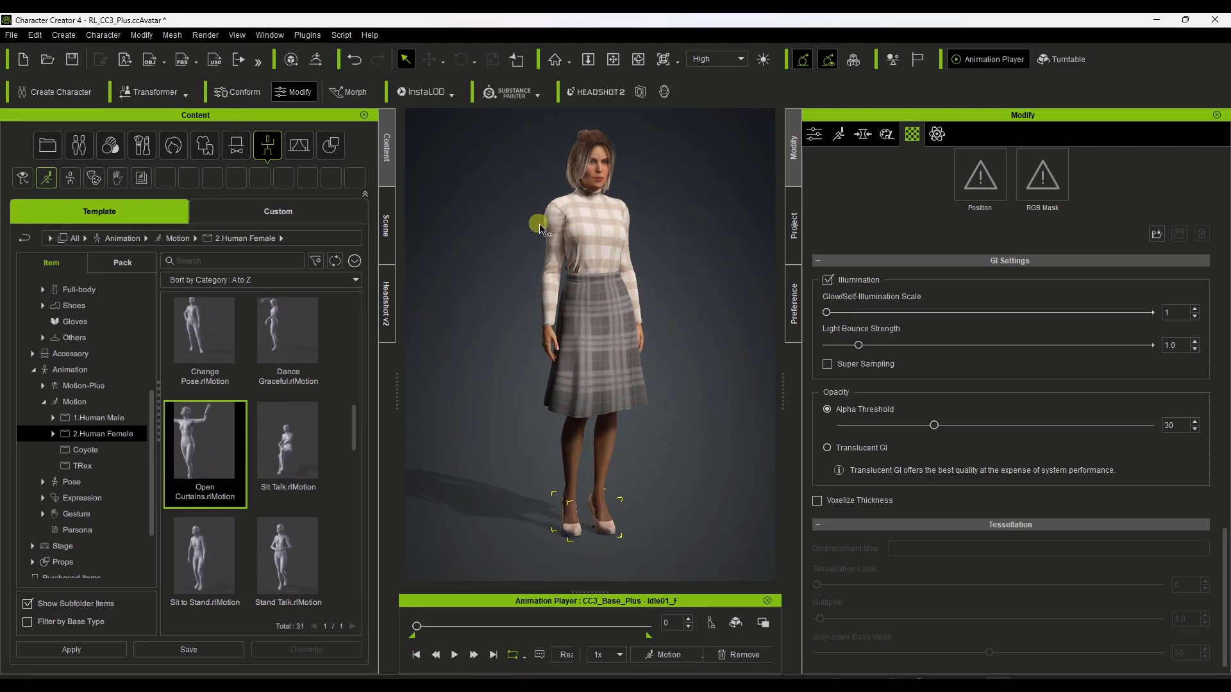
- Apply the Idle01_F motion from the Female acting presets, preview it, and pause playback
click(667, 654)
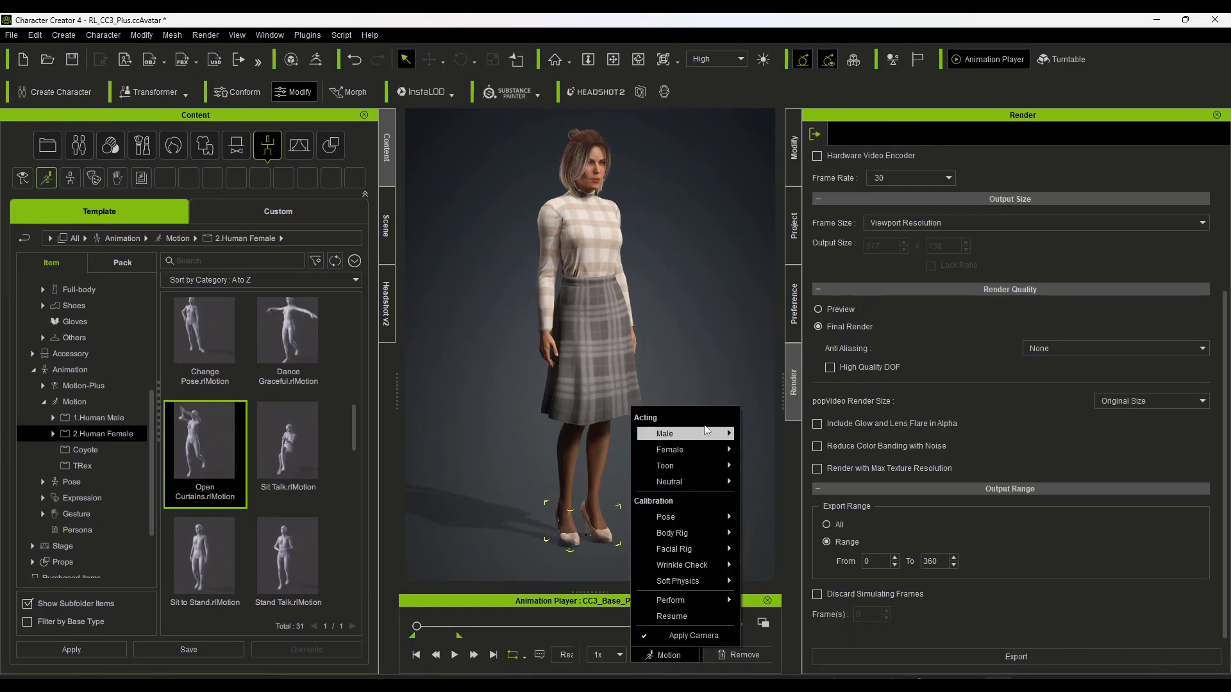
mouse_move(669, 450)
click(790, 452)
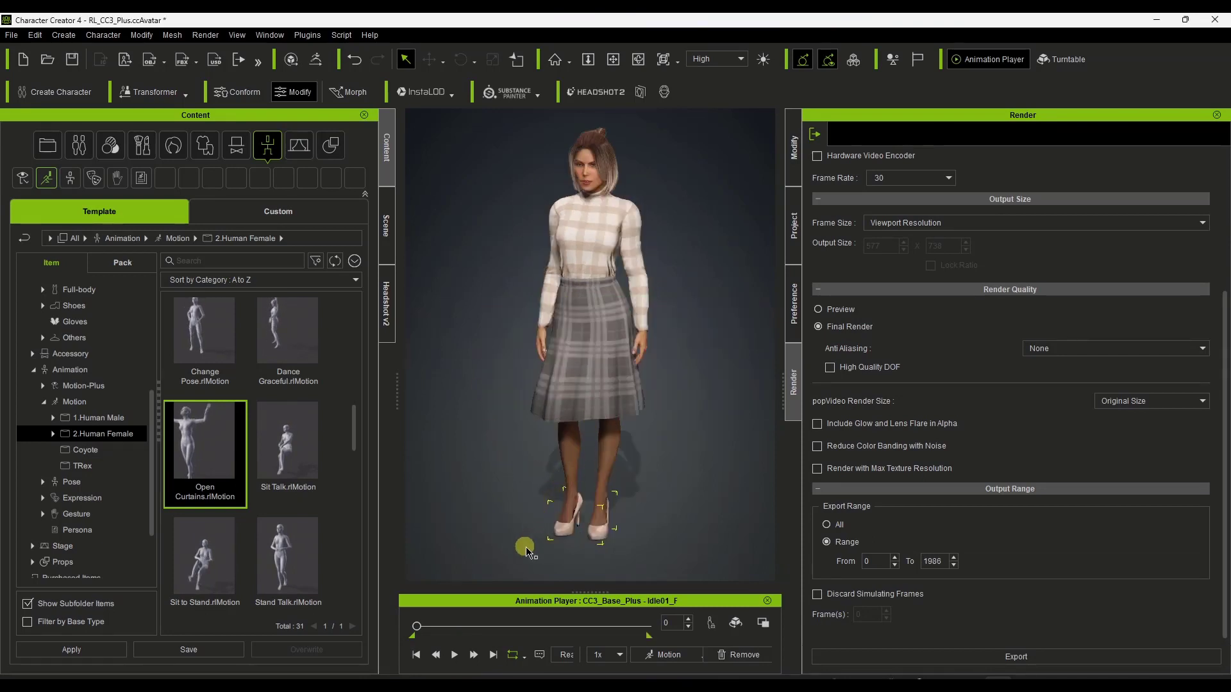
click(453, 654)
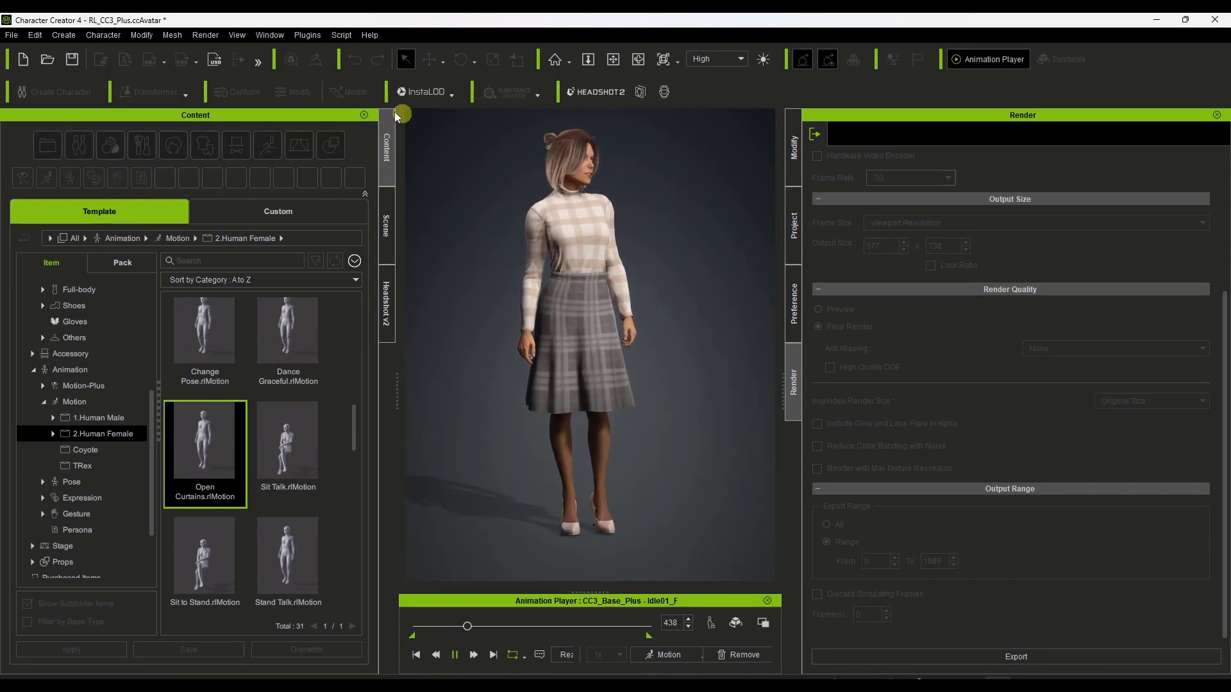
click(206, 35)
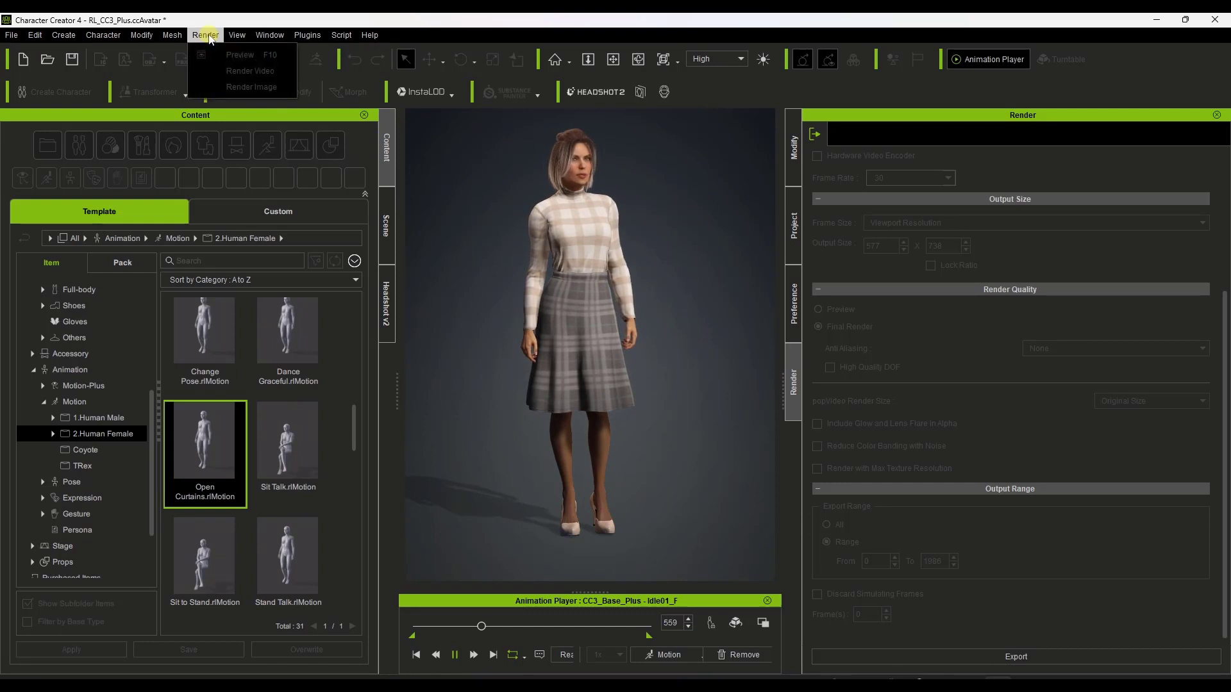
click(642, 239)
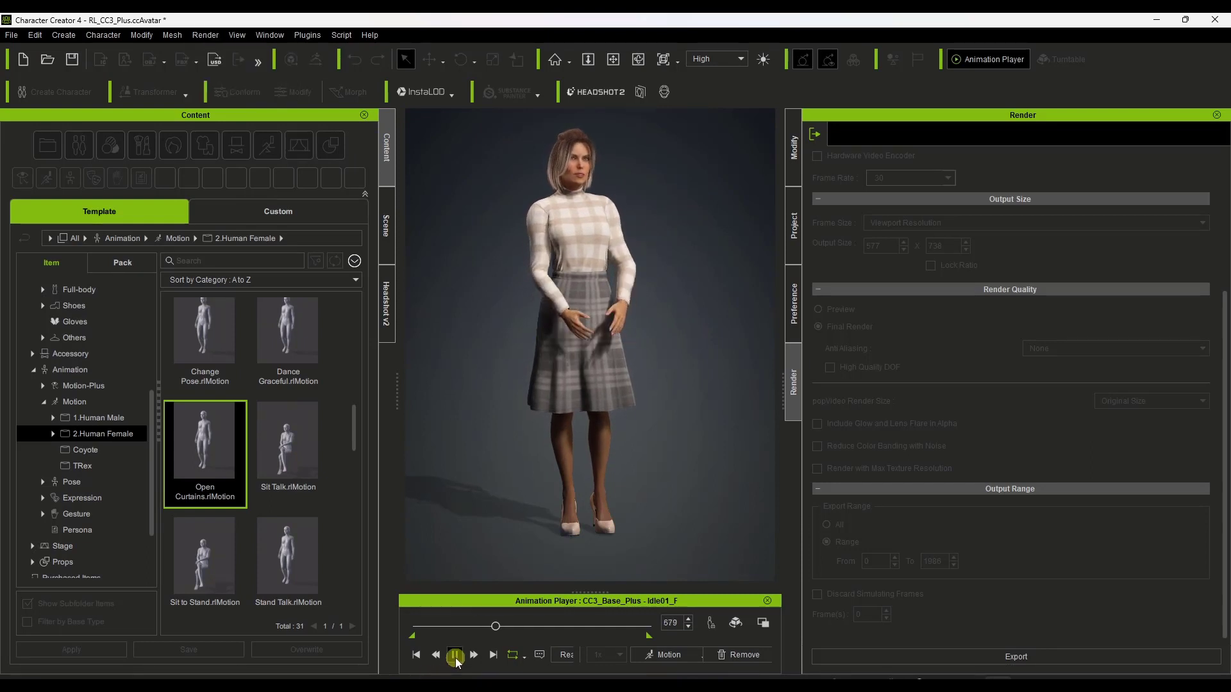
click(456, 661)
- Open the video render settings and review the format, output size, render quality and output range options
click(204, 35)
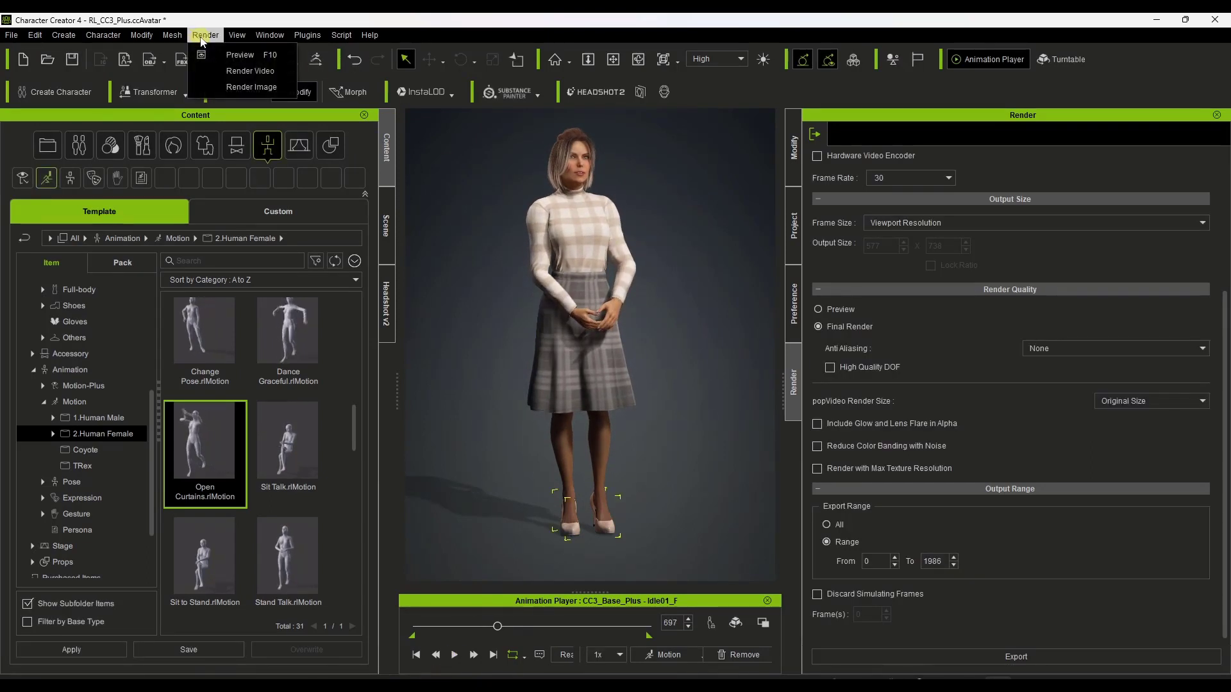
click(243, 69)
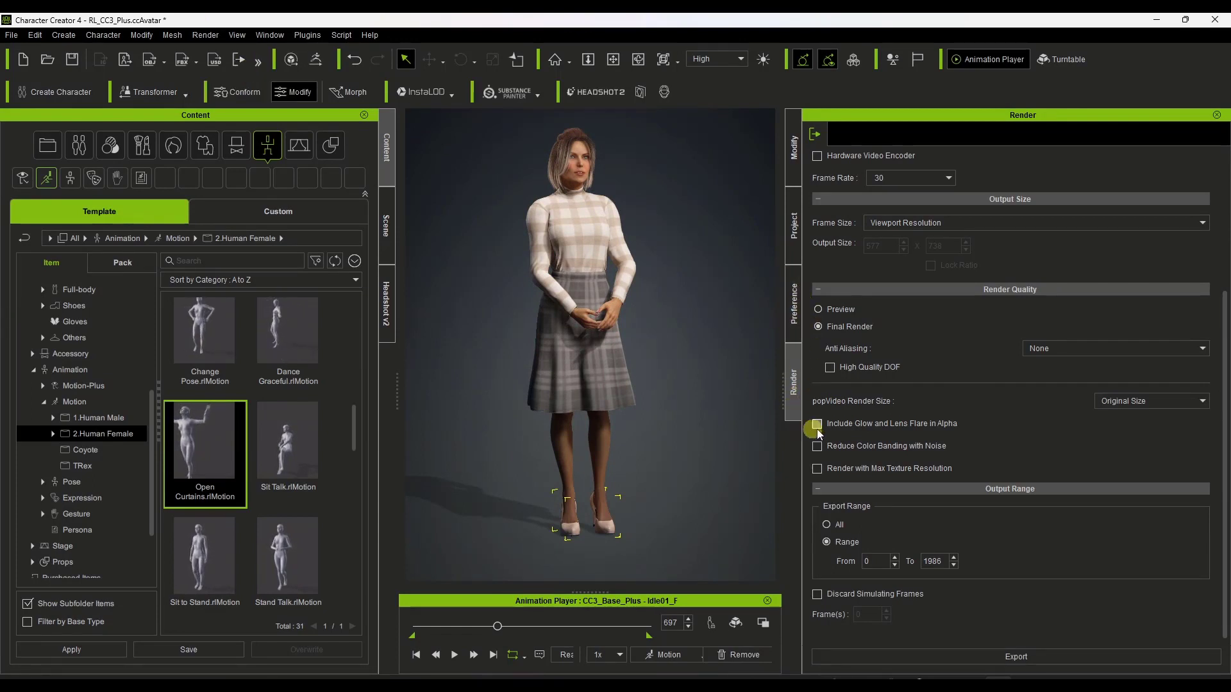
scroll(985, 253, up, 3)
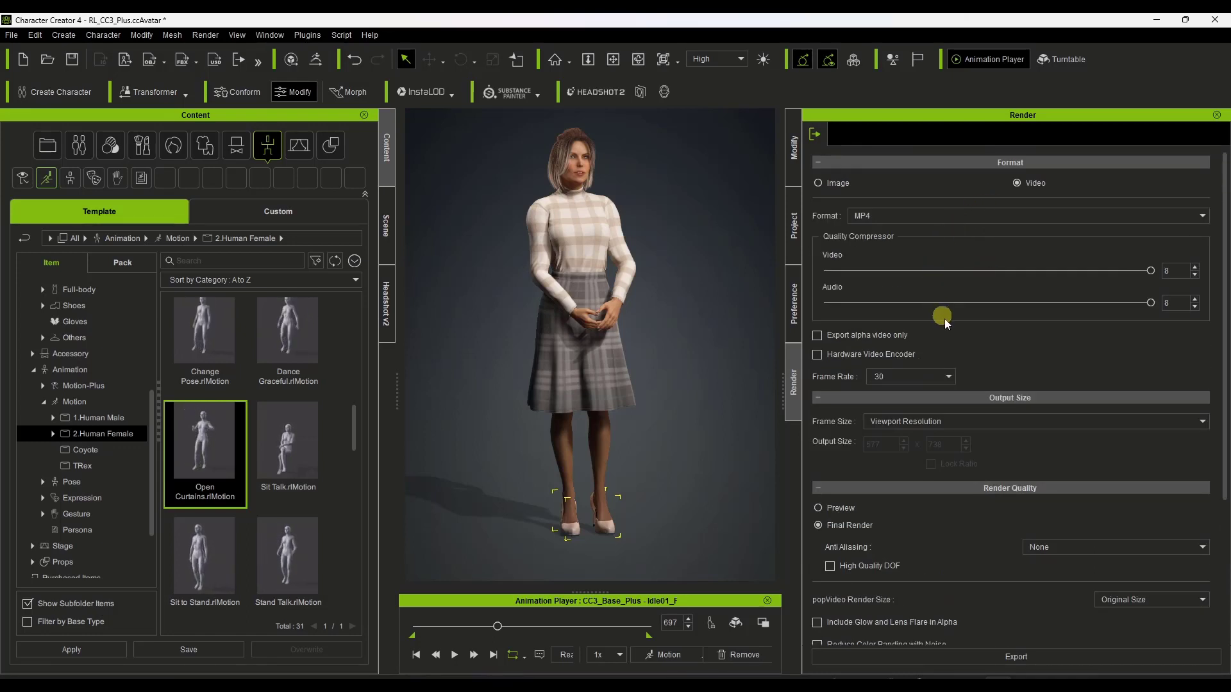
scroll(1008, 338, down, 3)
scroll(1024, 333, down, 1)
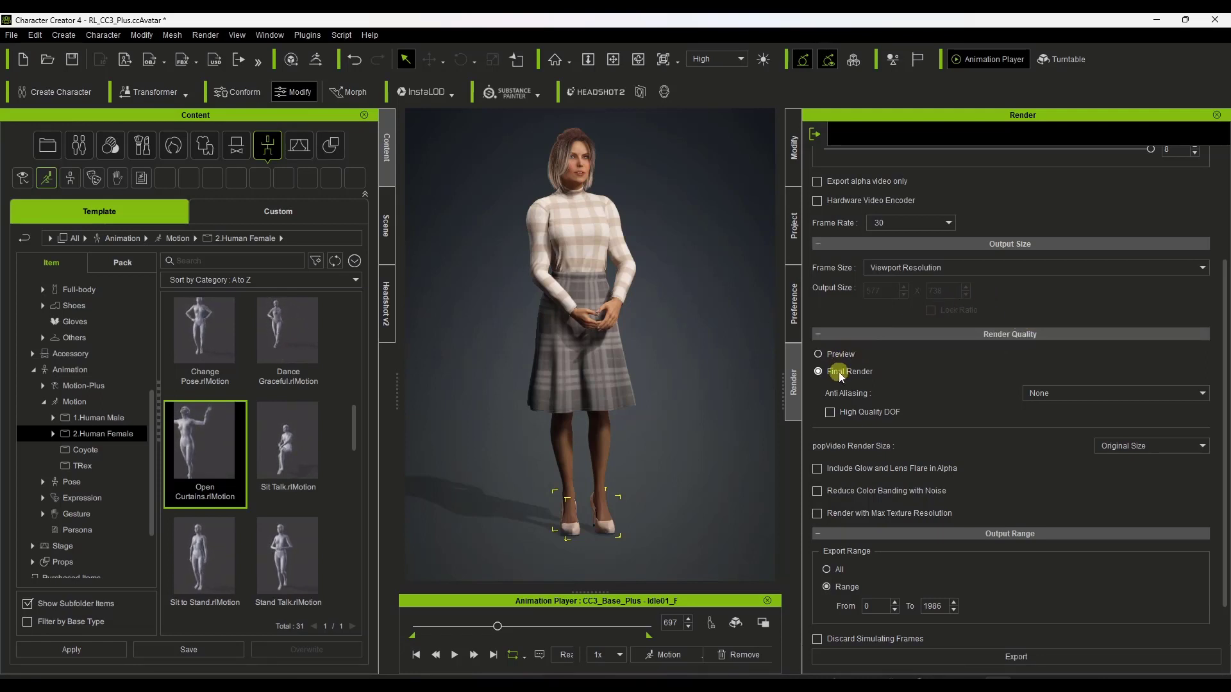
scroll(933, 384, down, 1)
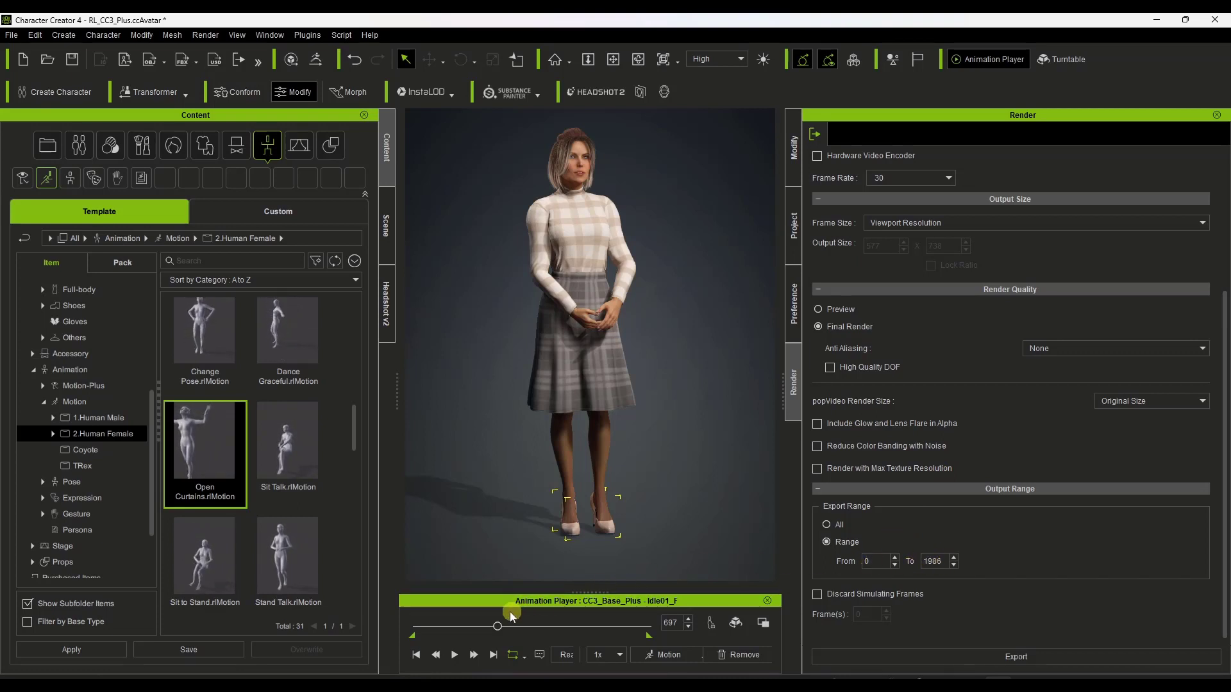
- Limit the video export range to frames 0 to 360 and set the frame size to HD 1080p (1920x1080)
drag(502, 632, 465, 637)
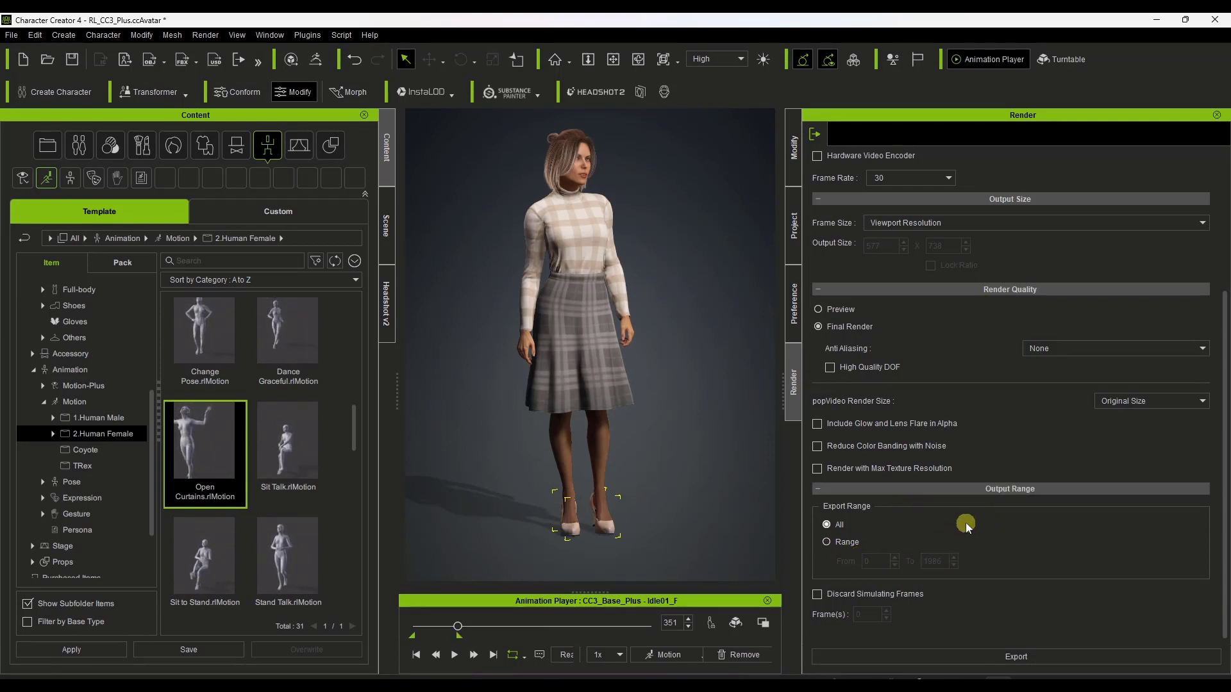
click(827, 542)
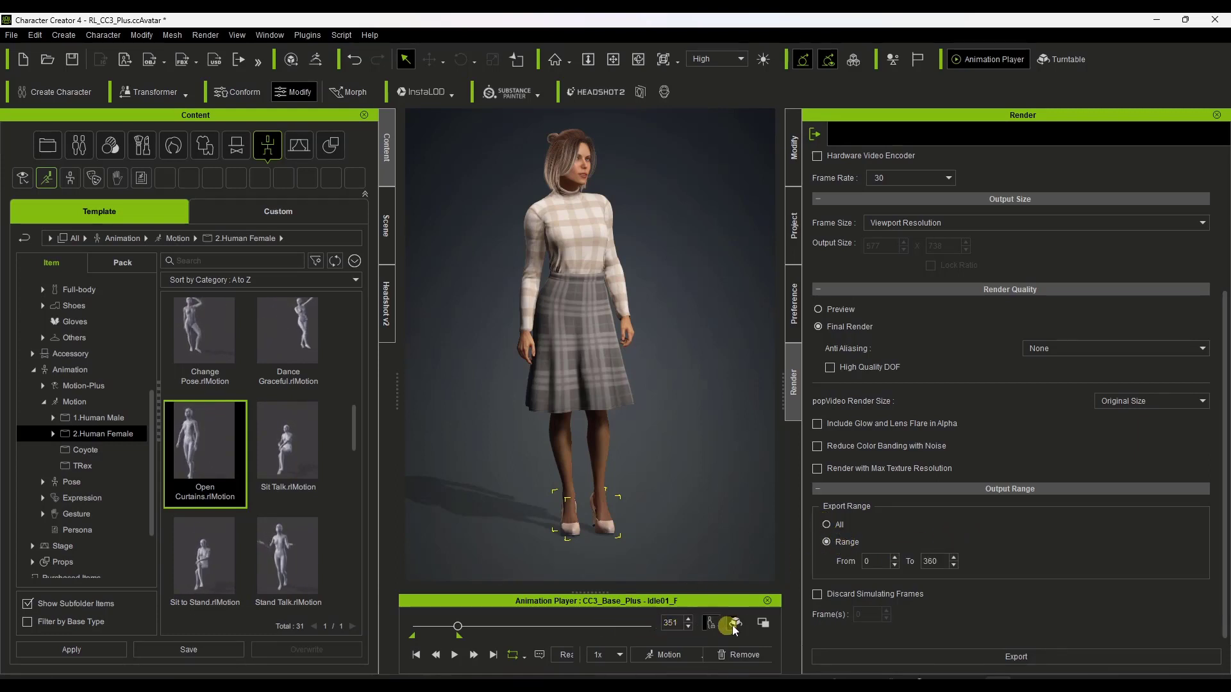
scroll(1042, 424, up, 2)
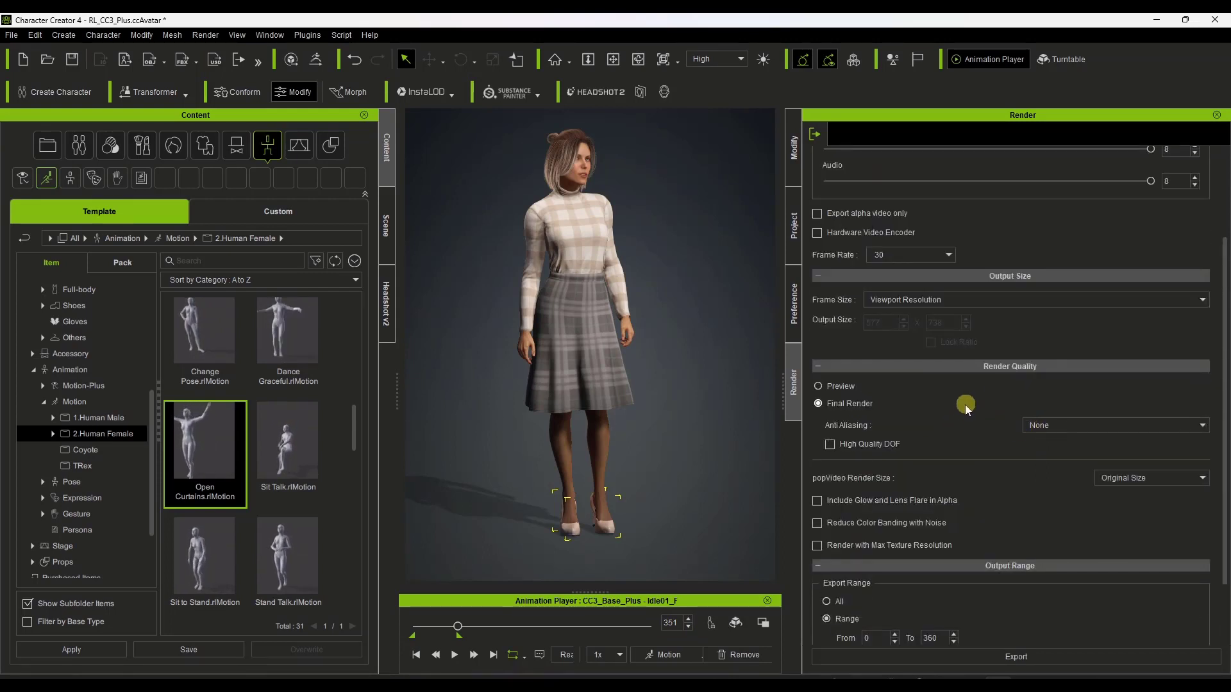
click(930, 299)
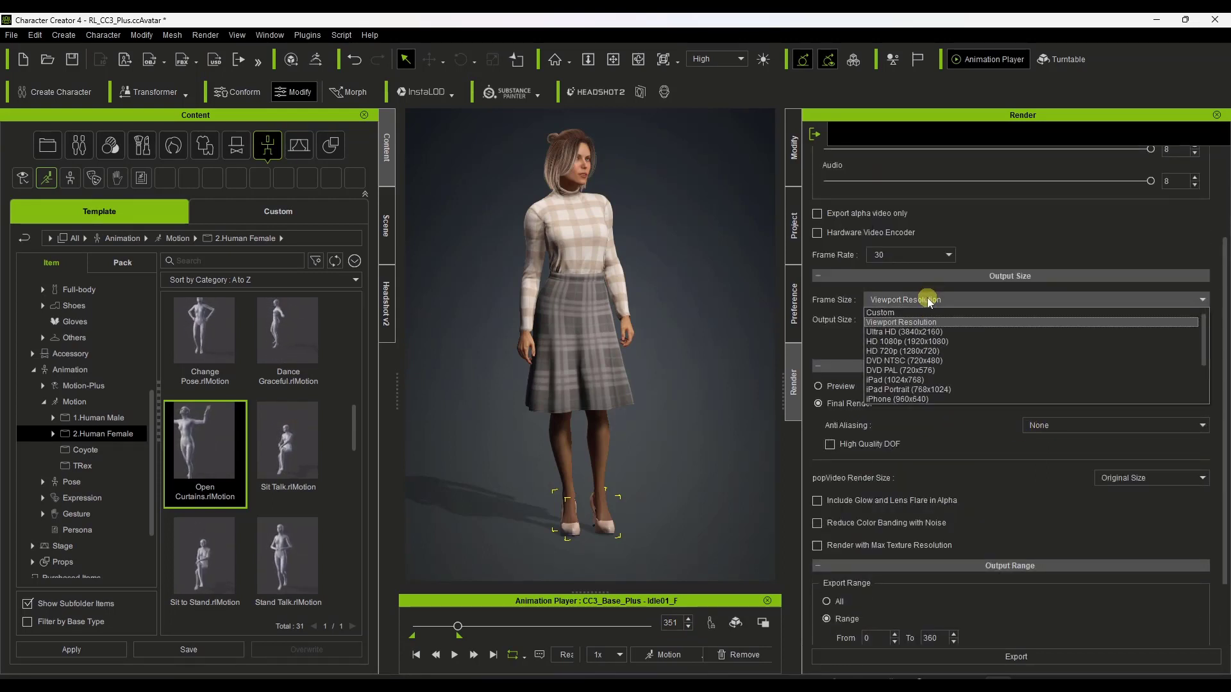
click(946, 341)
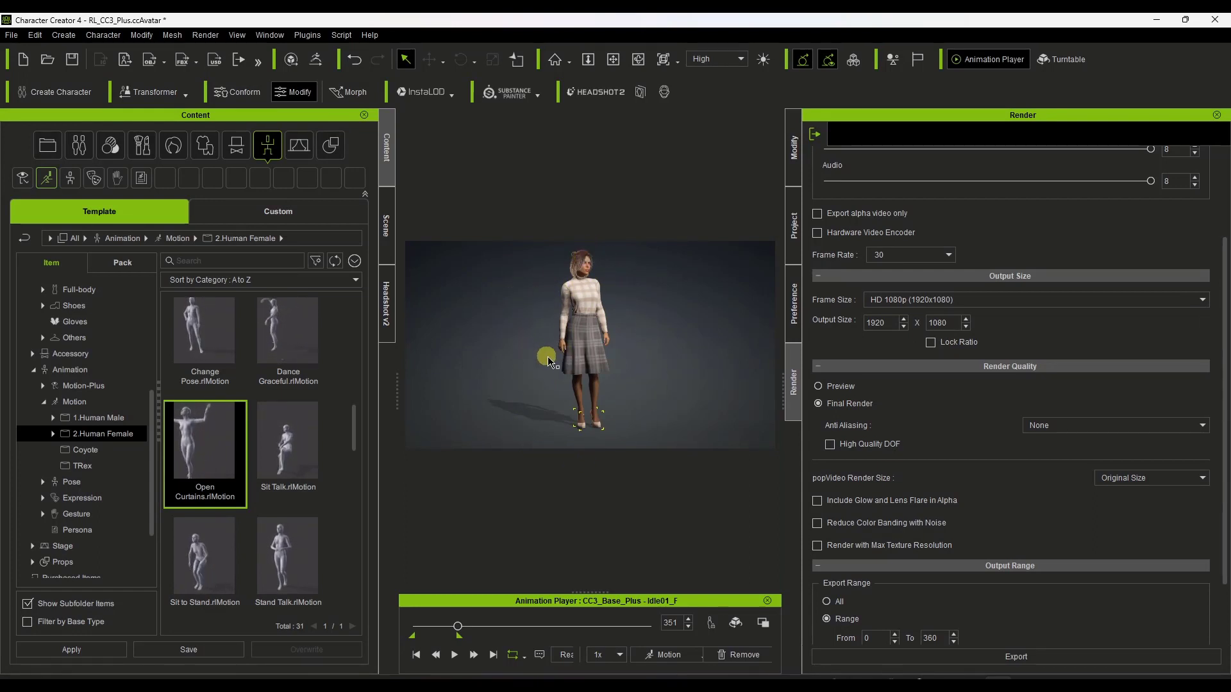
- Export the animation as a video named Test, play the result in Media Player, and close the player
scroll(1053, 490, down, 1)
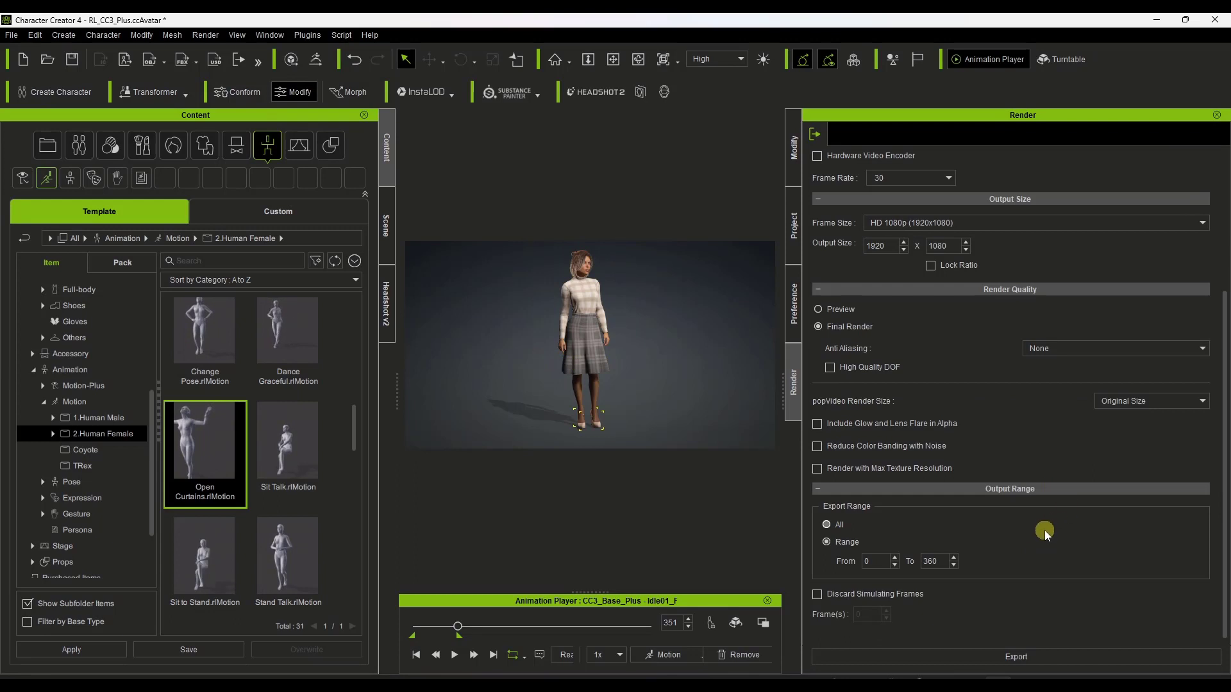
click(1016, 656)
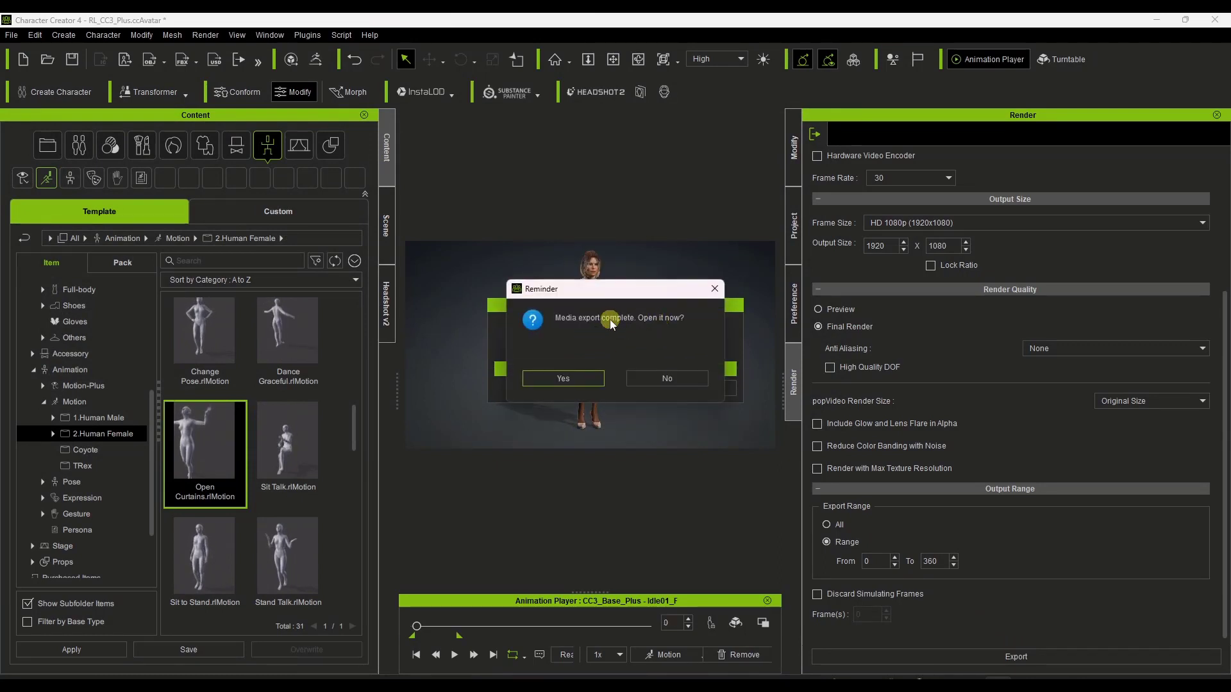
click(565, 380)
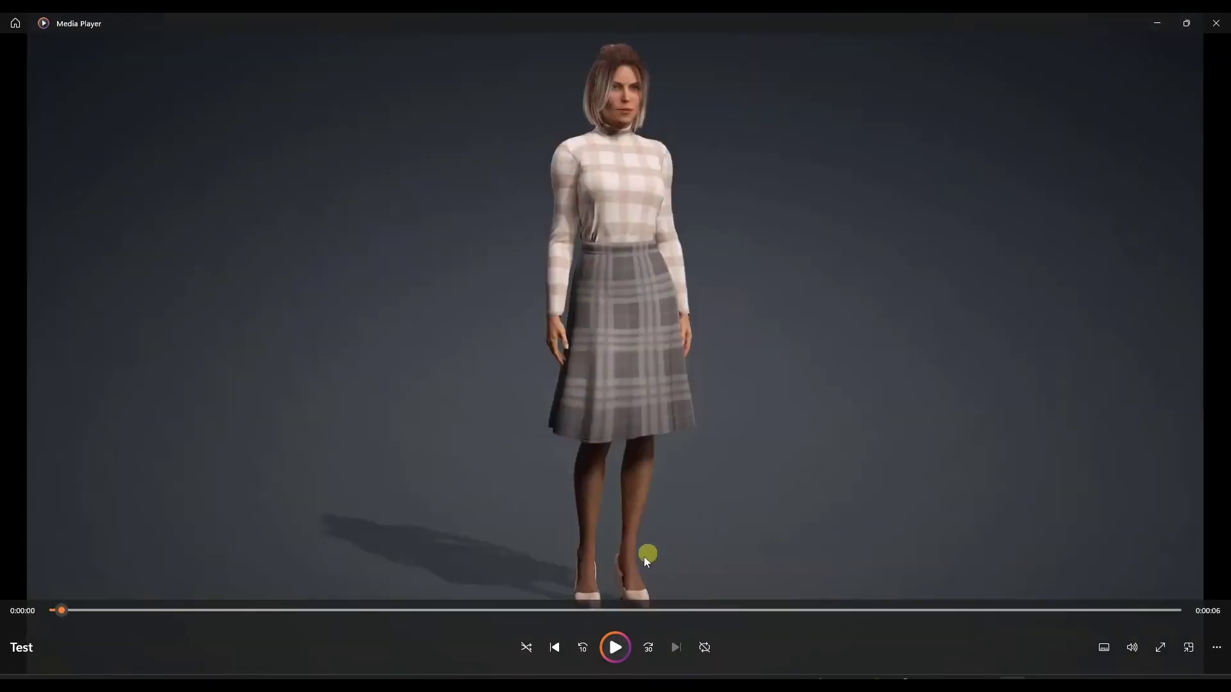
click(620, 649)
click(1217, 24)
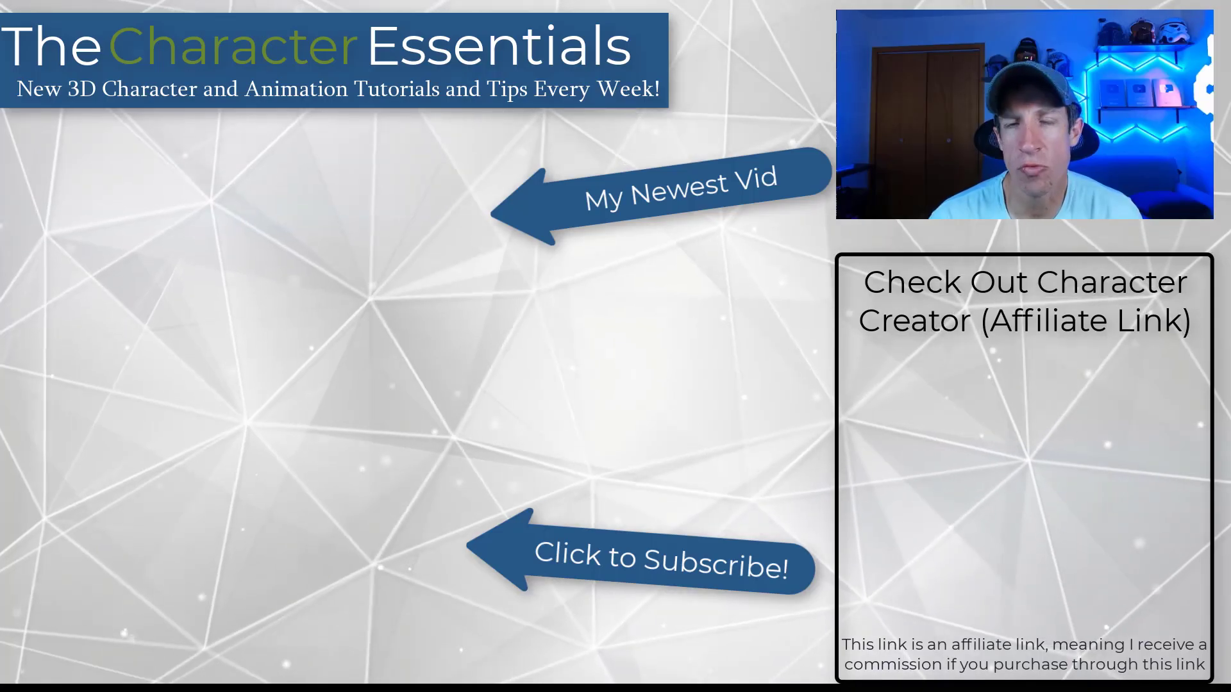